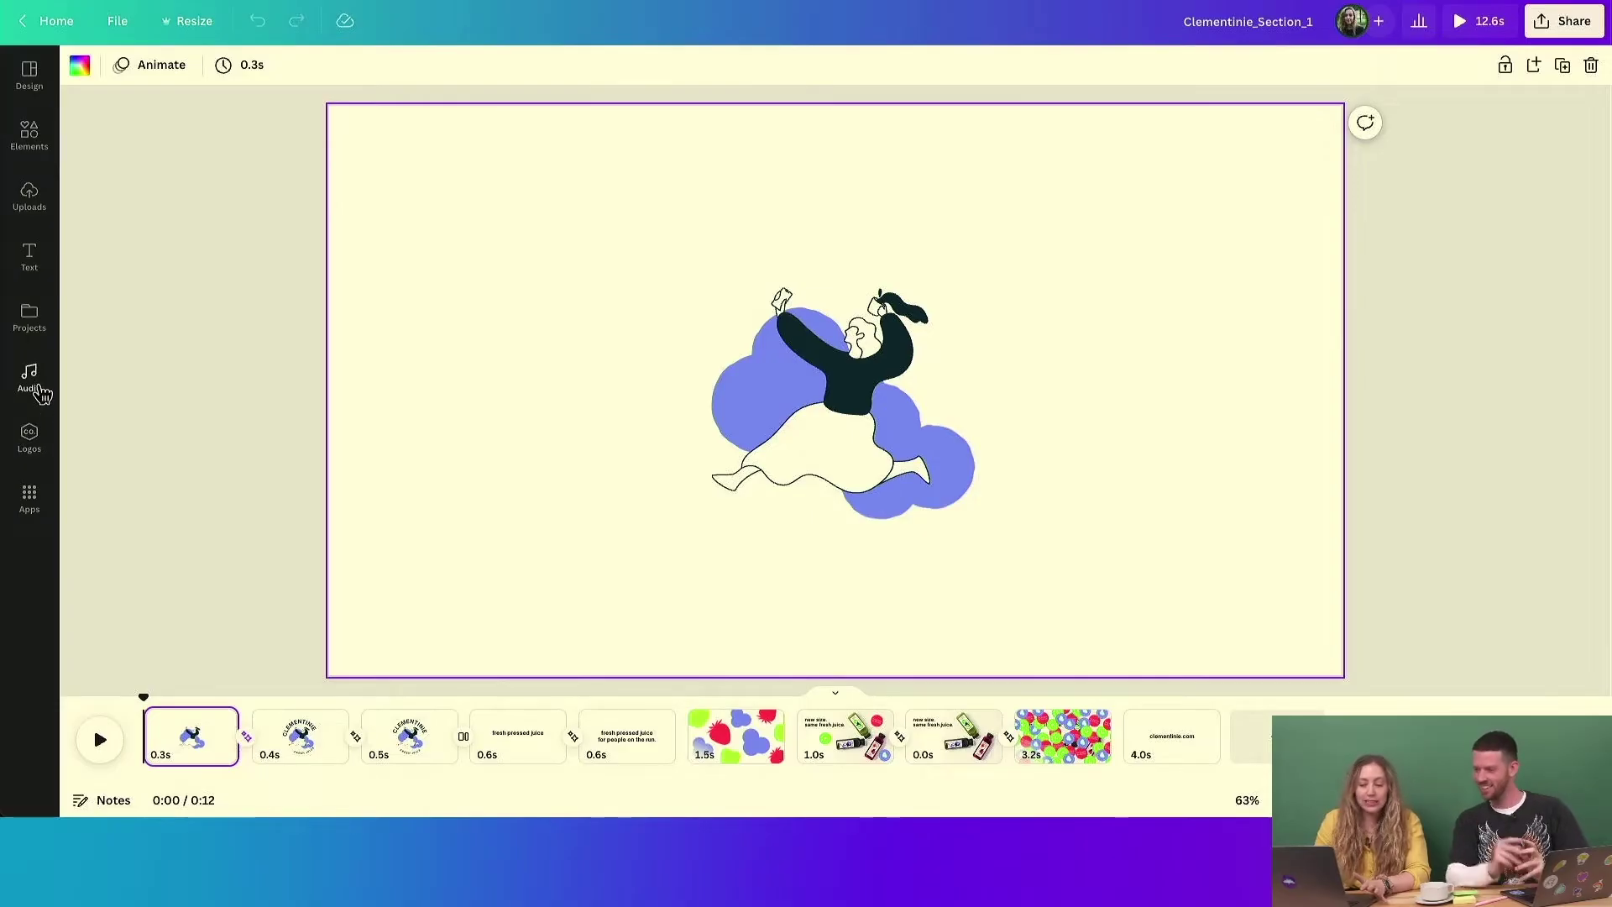
- Search the Audio library for 'fun' tracks and scrub through the video's opening
click(42, 393)
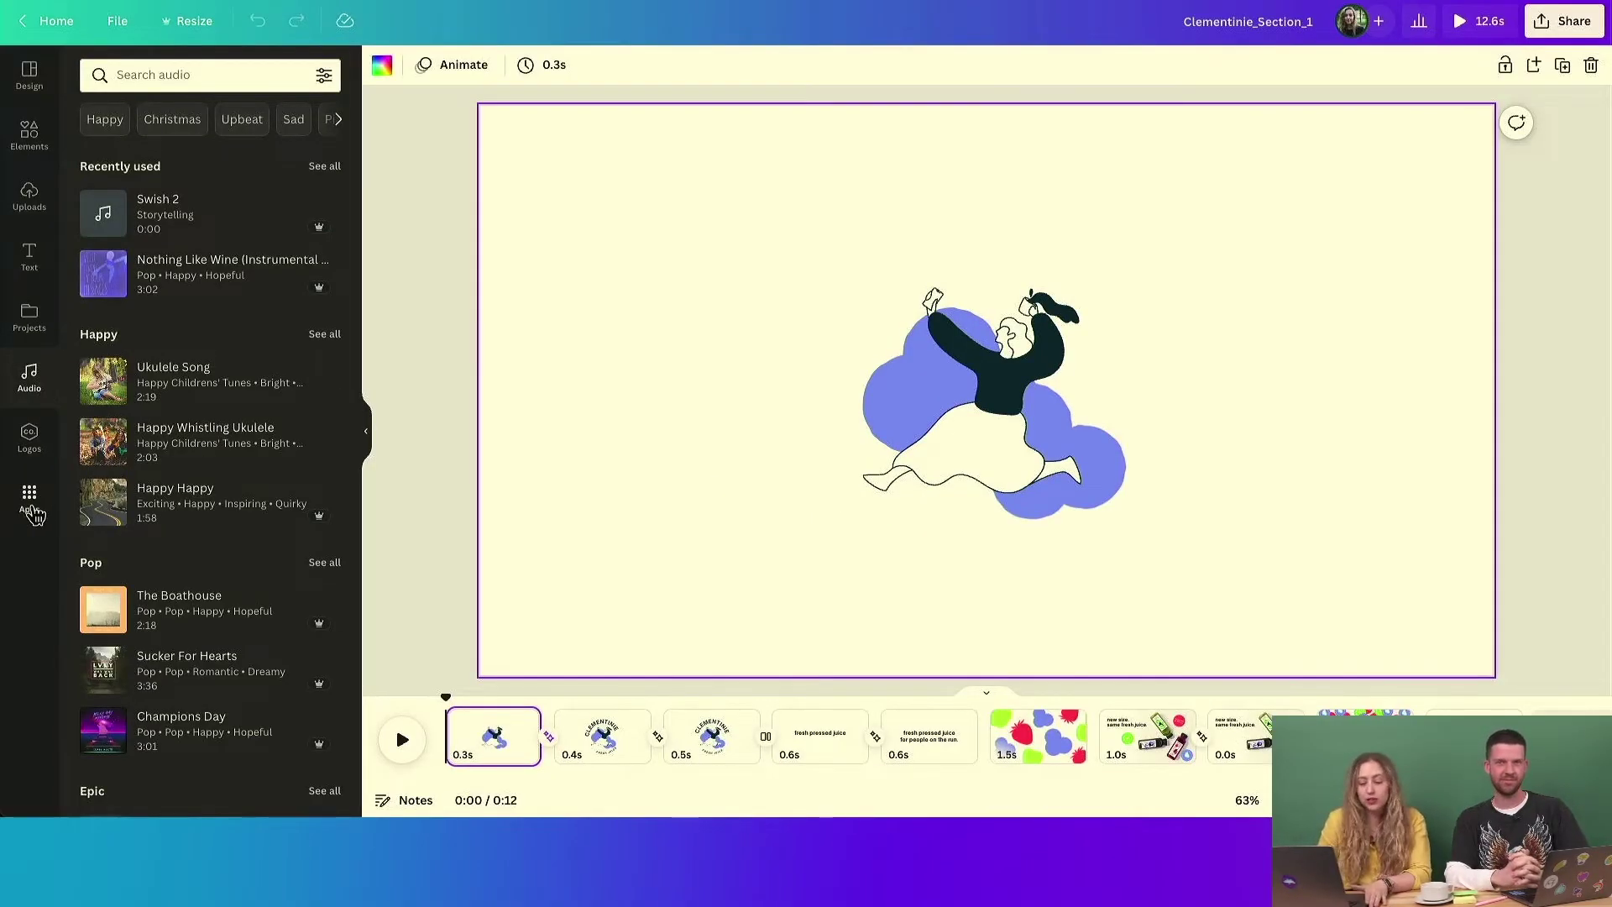
click(33, 512)
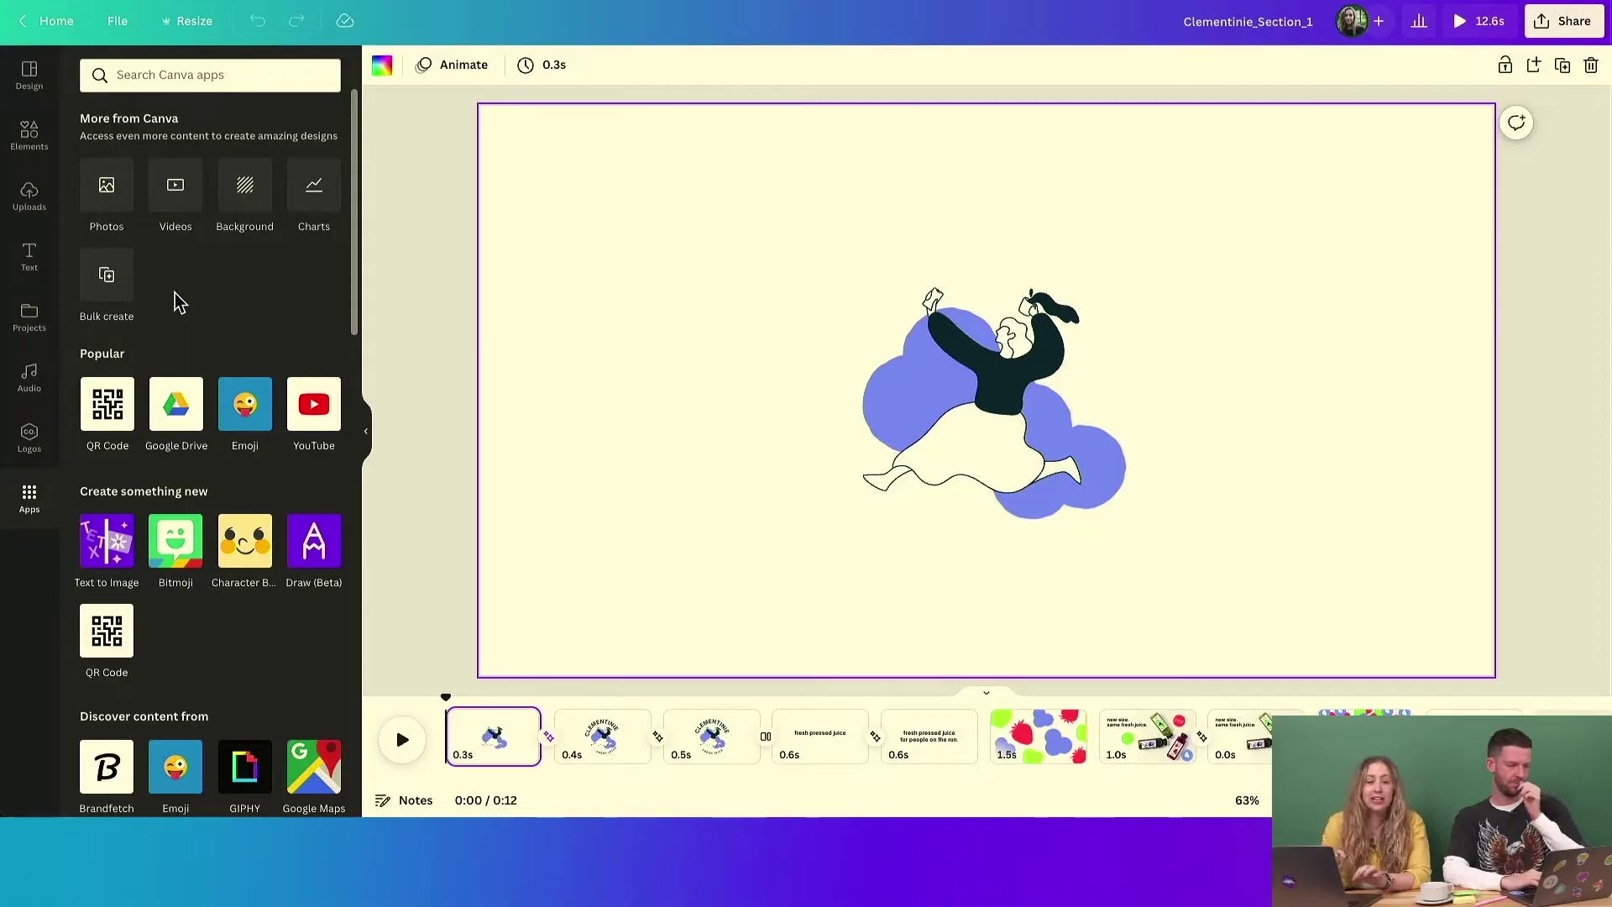
click(23, 394)
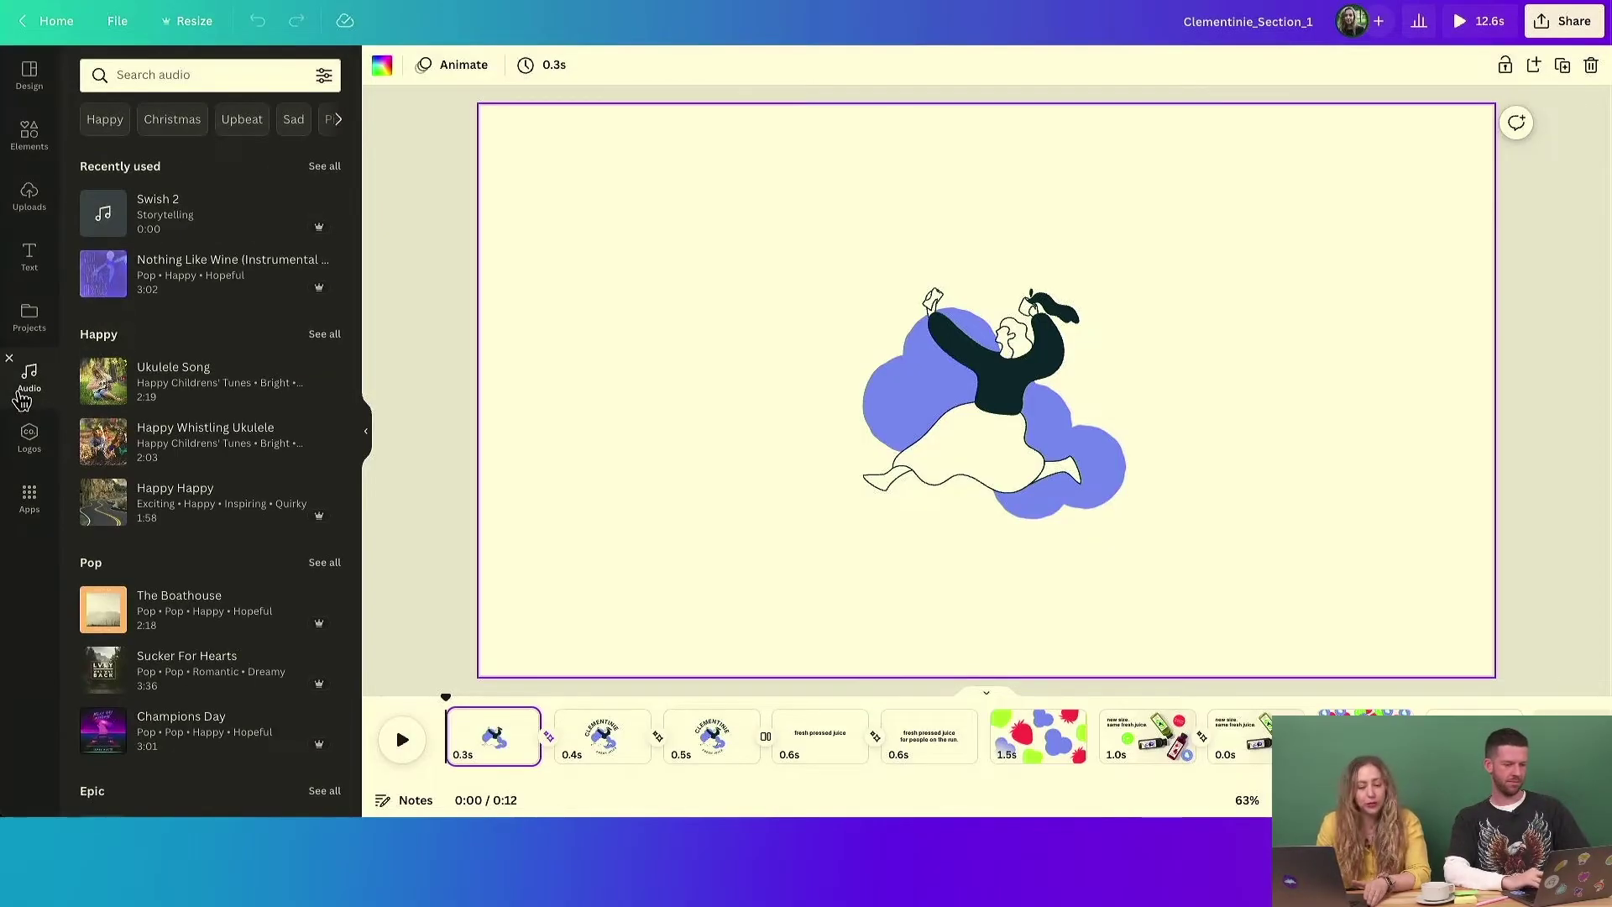
click(145, 76)
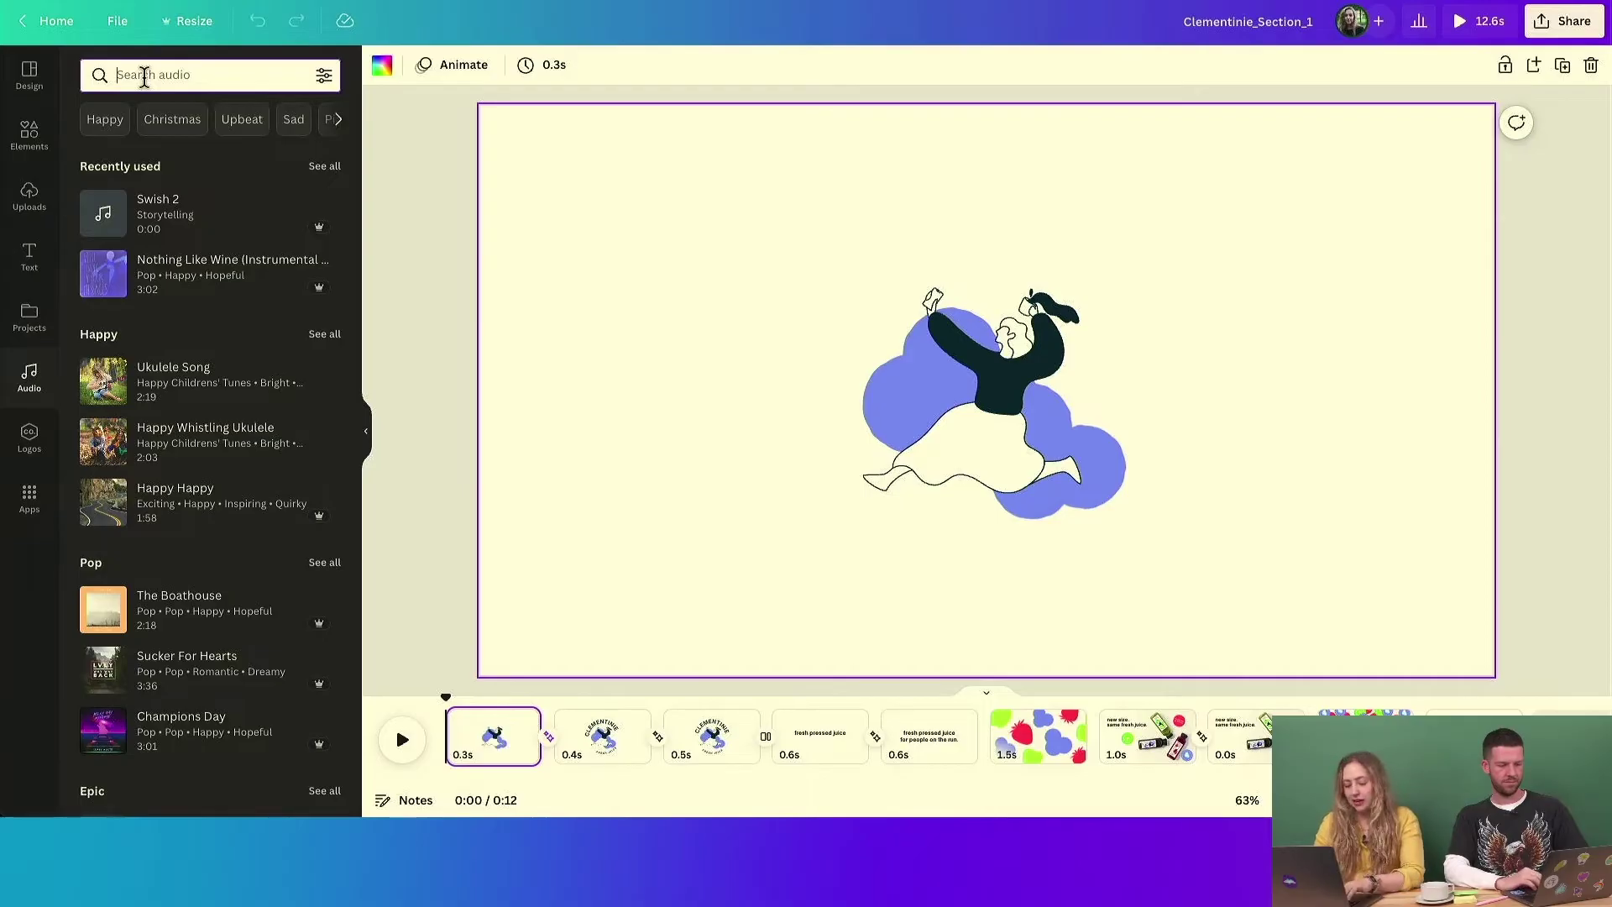
text(fun)
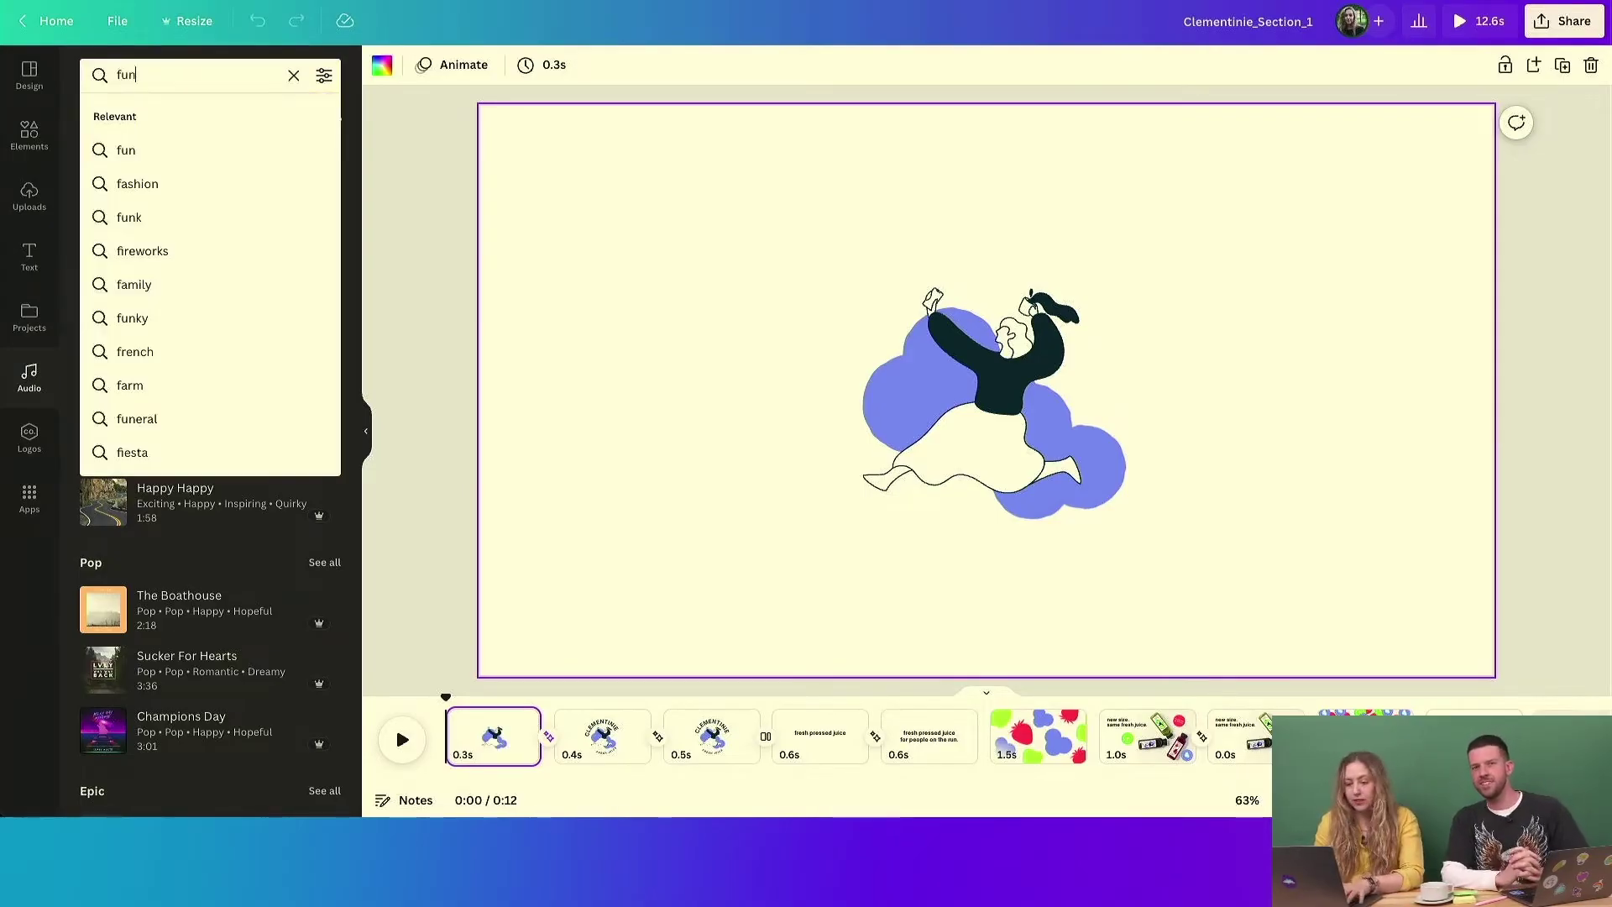
key(Return)
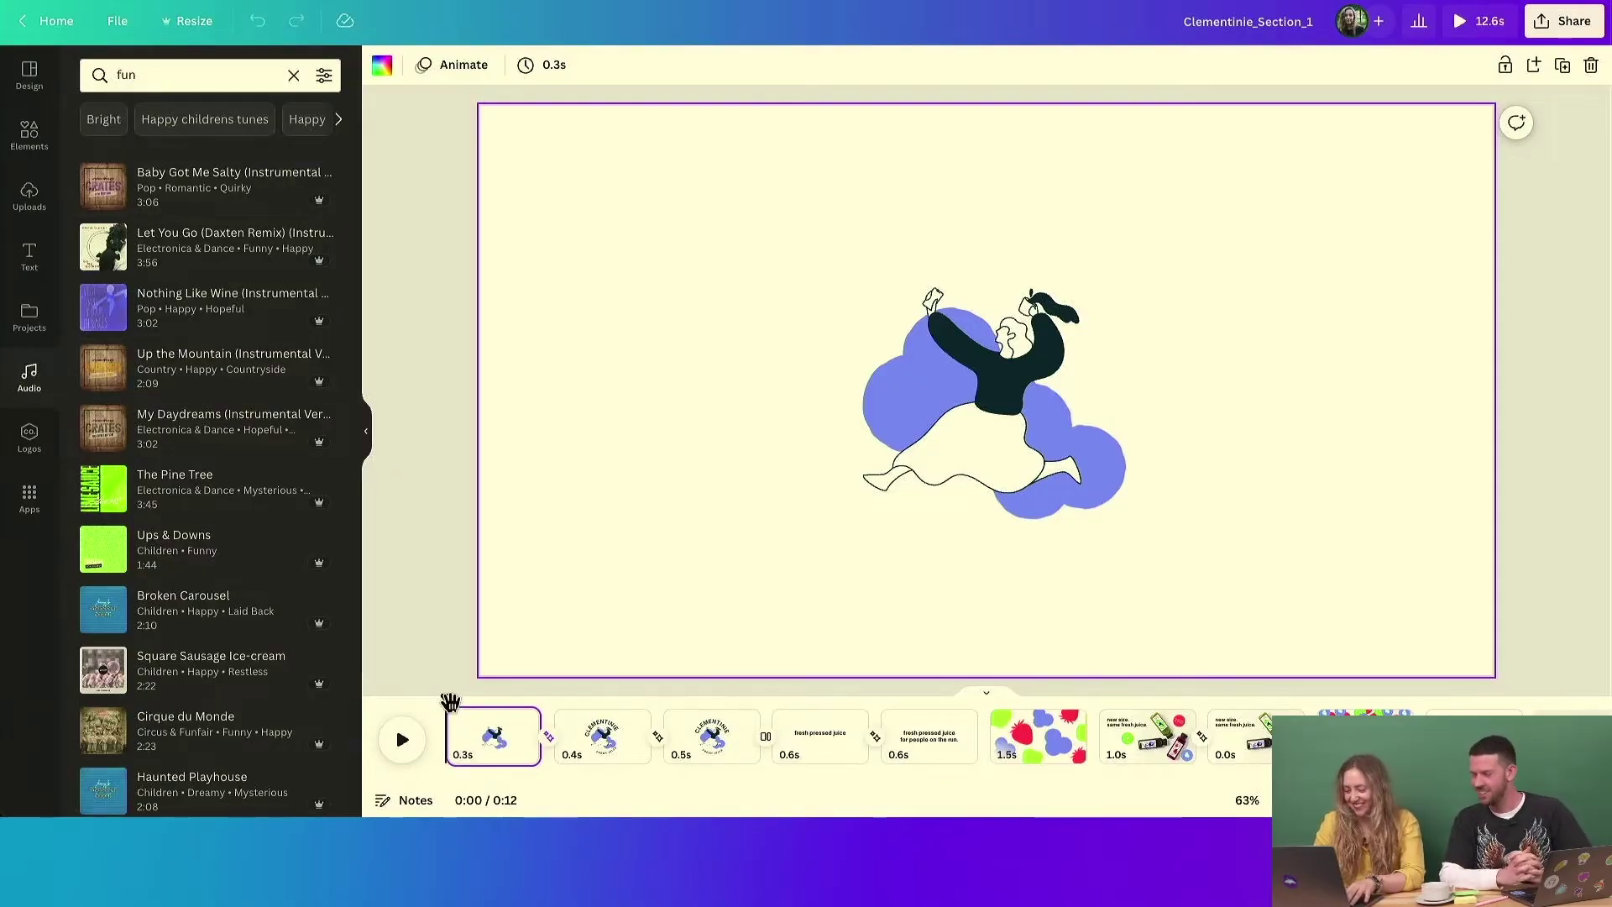
mouse_move(450, 699)
mouse_down()
mouse_move(529, 699)
mouse_move(431, 690)
mouse_up()
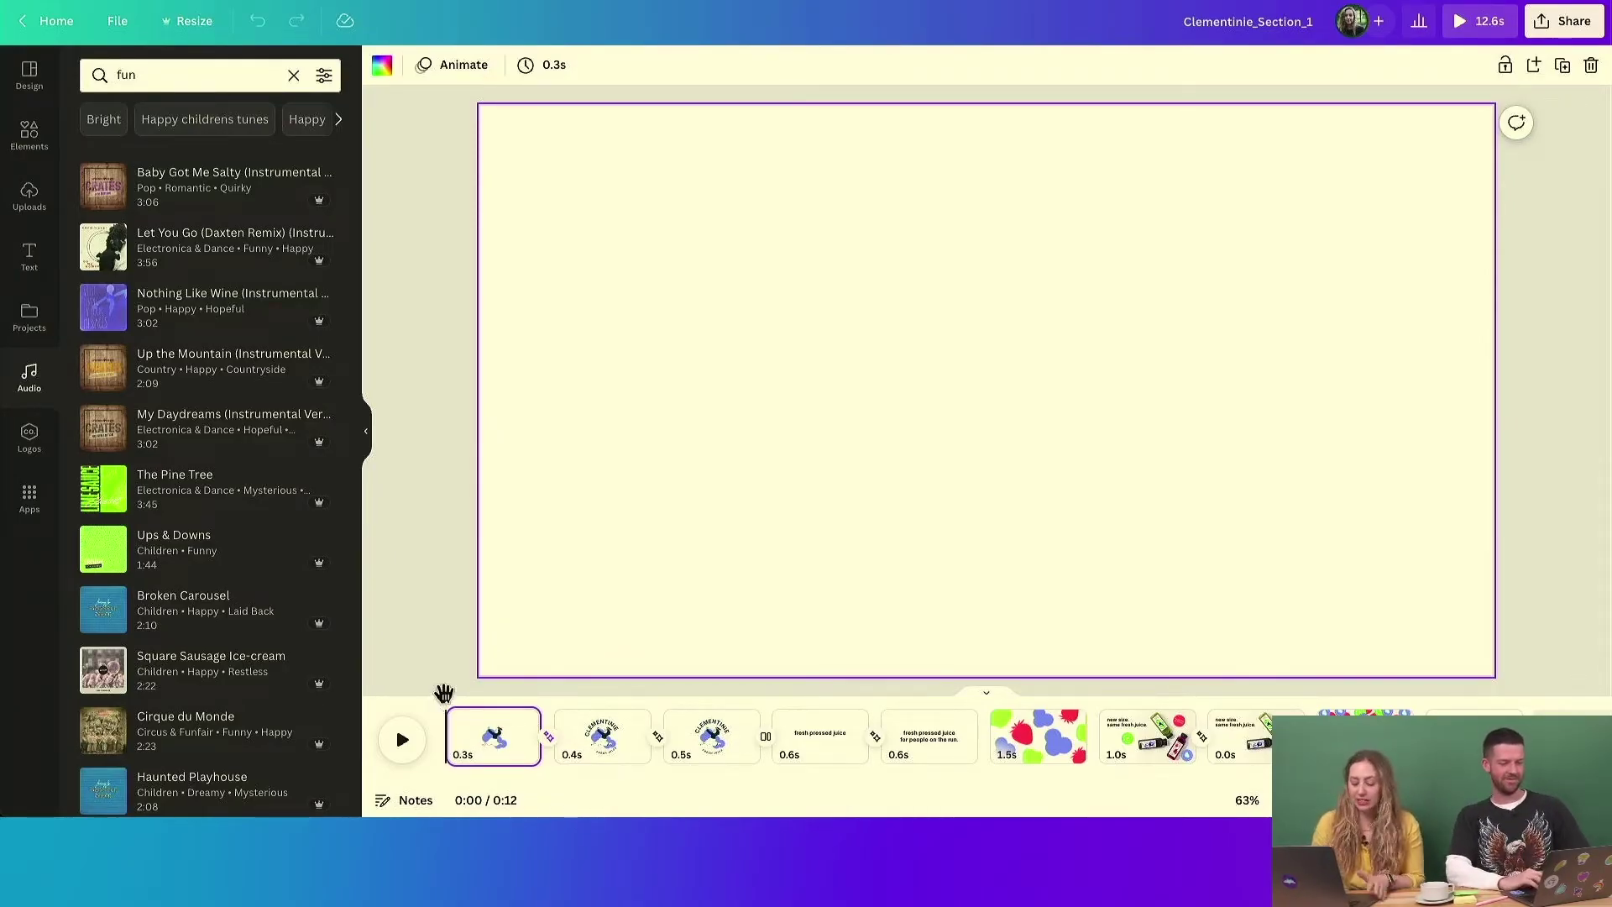
mouse_move(446, 694)
mouse_down()
mouse_move(463, 690)
mouse_move(437, 699)
mouse_up()
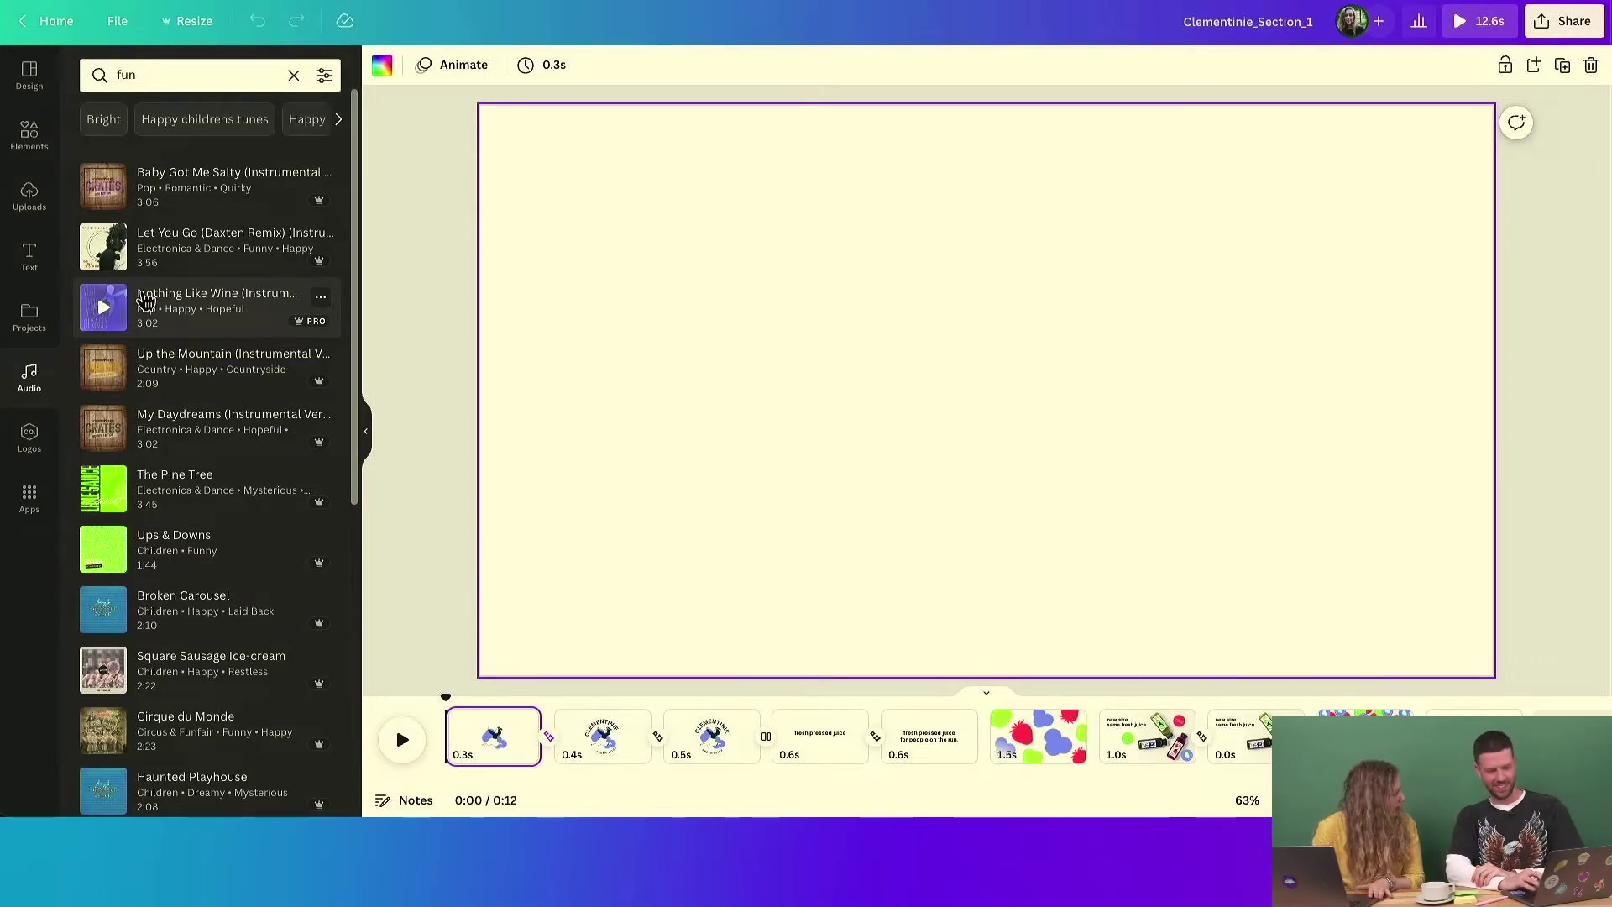
- Add Nothing Like Wine (Instrumental) as background music and collapse the Audio panel
click(144, 301)
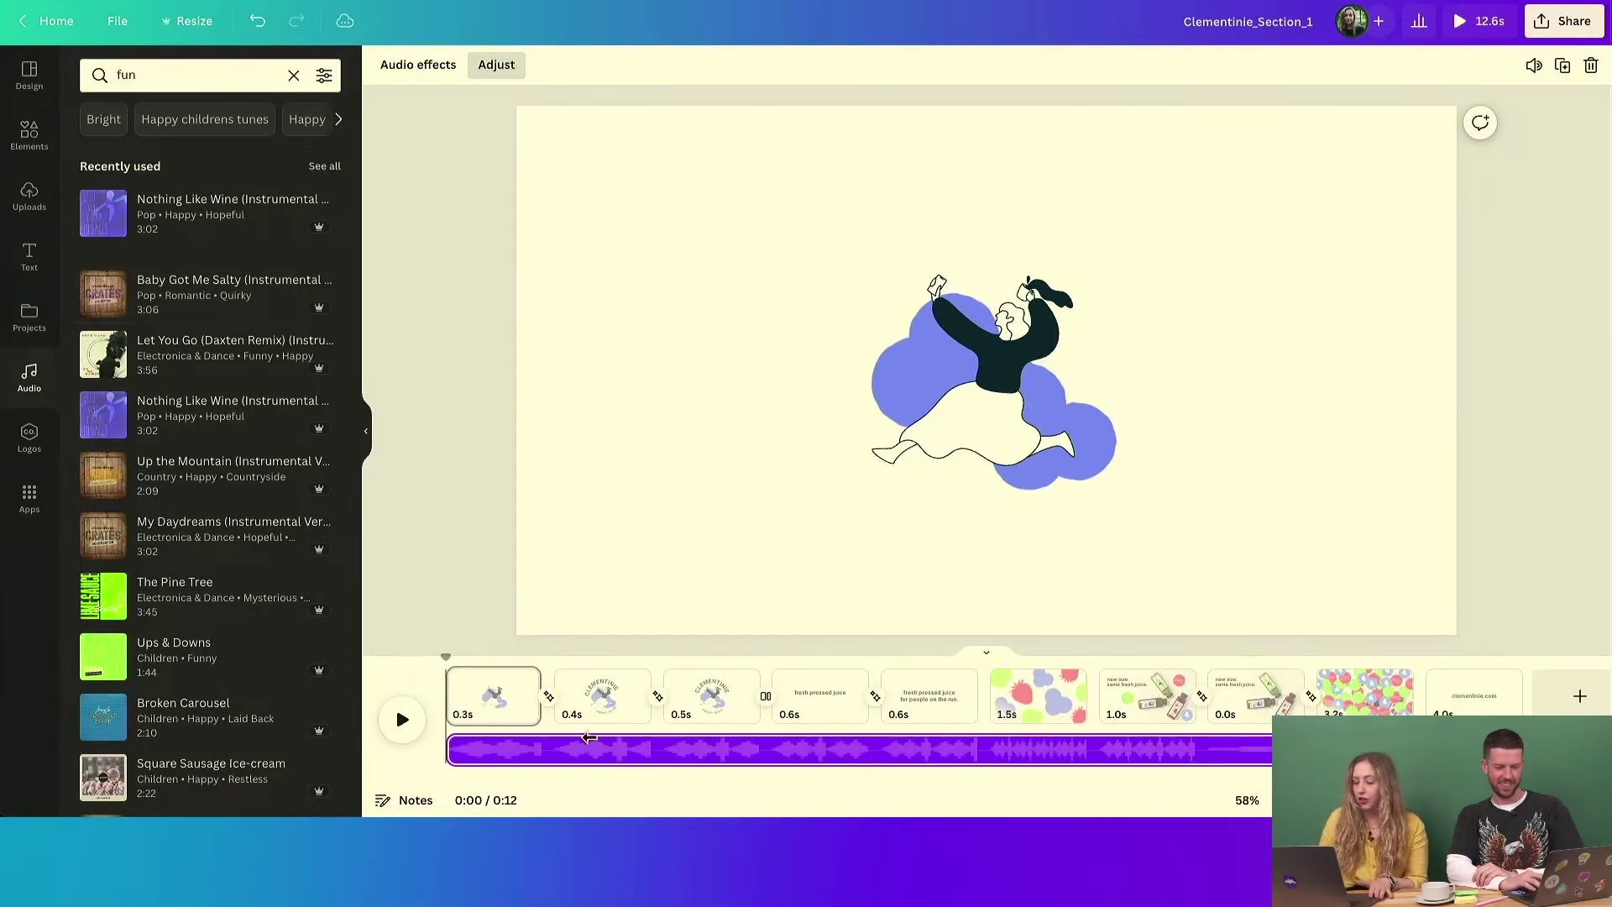
click(369, 436)
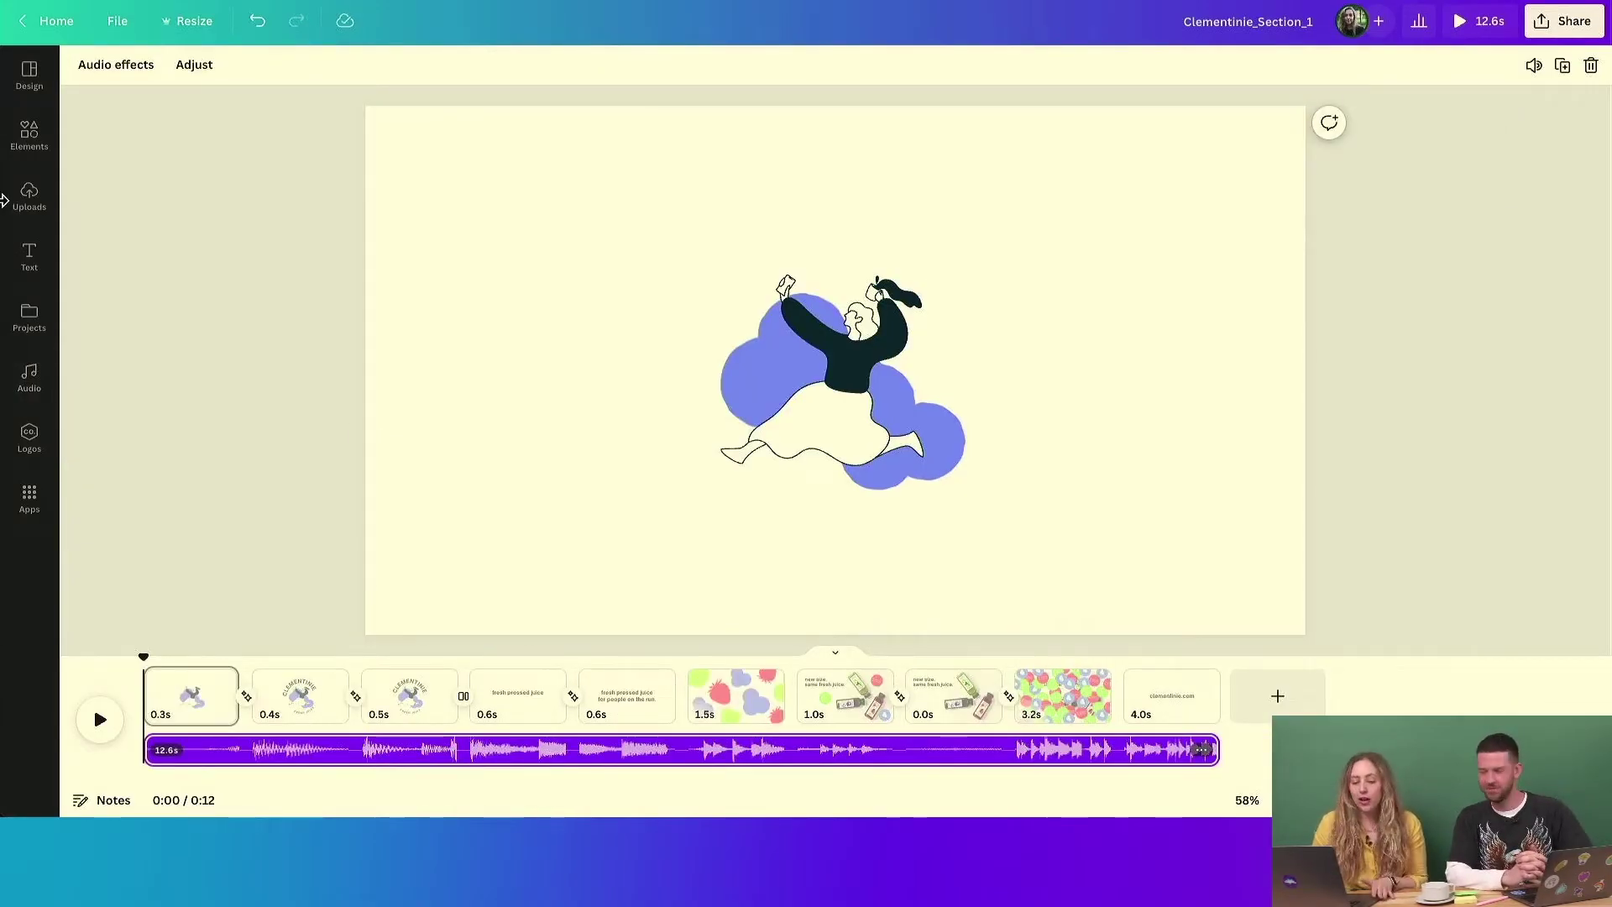
click(29, 376)
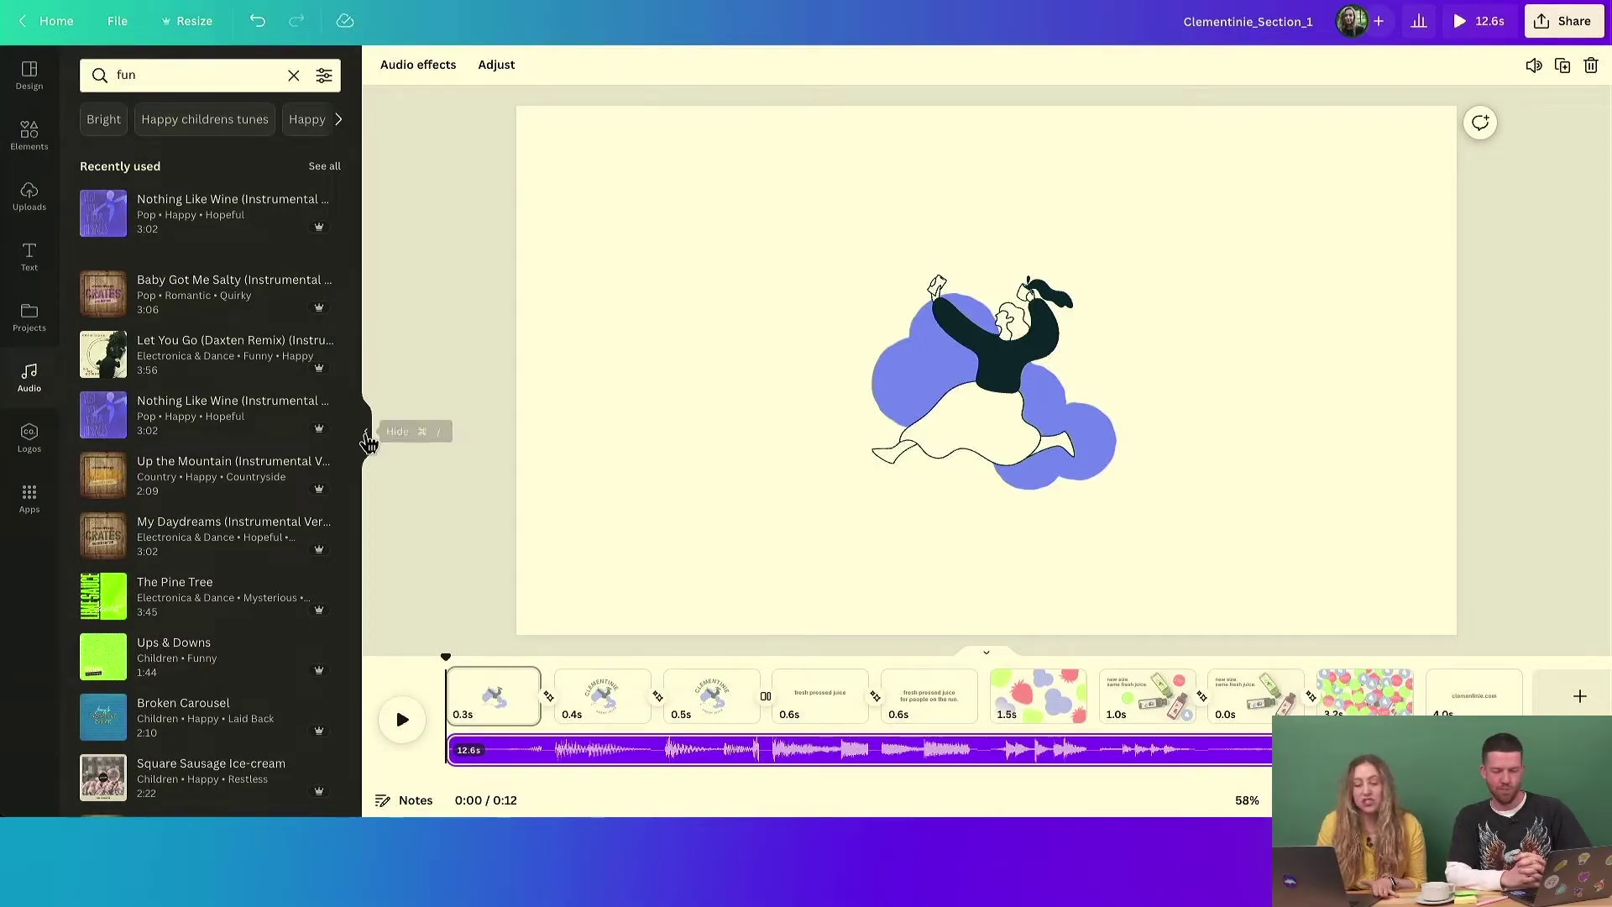
click(366, 431)
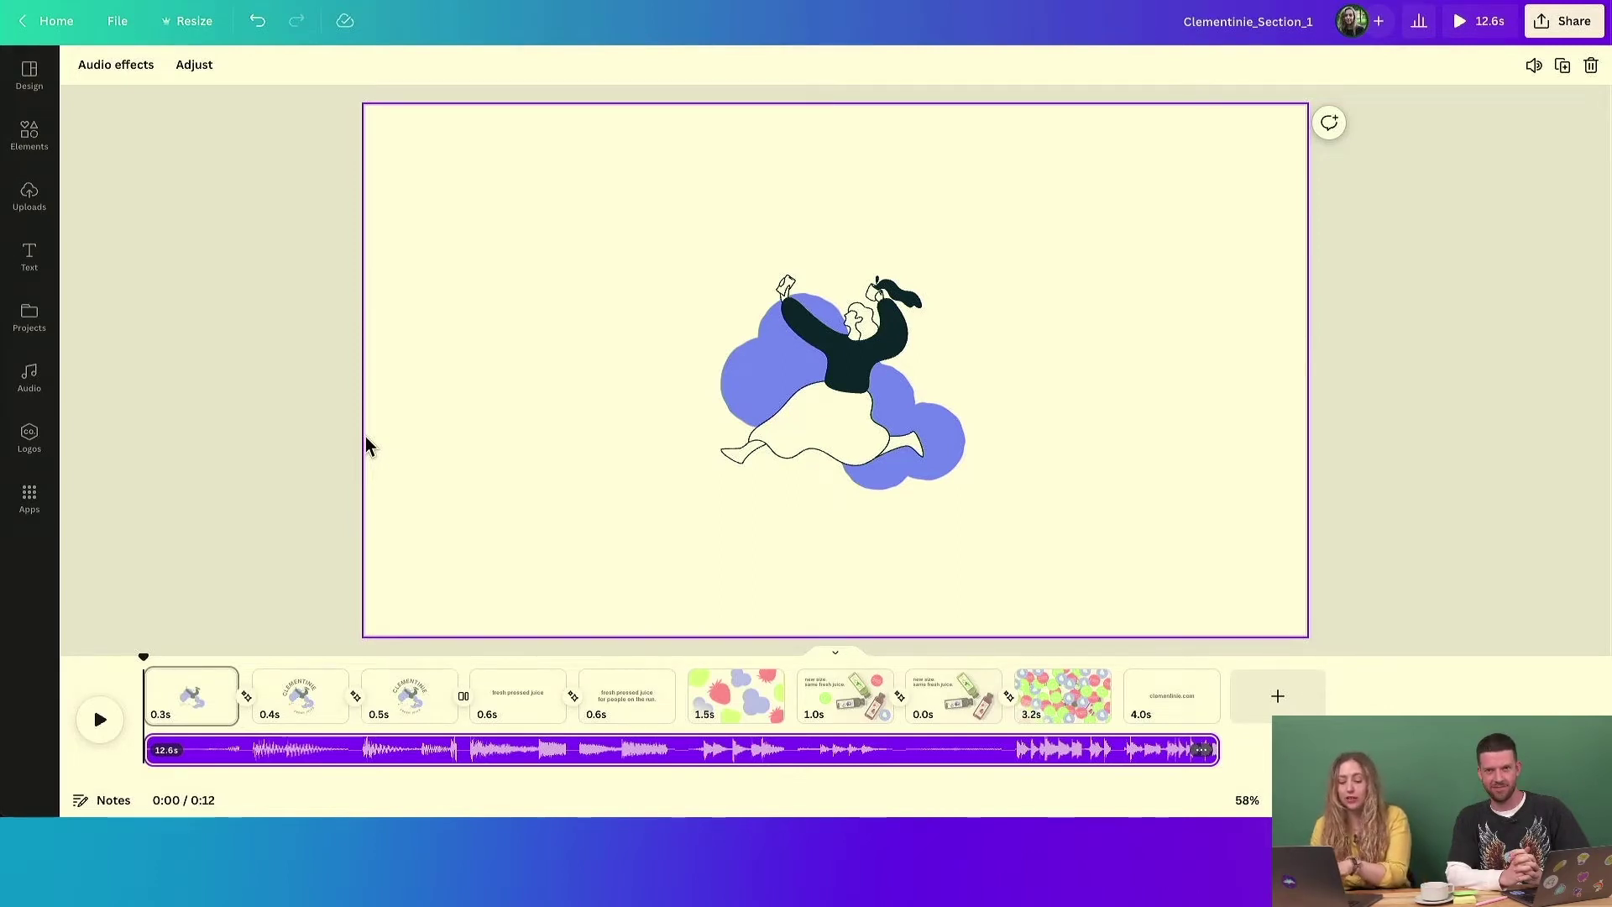
click(274, 750)
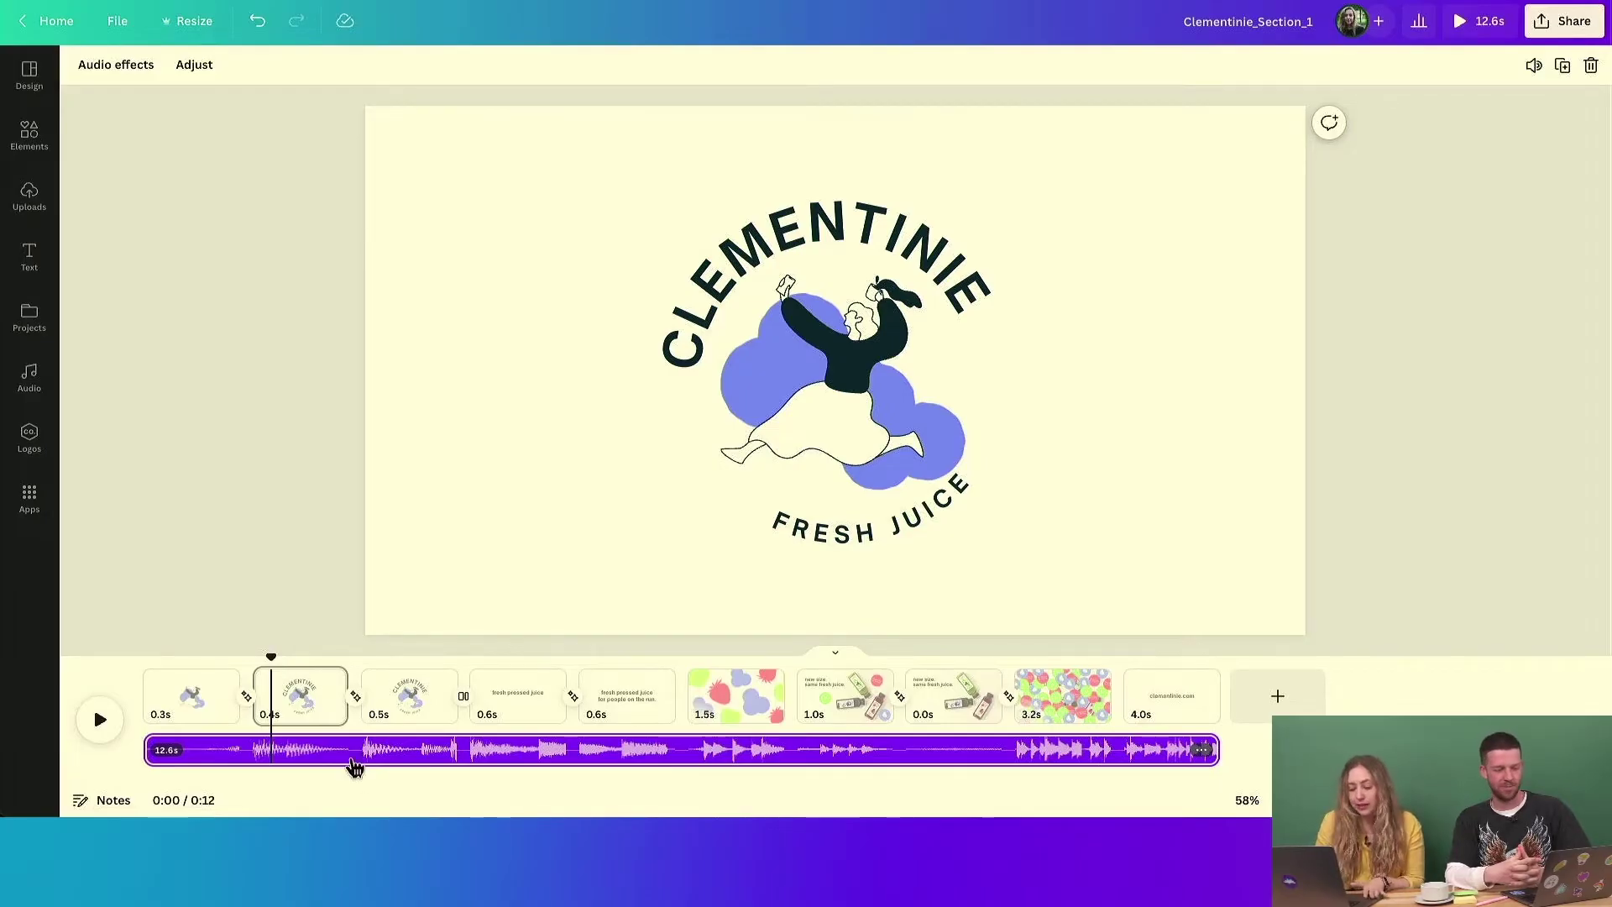
click(354, 766)
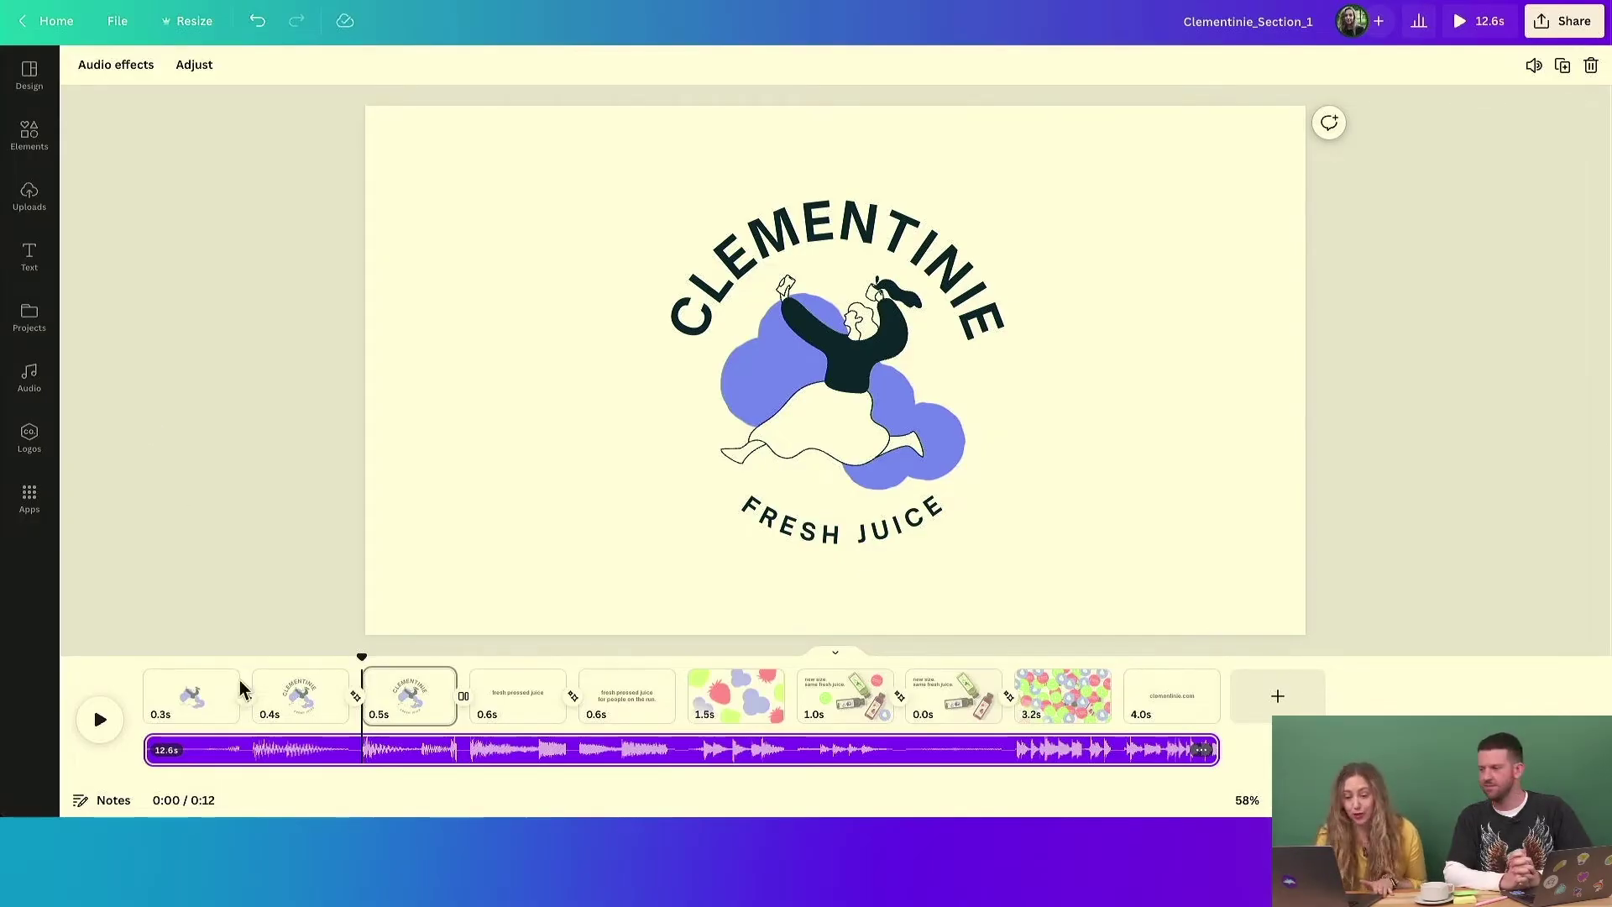
drag(362, 657, 4, 626)
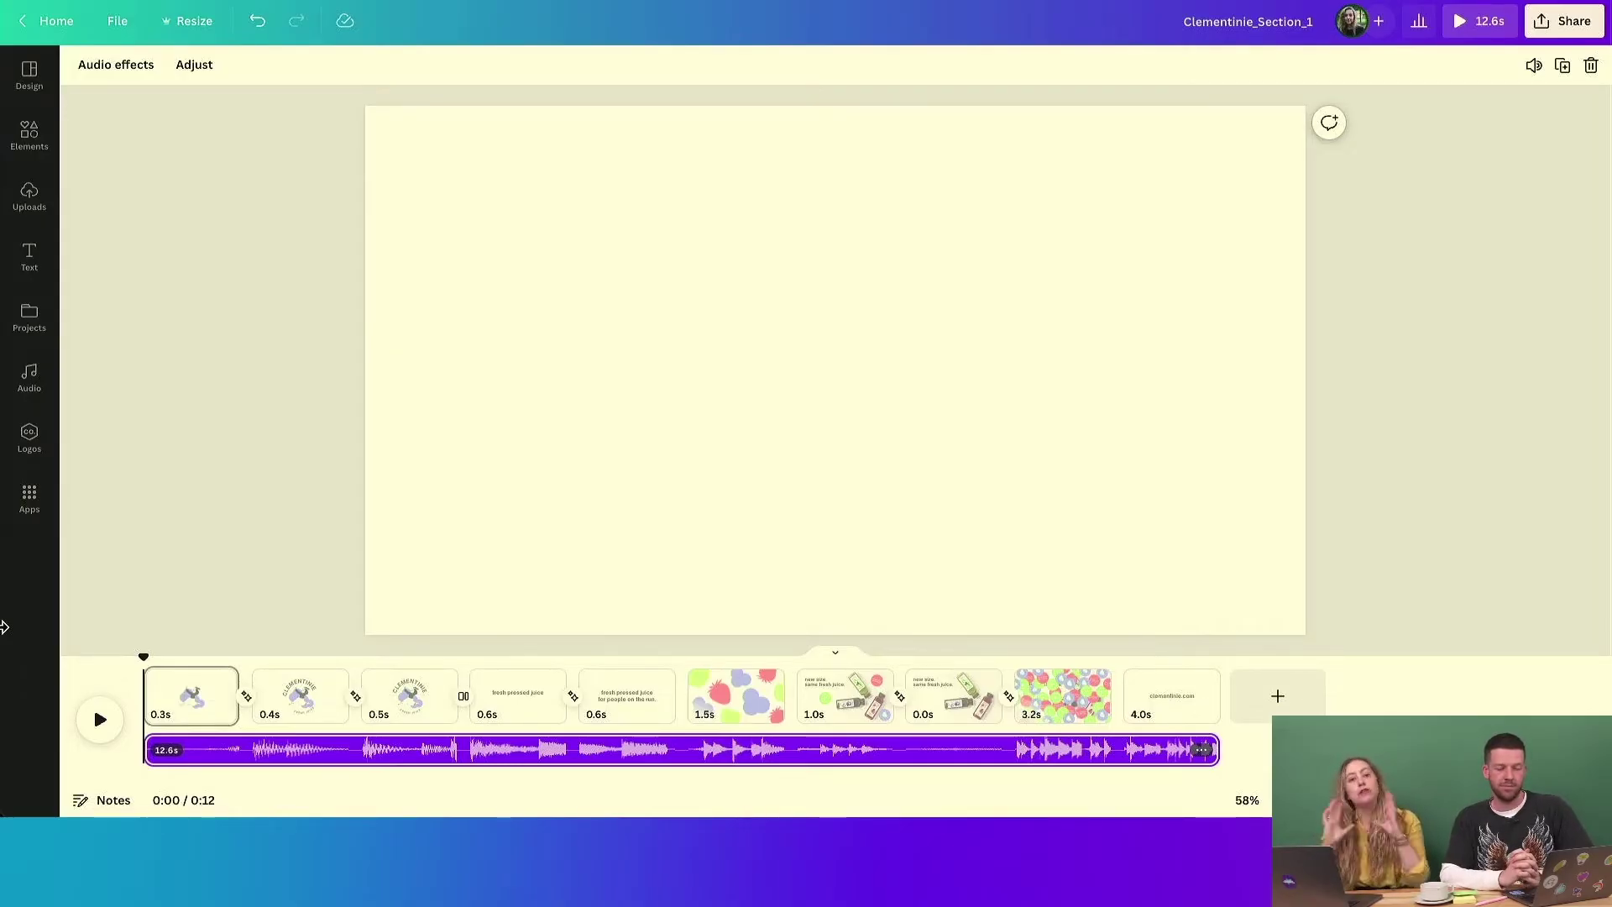
- Raise the speaker volume to full and play the video, pausing near the end
key(XF86AudioRaiseVolume)
key(XF86AudioRaiseVolume)
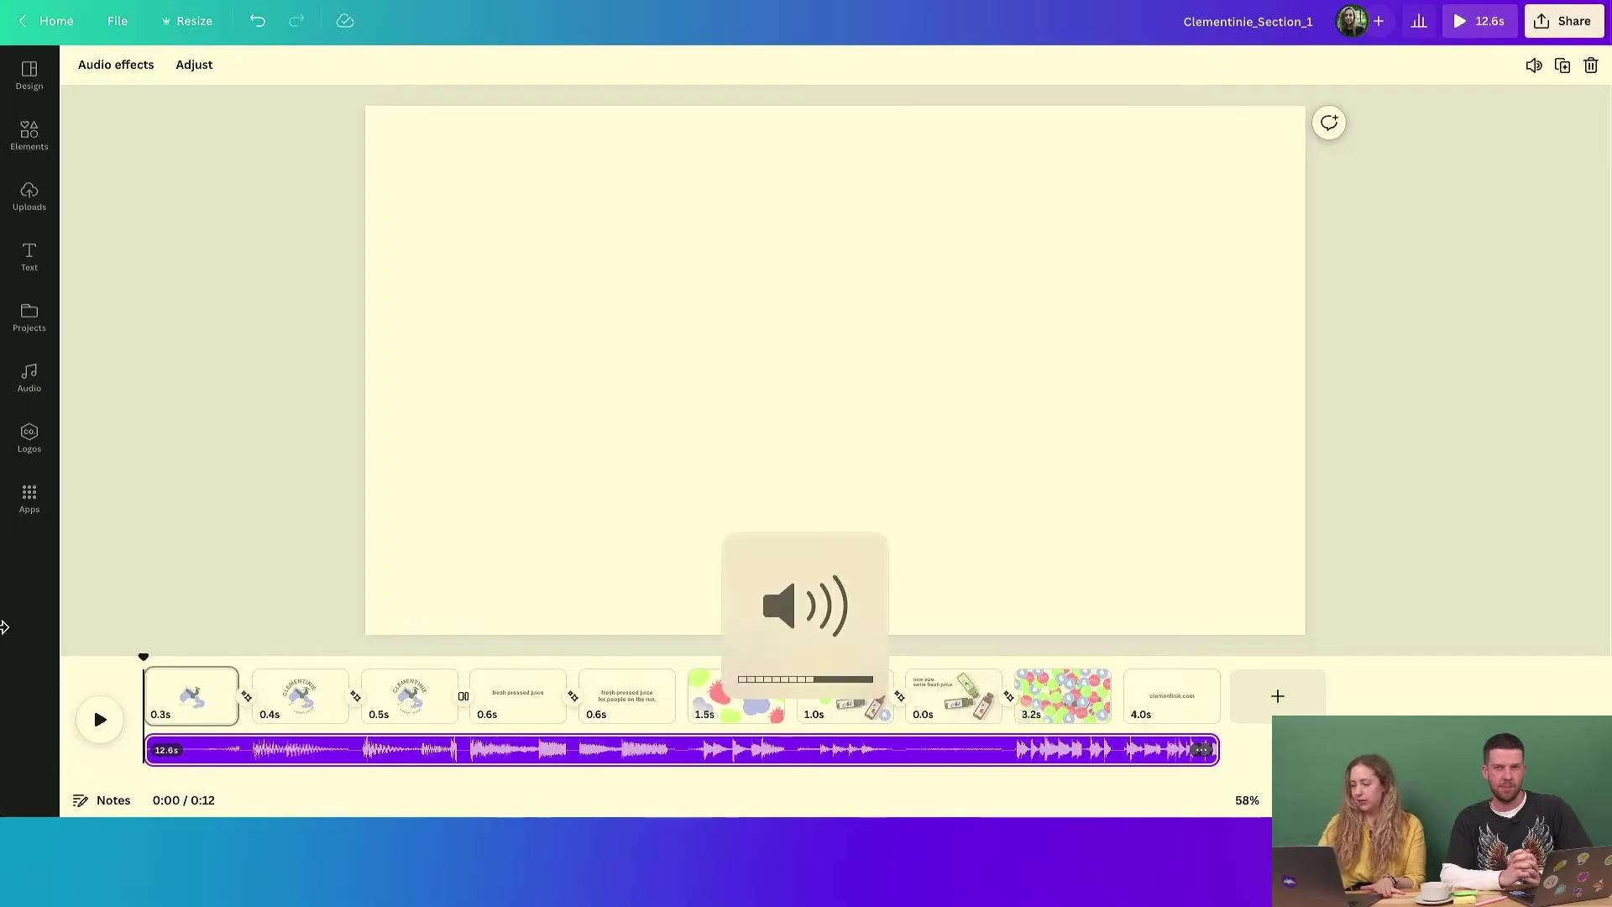
key(XF86AudioRaiseVolume)
key(XF86AudioRaiseVolume)
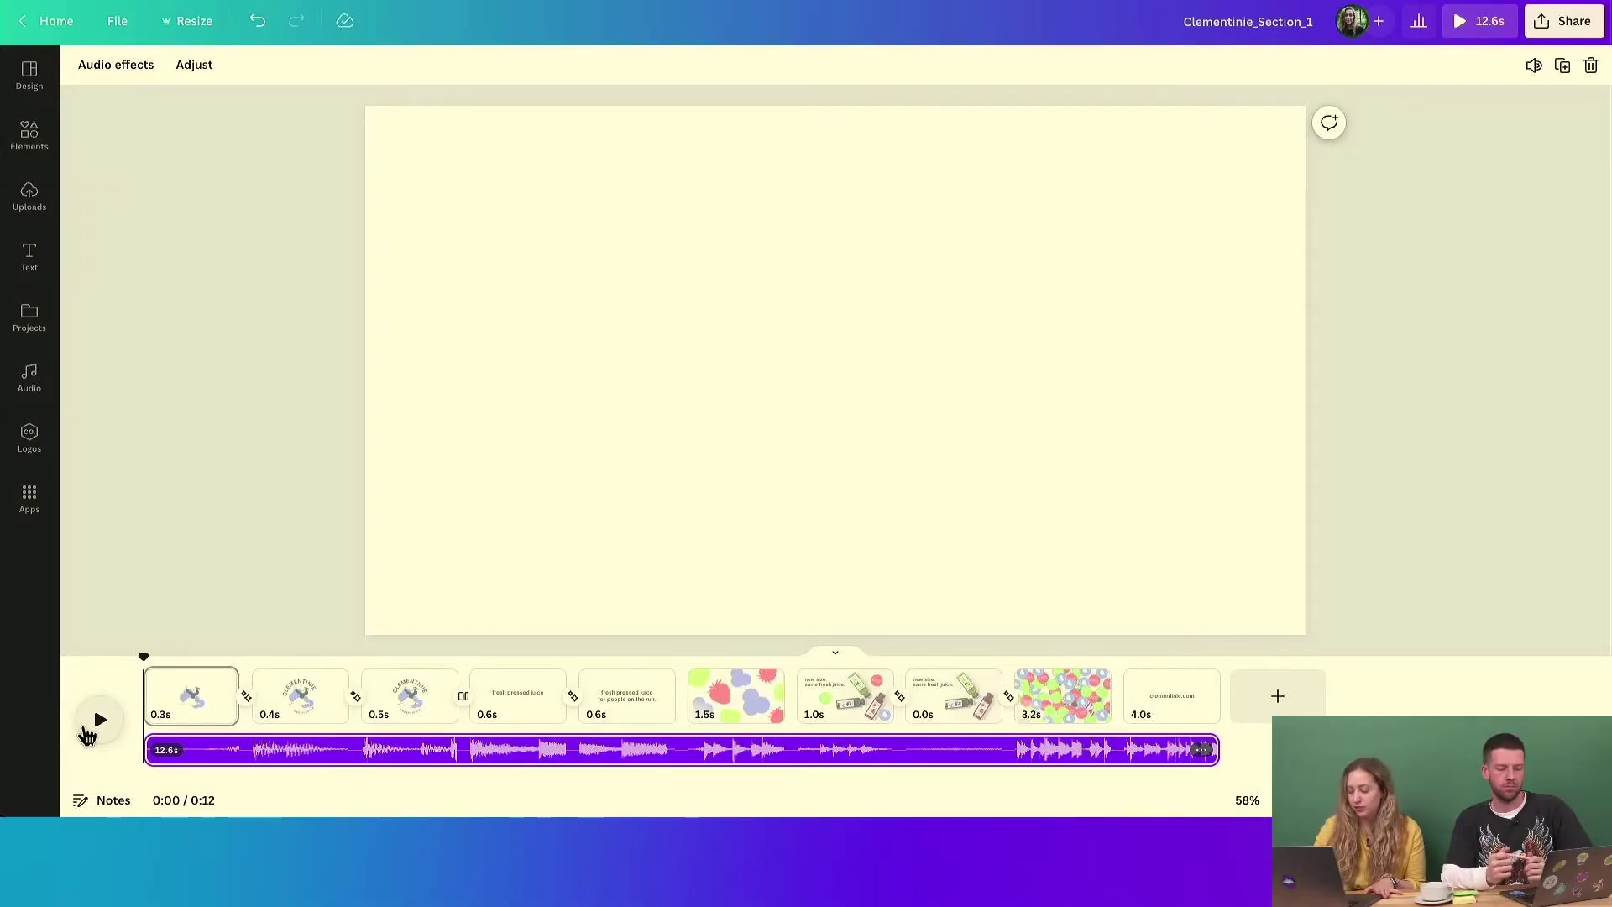
click(88, 732)
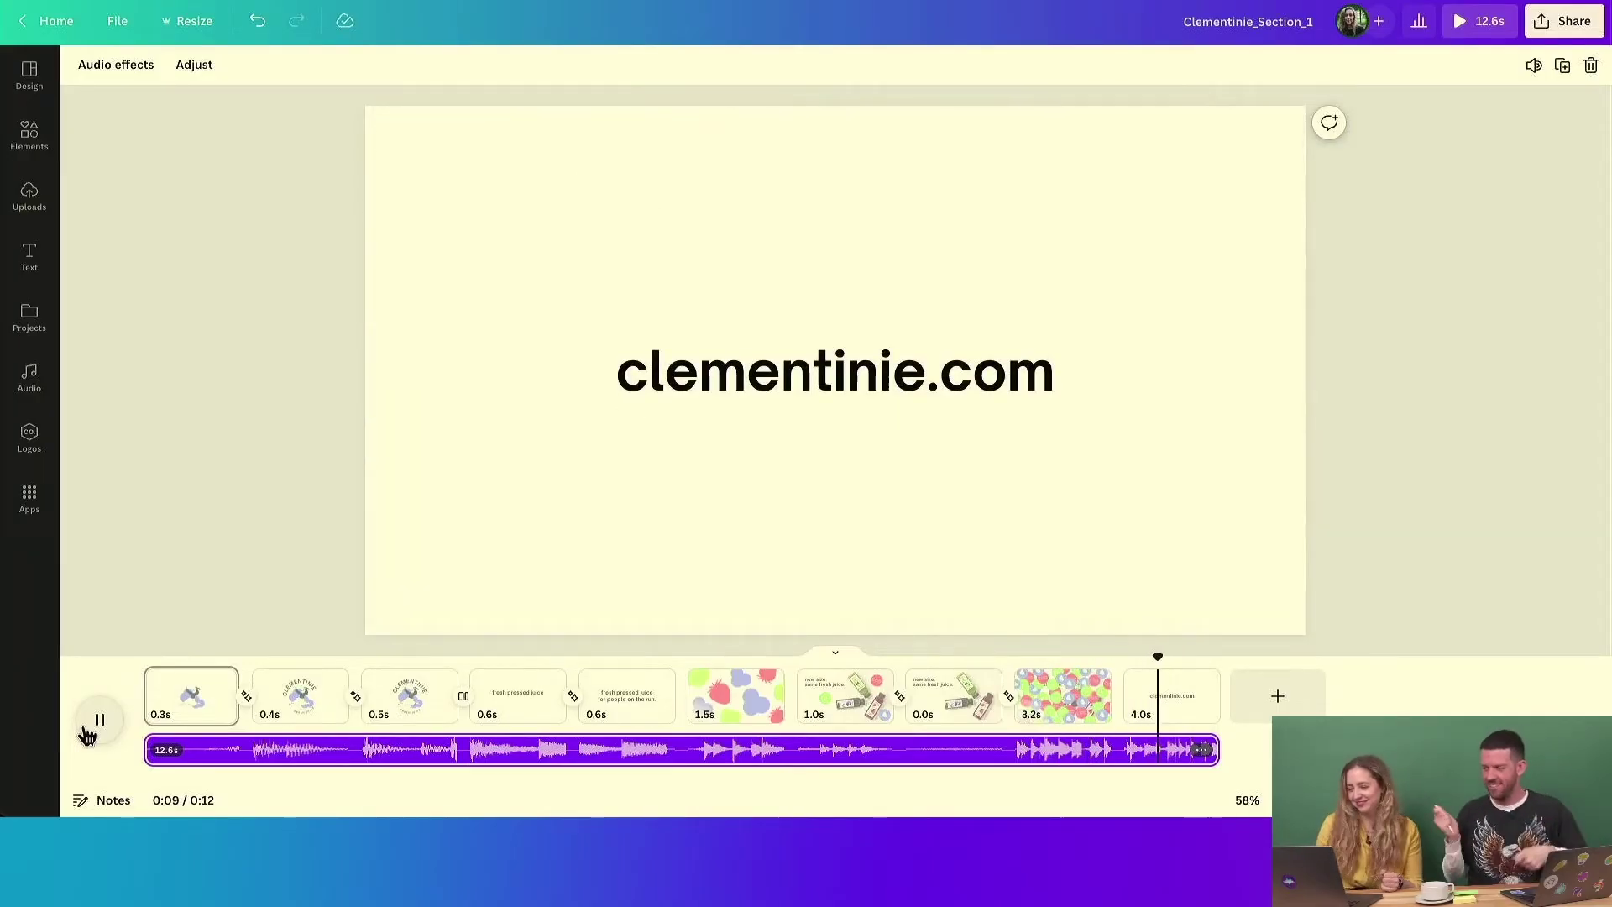
click(92, 726)
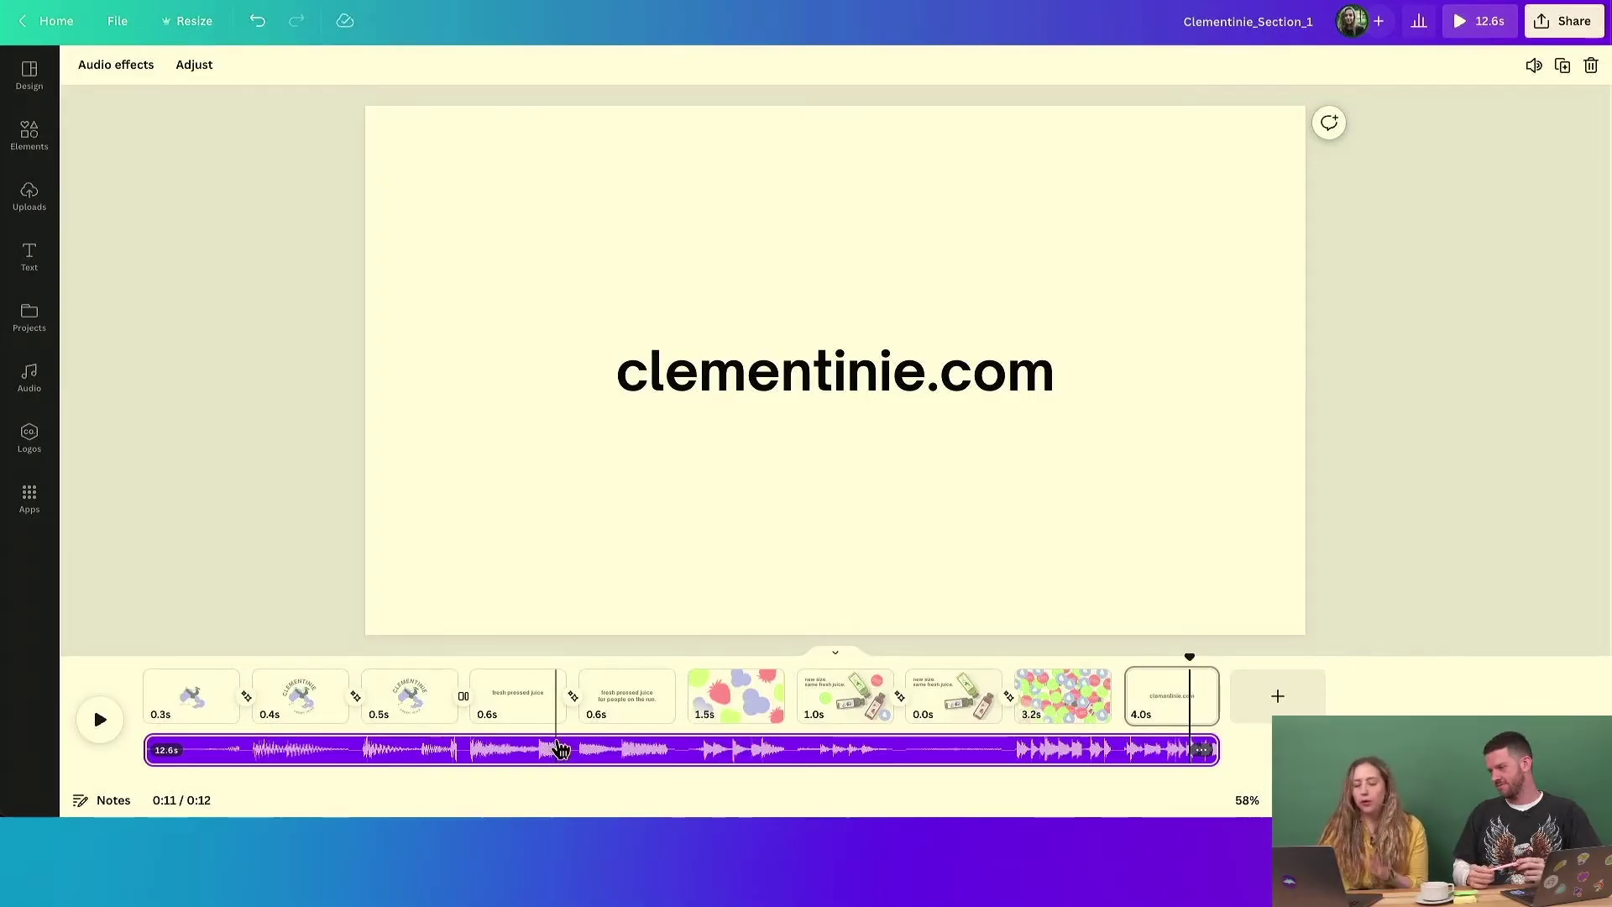
right_click(560, 750)
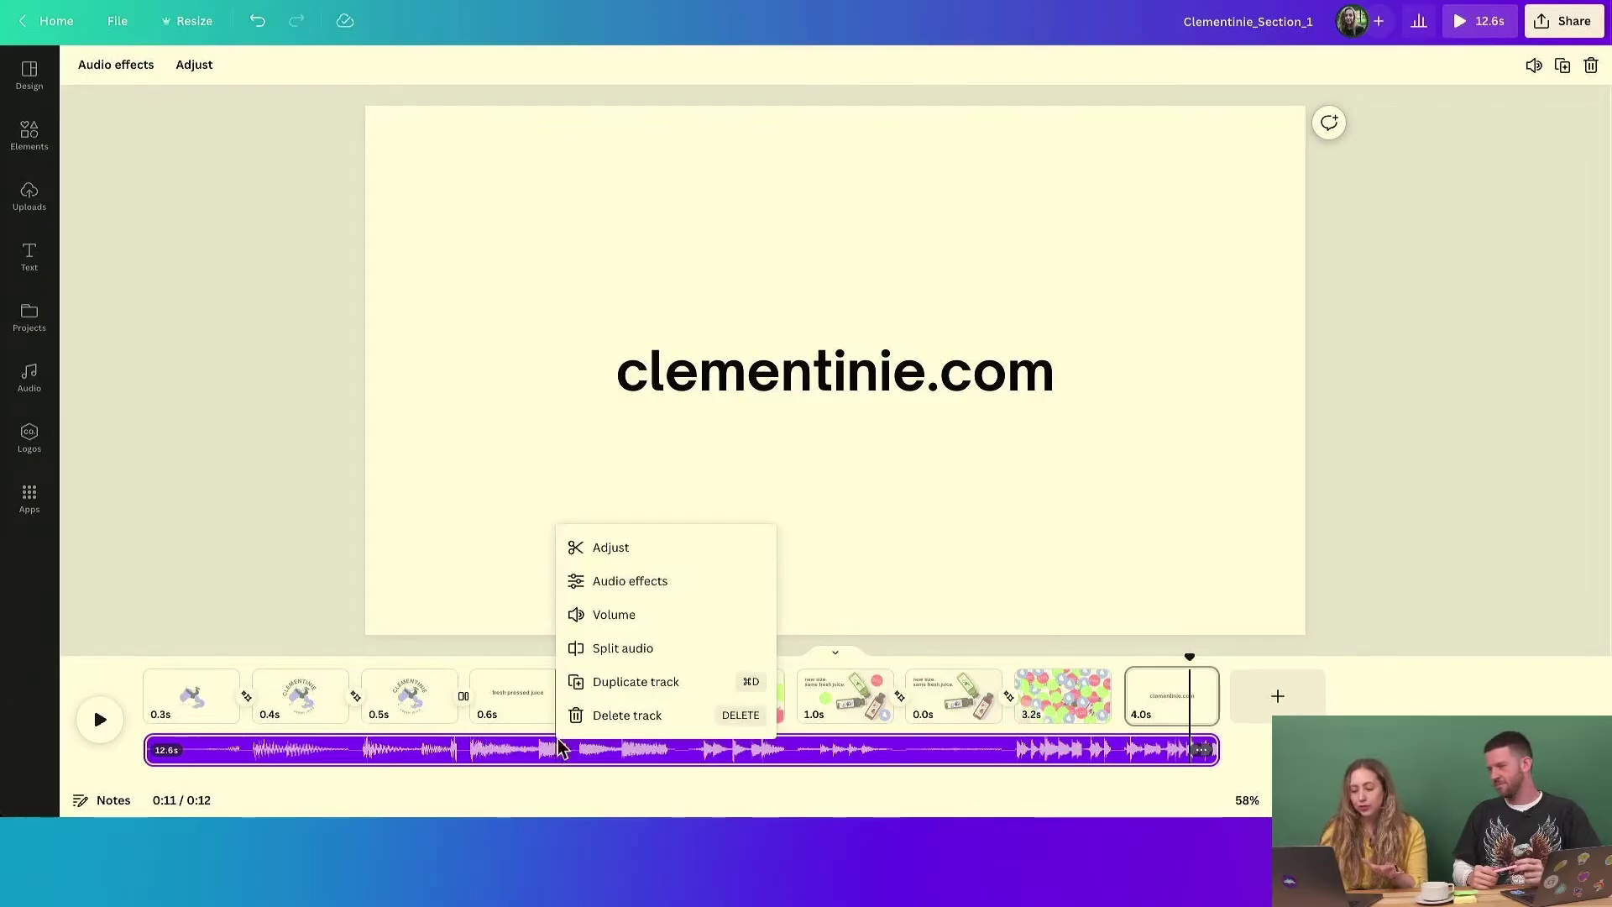
right_click(560, 766)
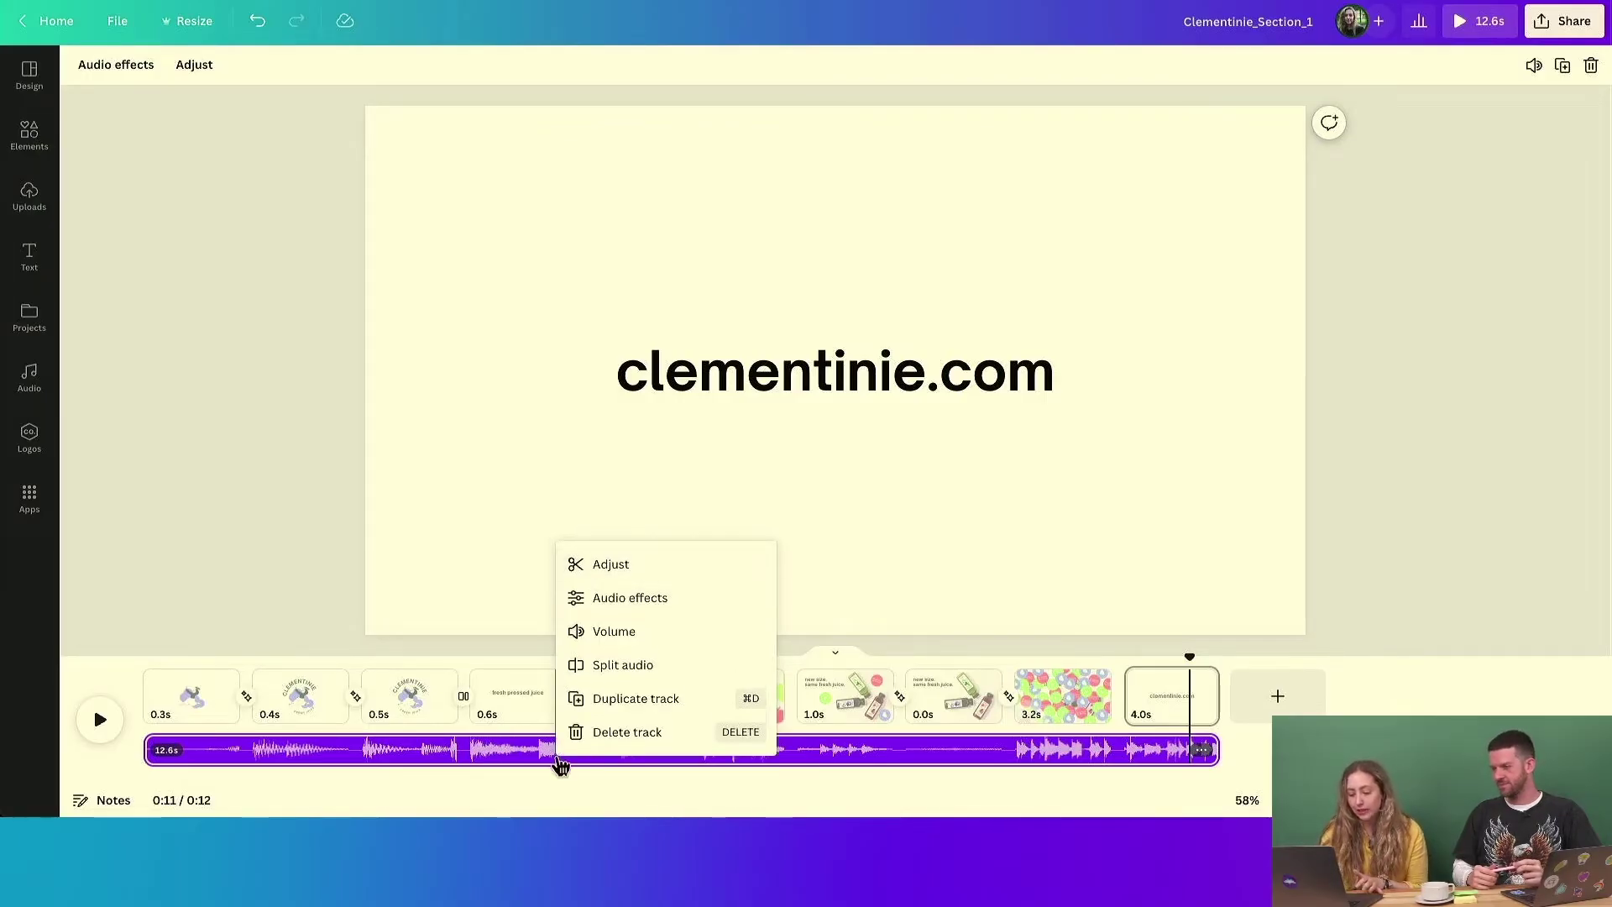
click(628, 566)
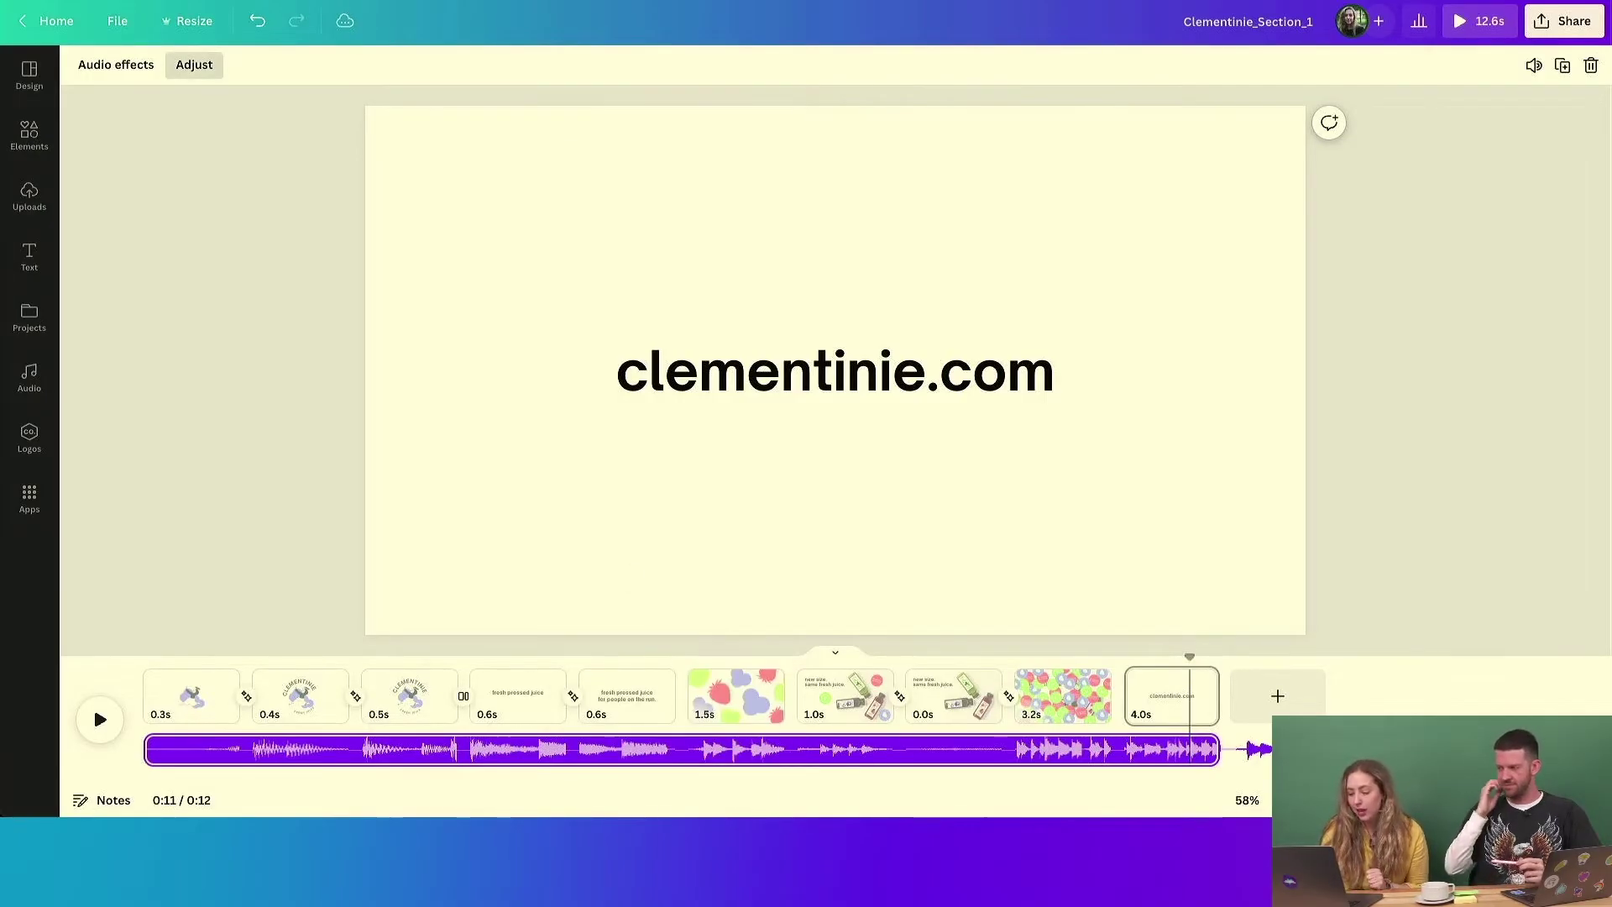
drag(792, 758, 1091, 745)
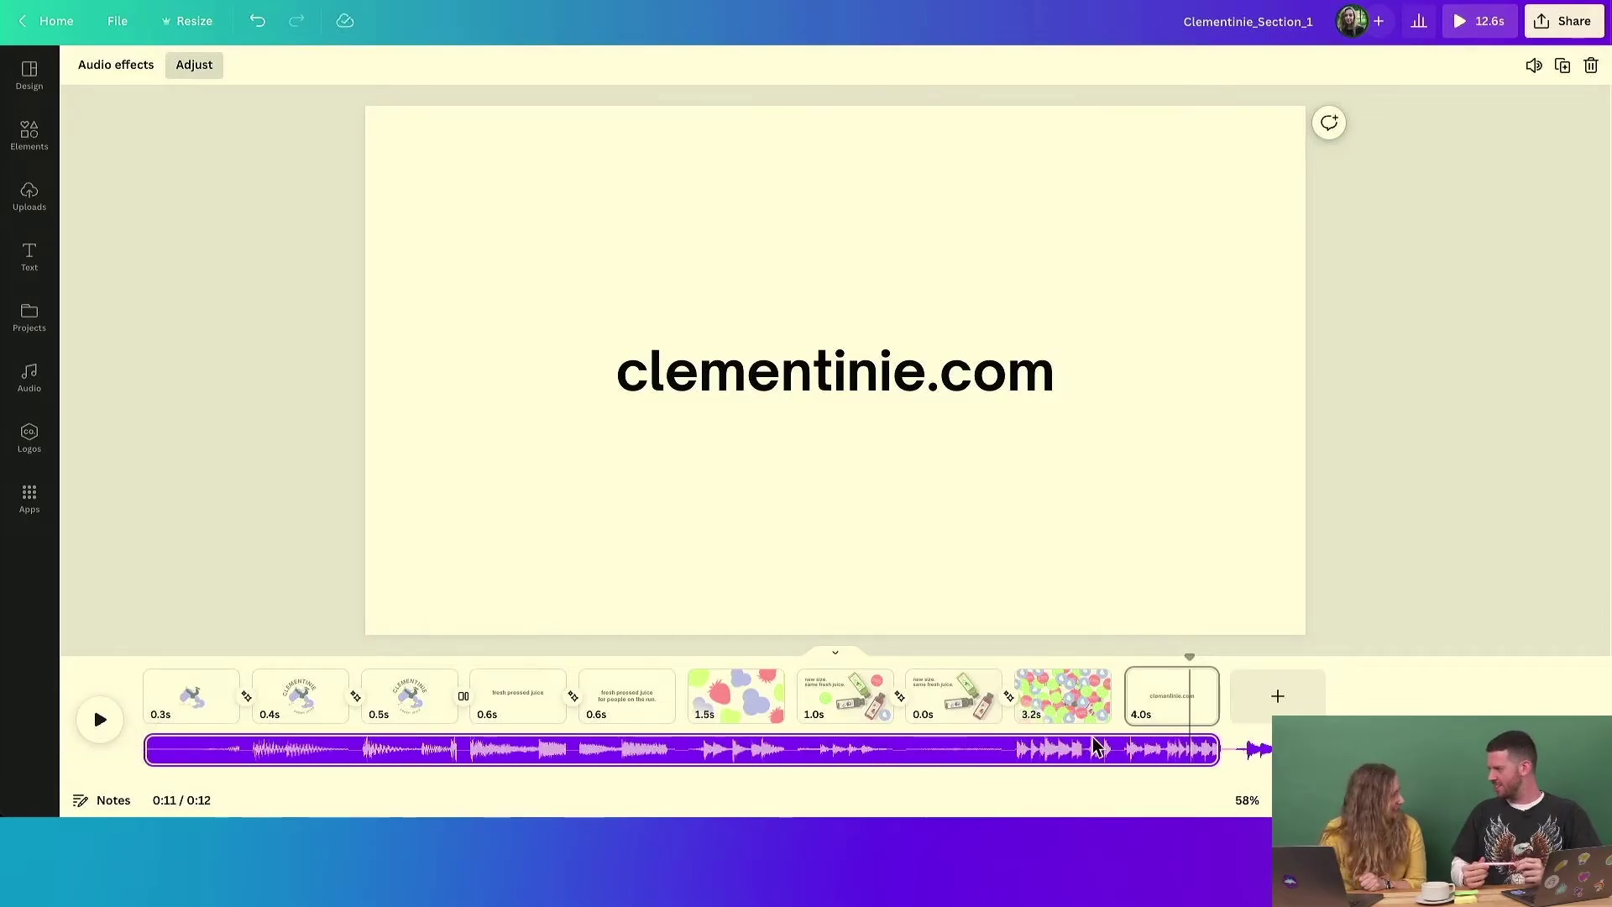
key(Escape)
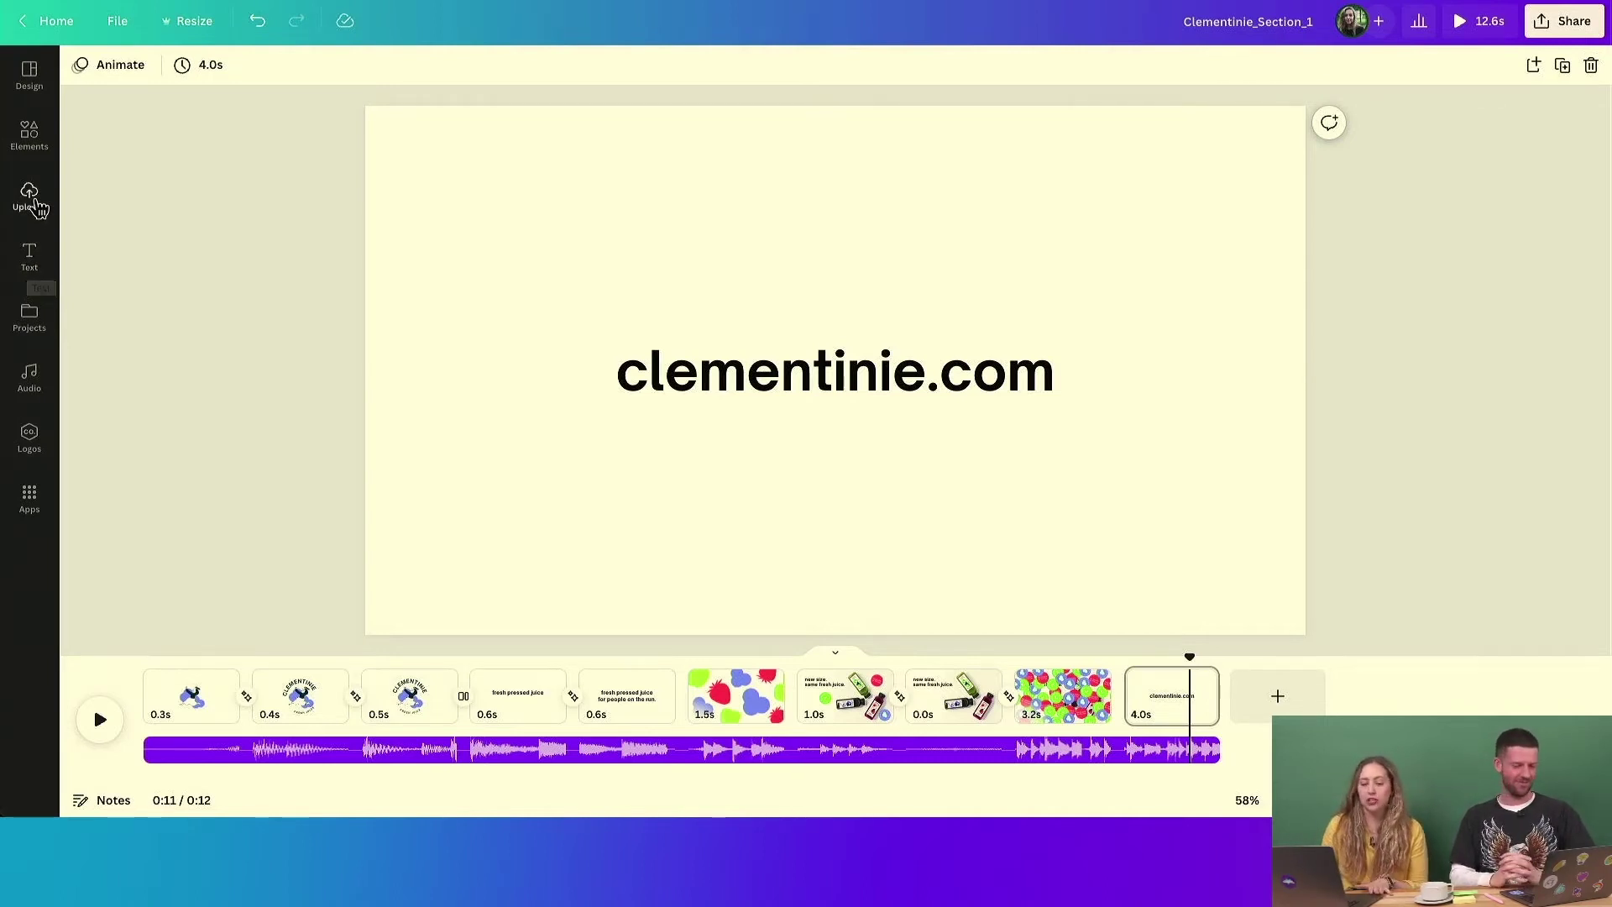
- Add the second voiceover .wav from Uploads' Audio files at the video's start, then hide the panel
click(32, 200)
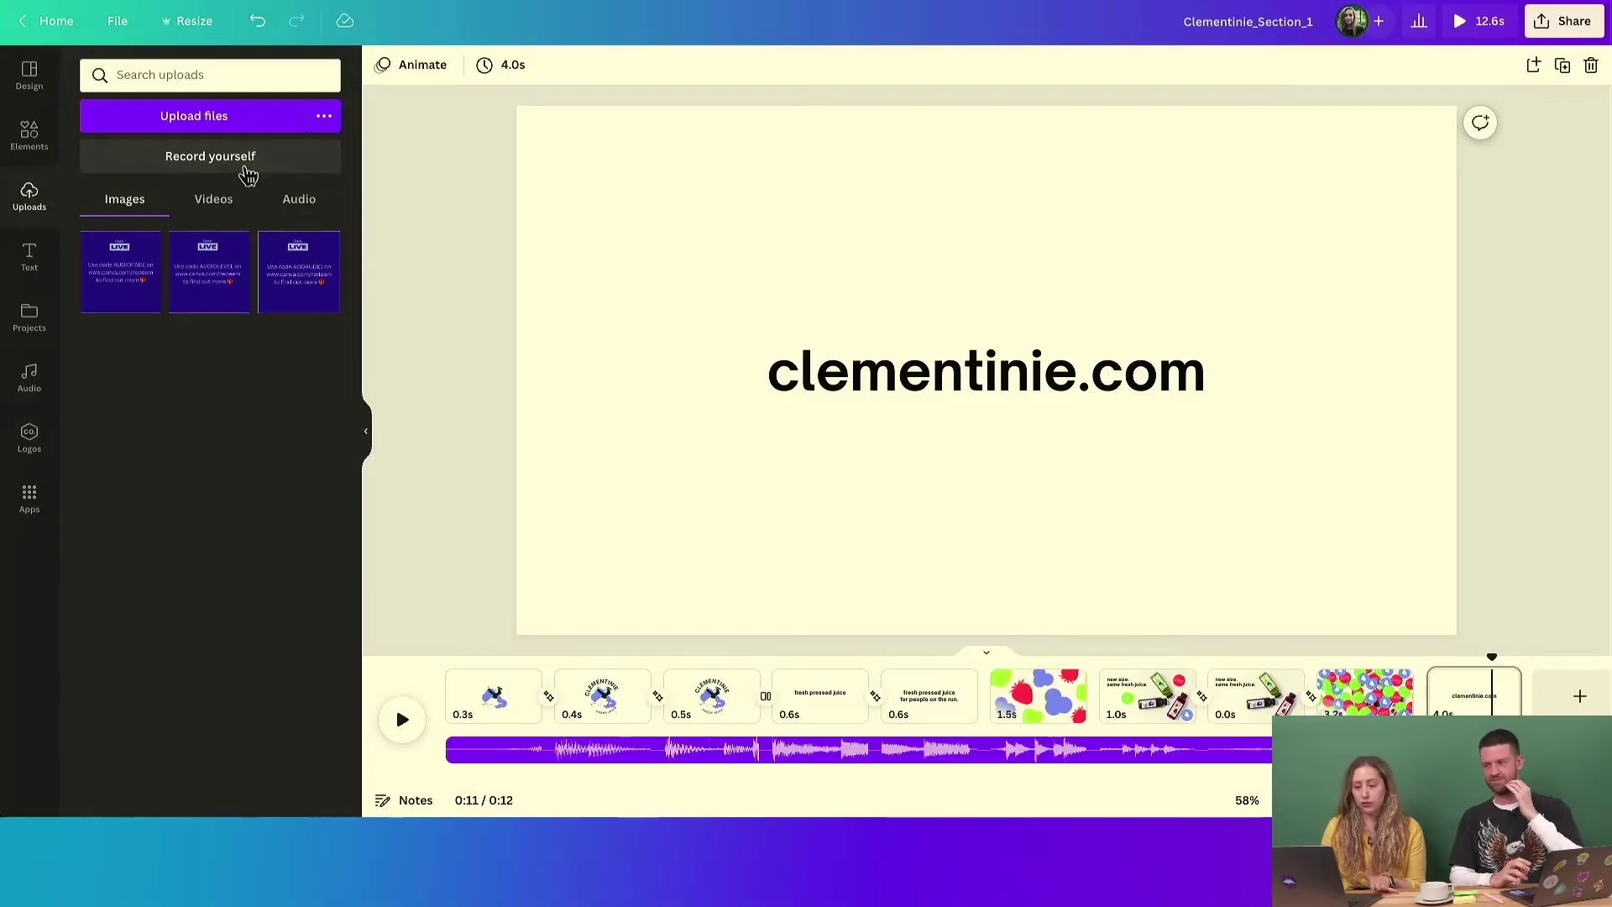
click(301, 202)
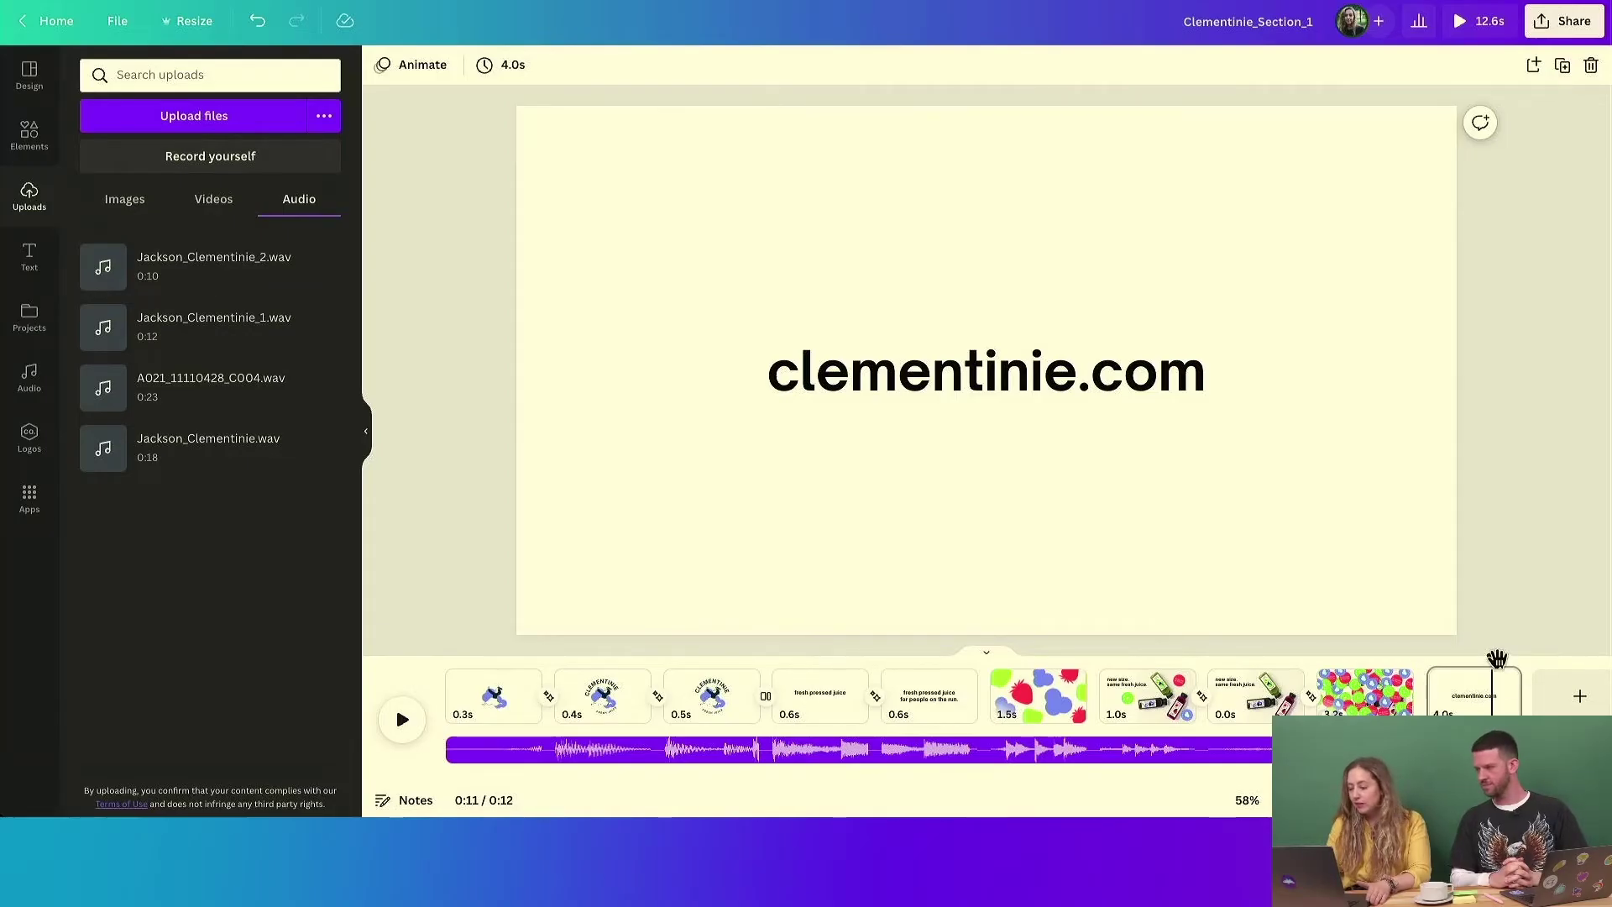
drag(1492, 696, 395, 704)
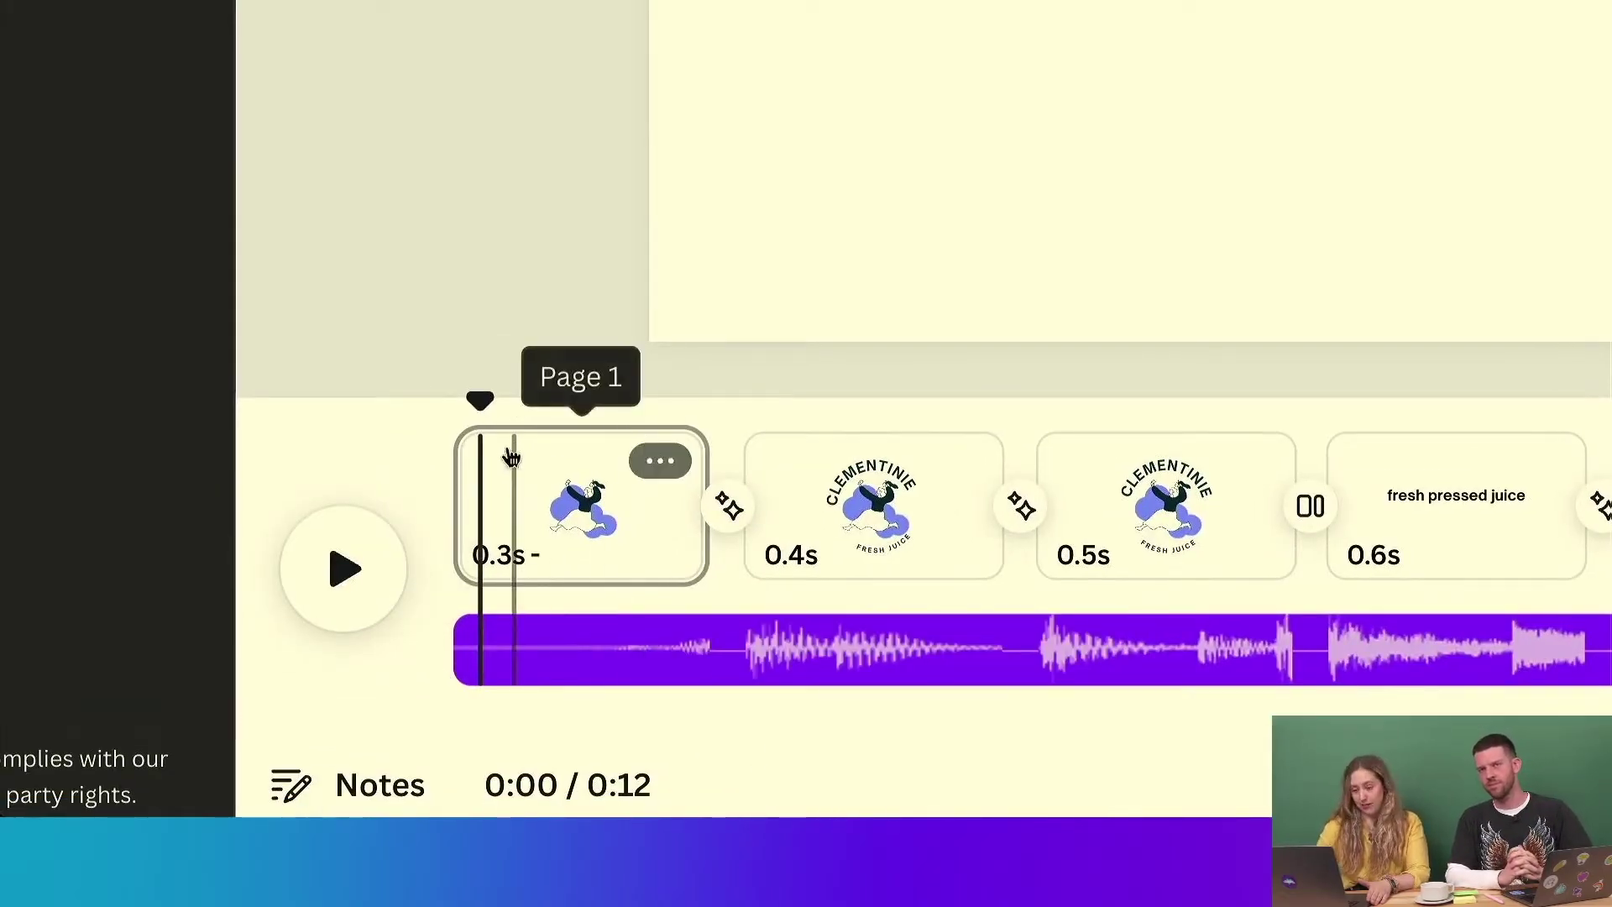
drag(481, 400, 428, 401)
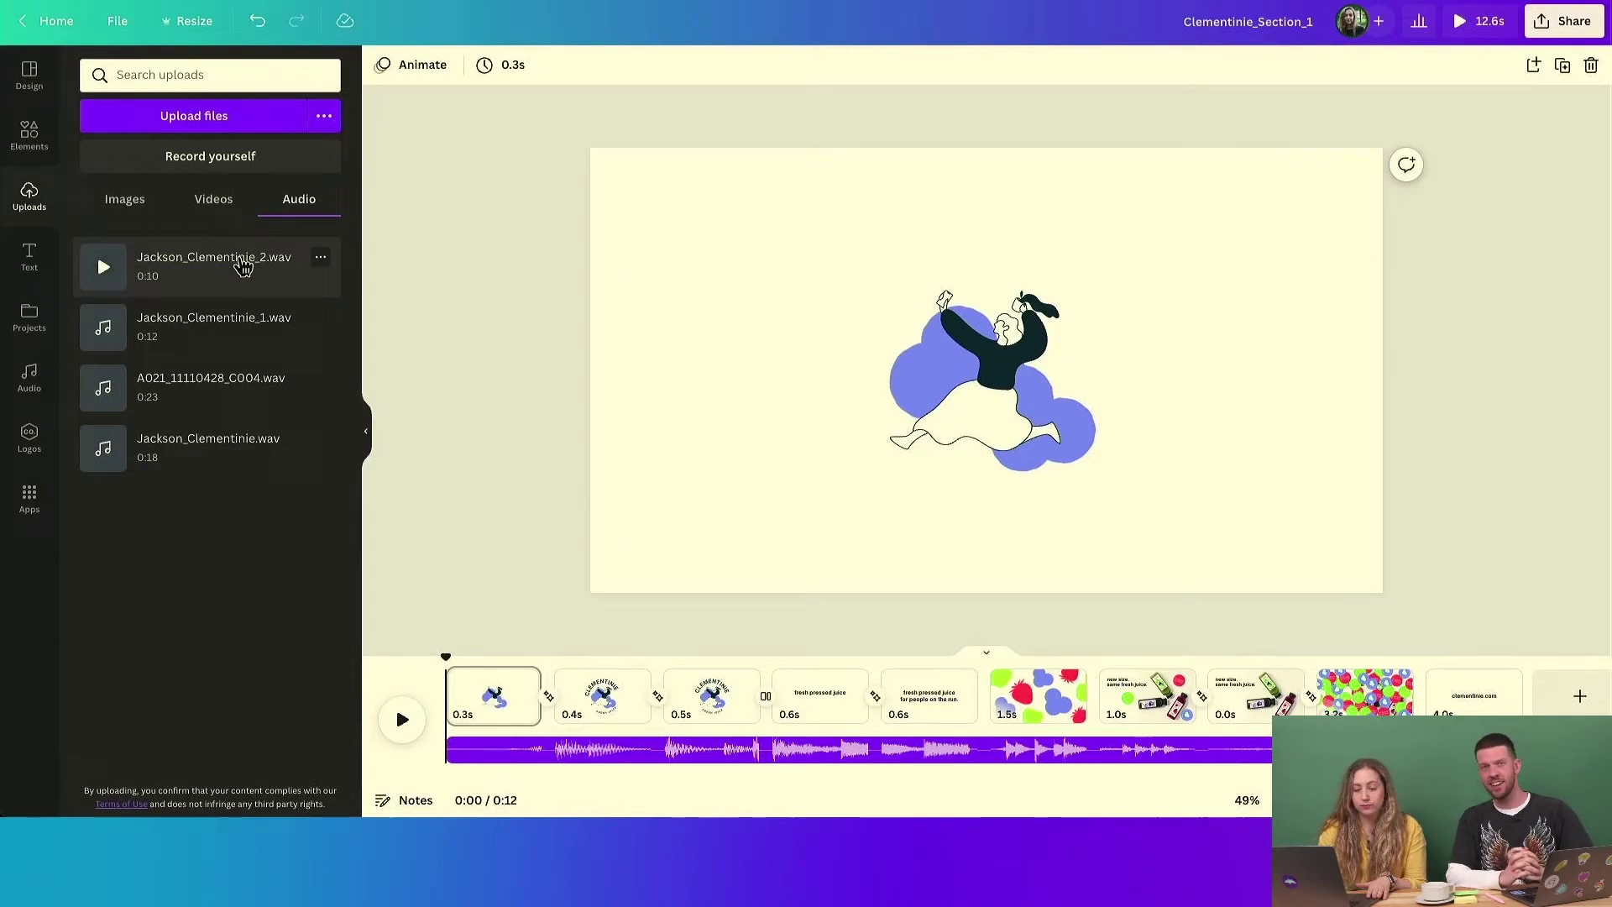
click(242, 265)
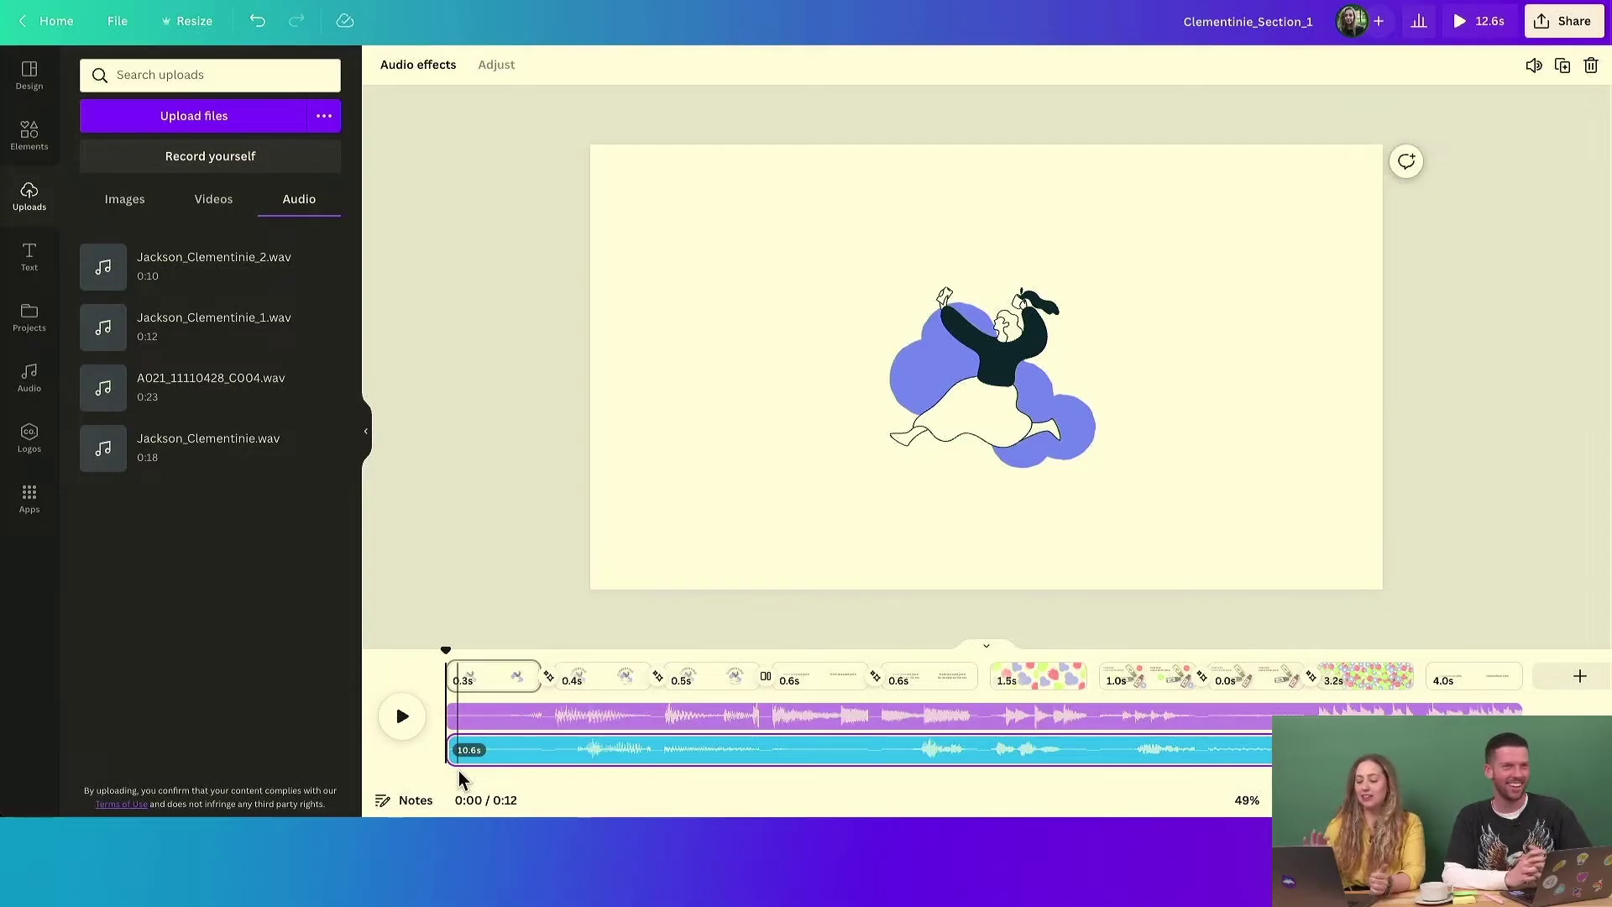
click(366, 431)
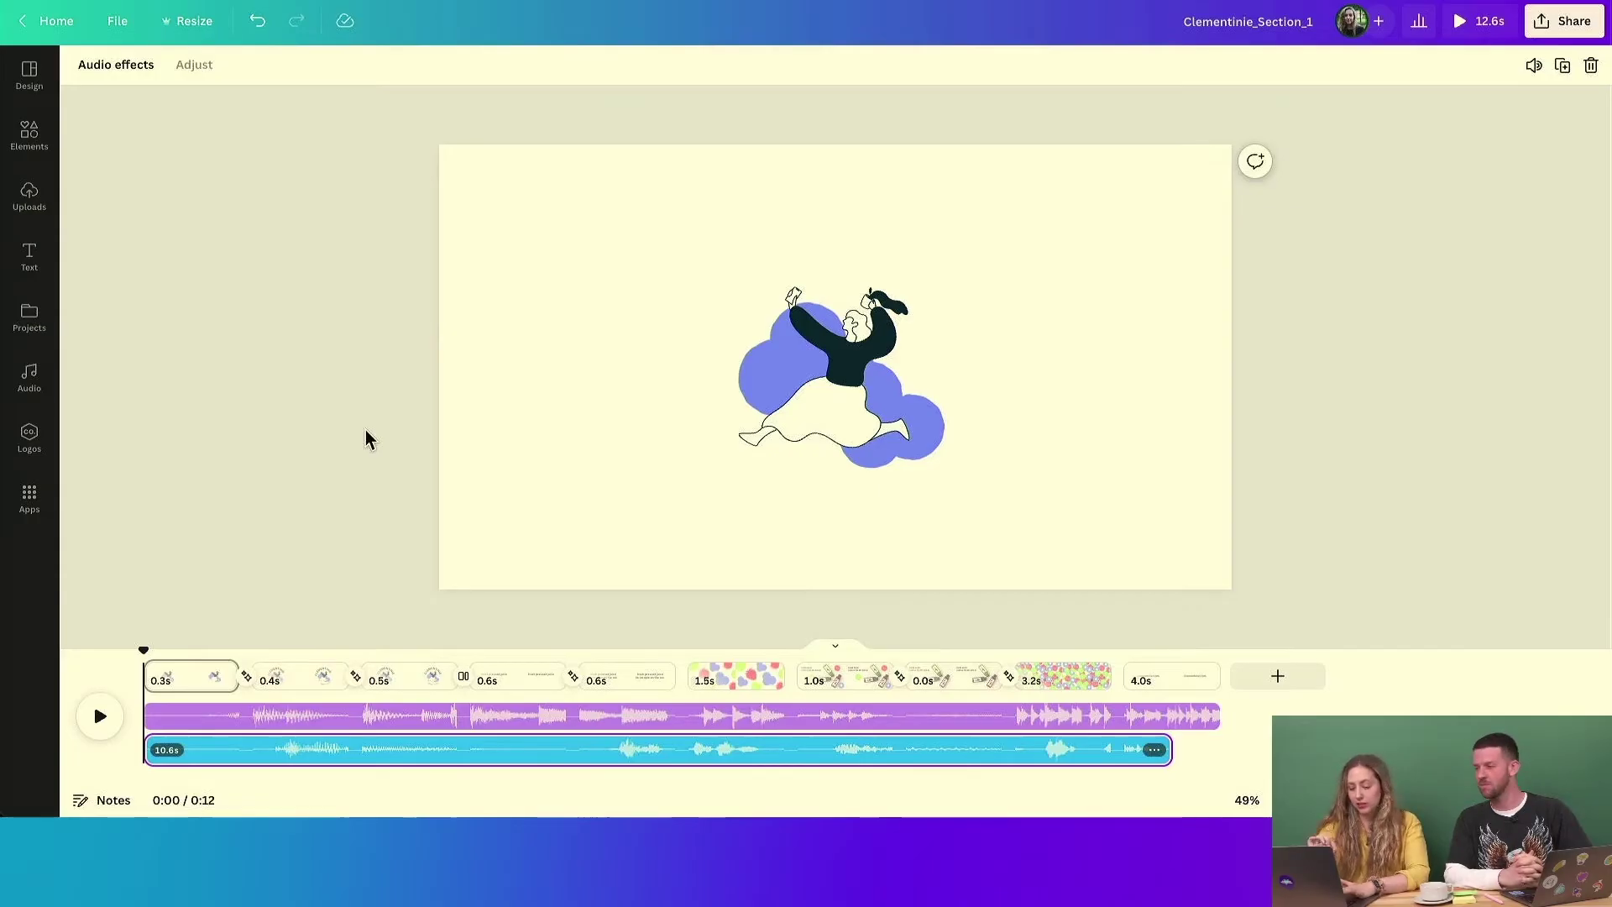
- Drag the Nothing Like Wine track's volume from 100 down to 0
right_click(376, 727)
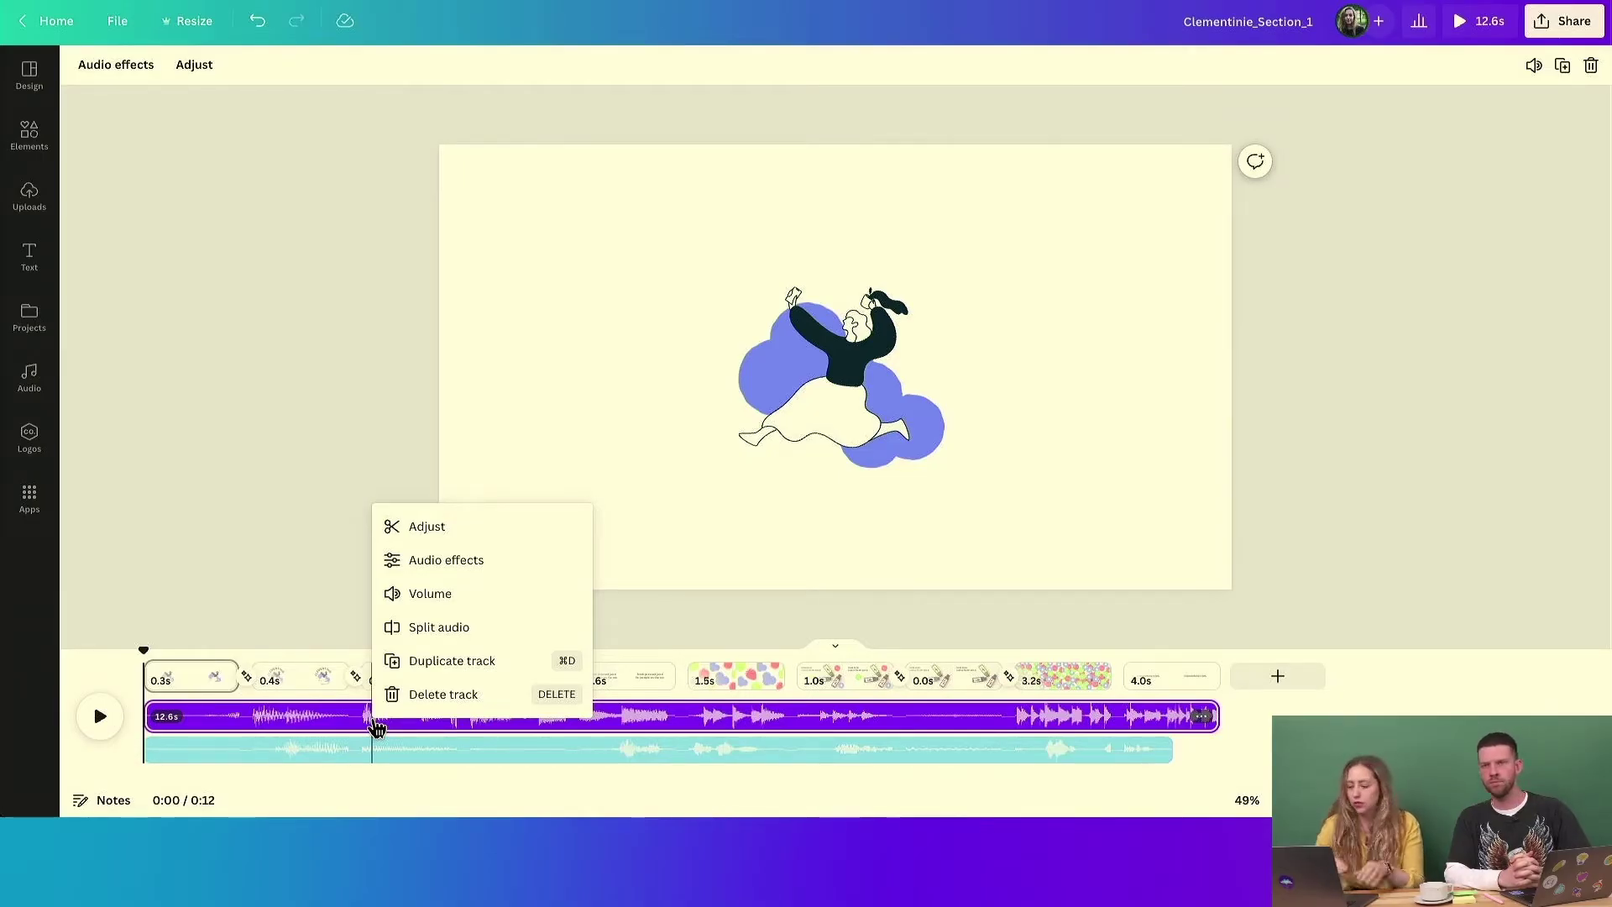
click(281, 721)
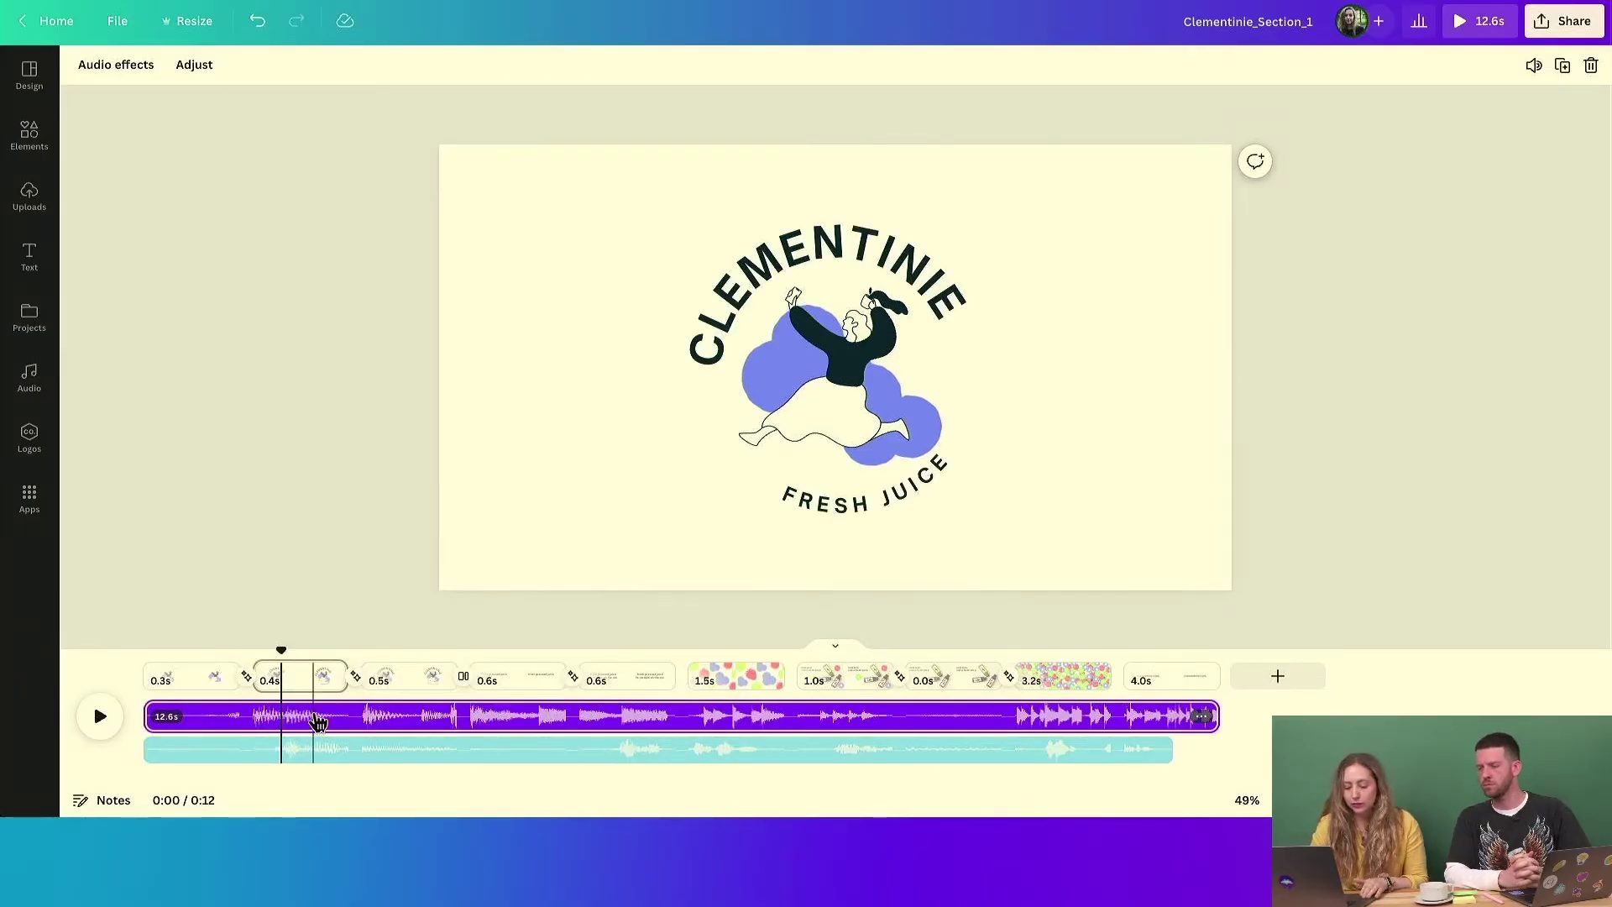
right_click(317, 722)
click(384, 600)
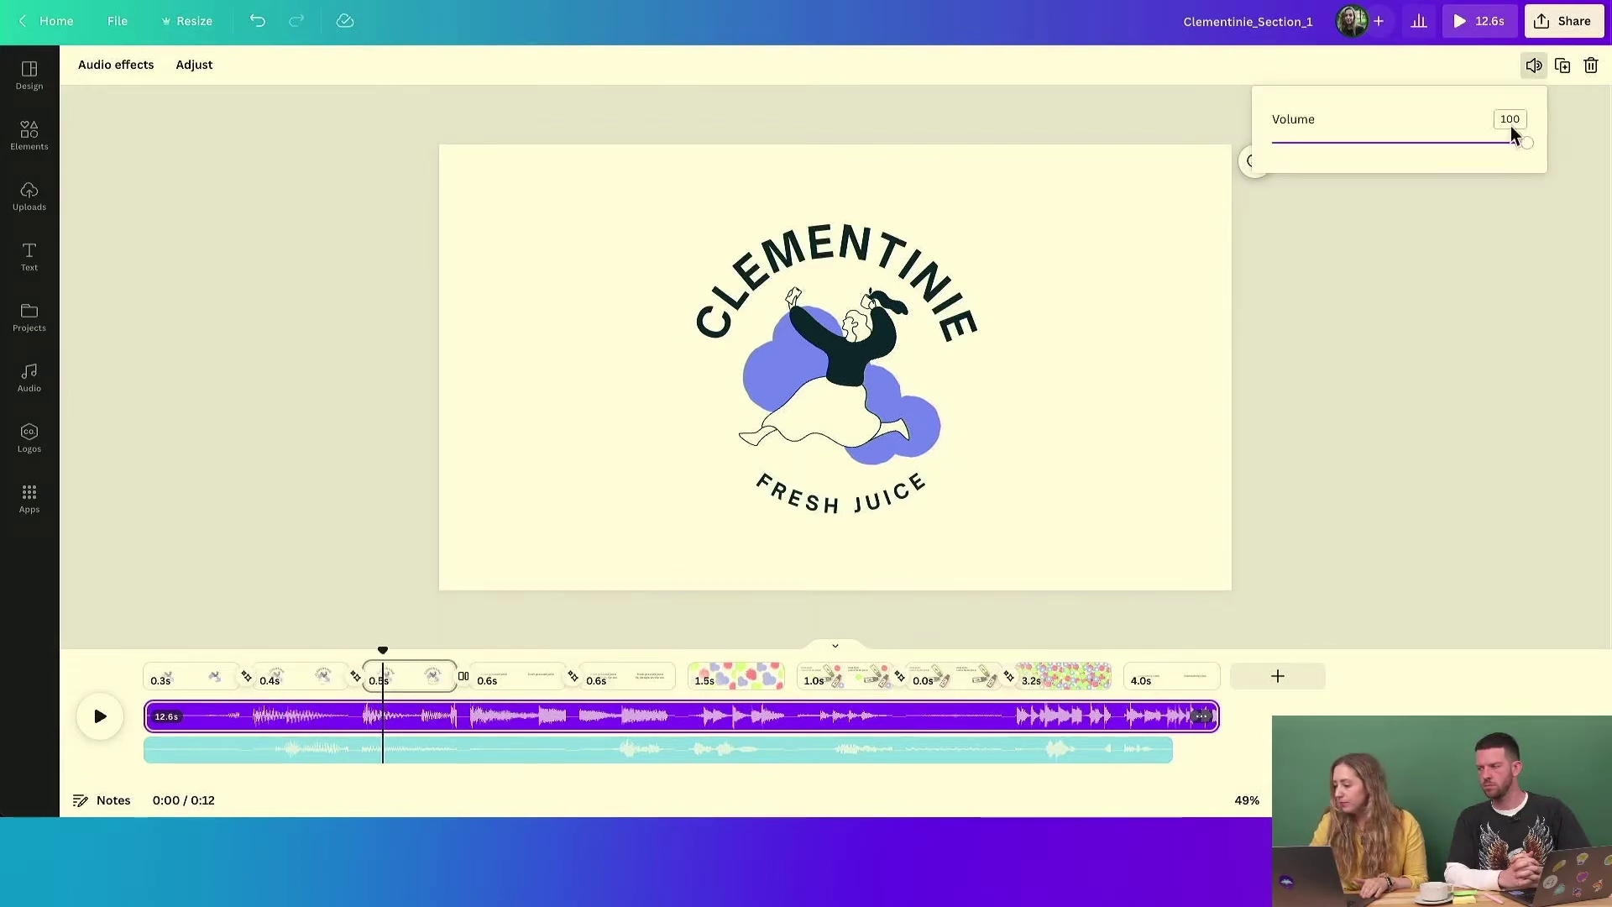
drag(1526, 145, 1178, 126)
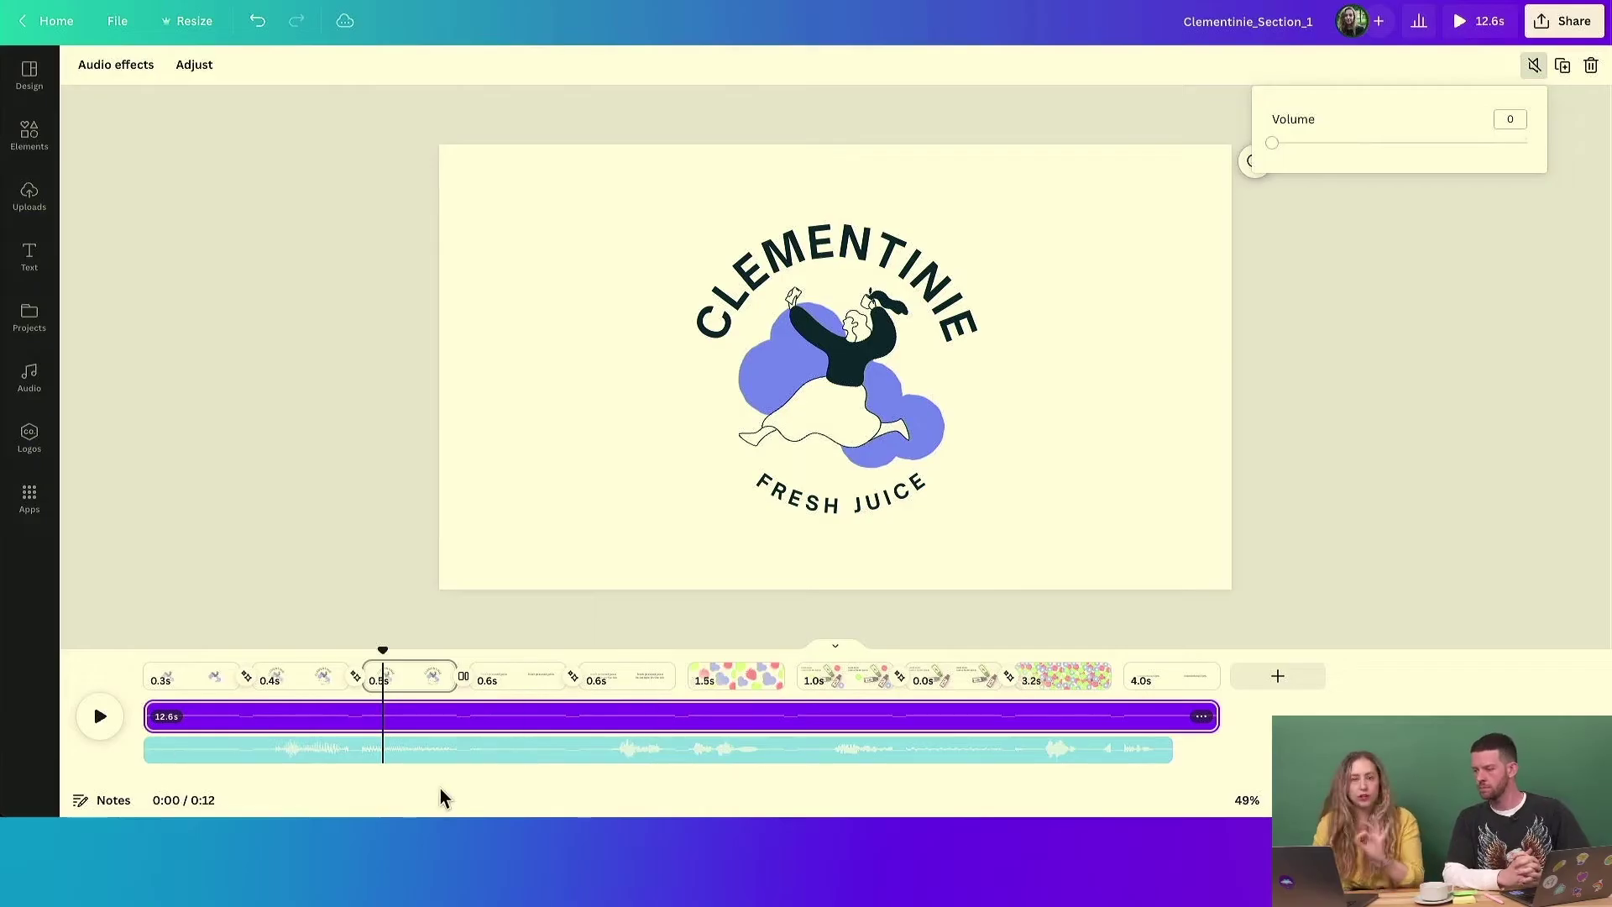
click(471, 733)
click(485, 720)
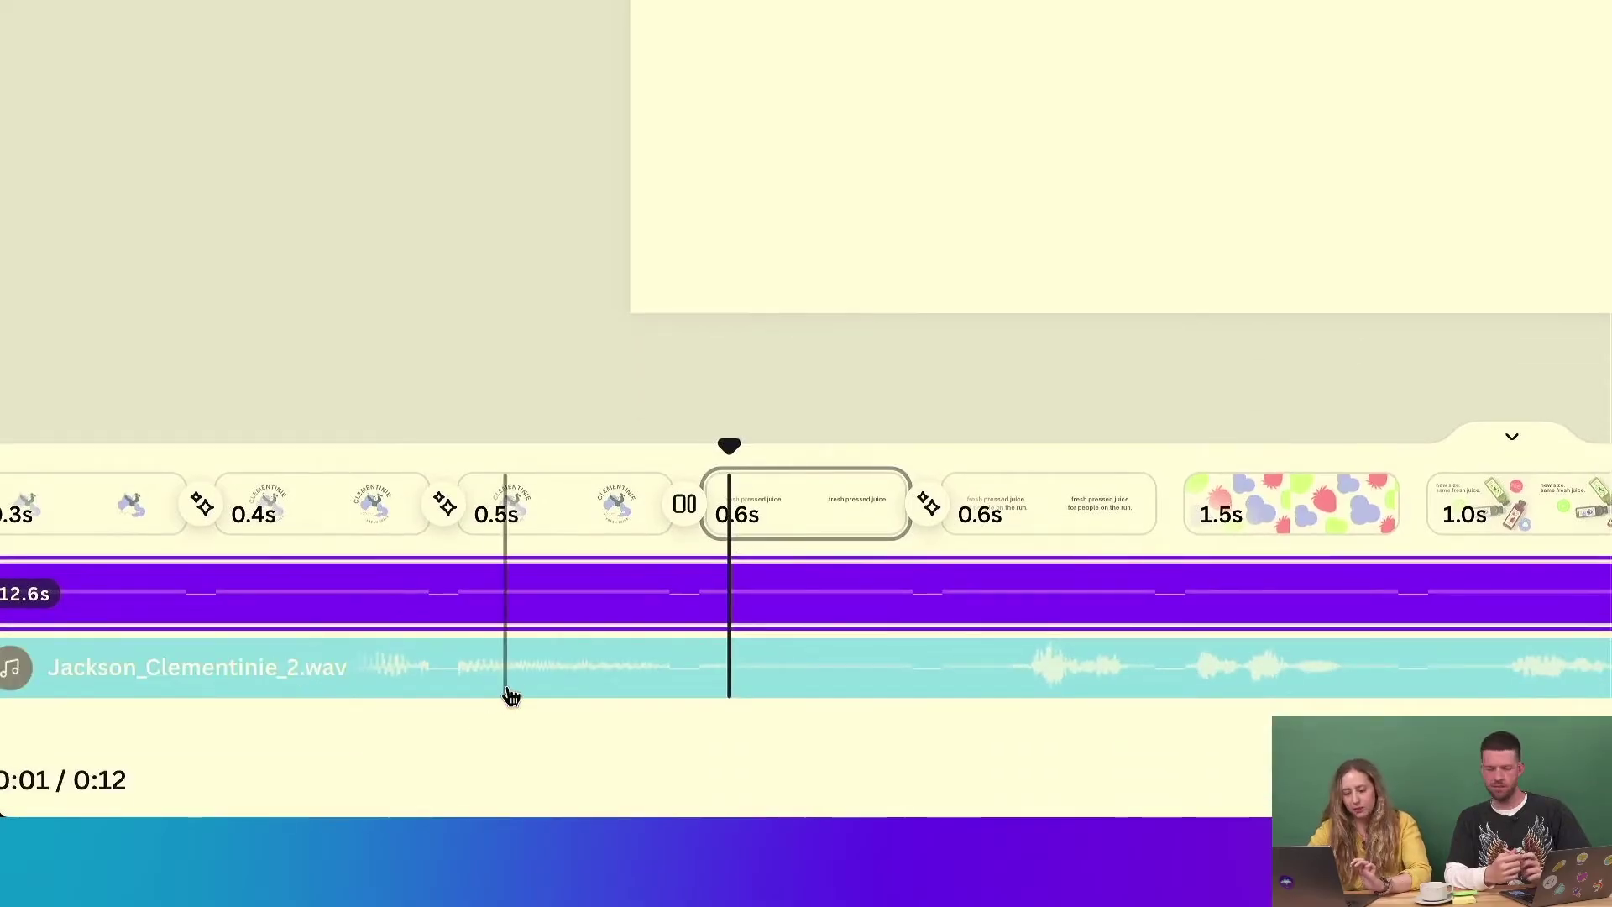
click(508, 694)
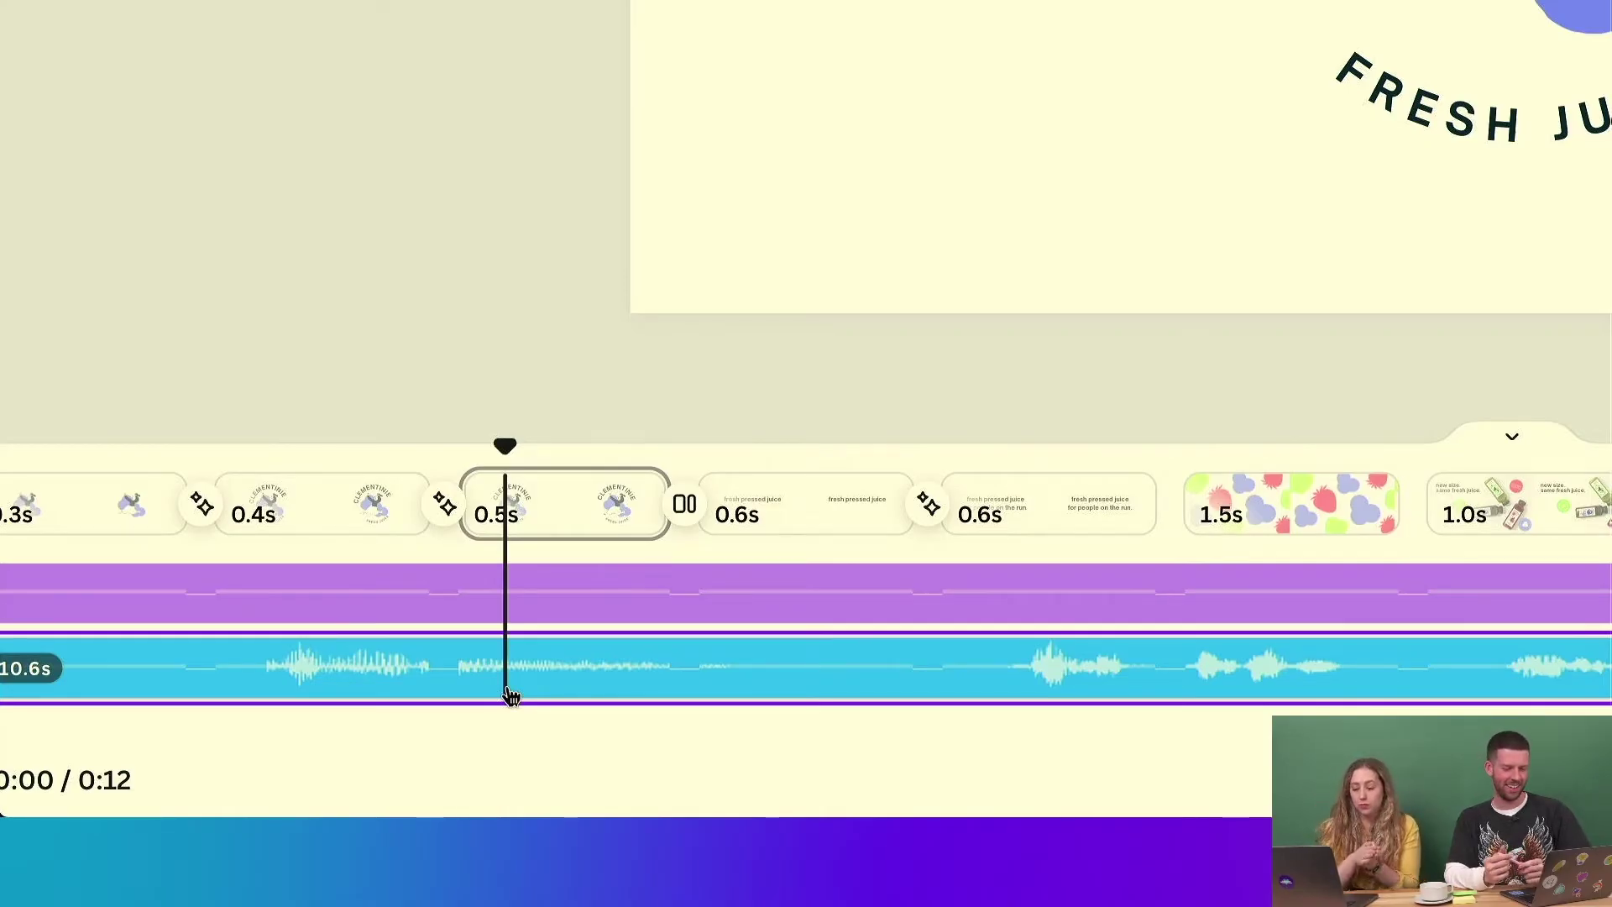
drag(505, 446, 897, 458)
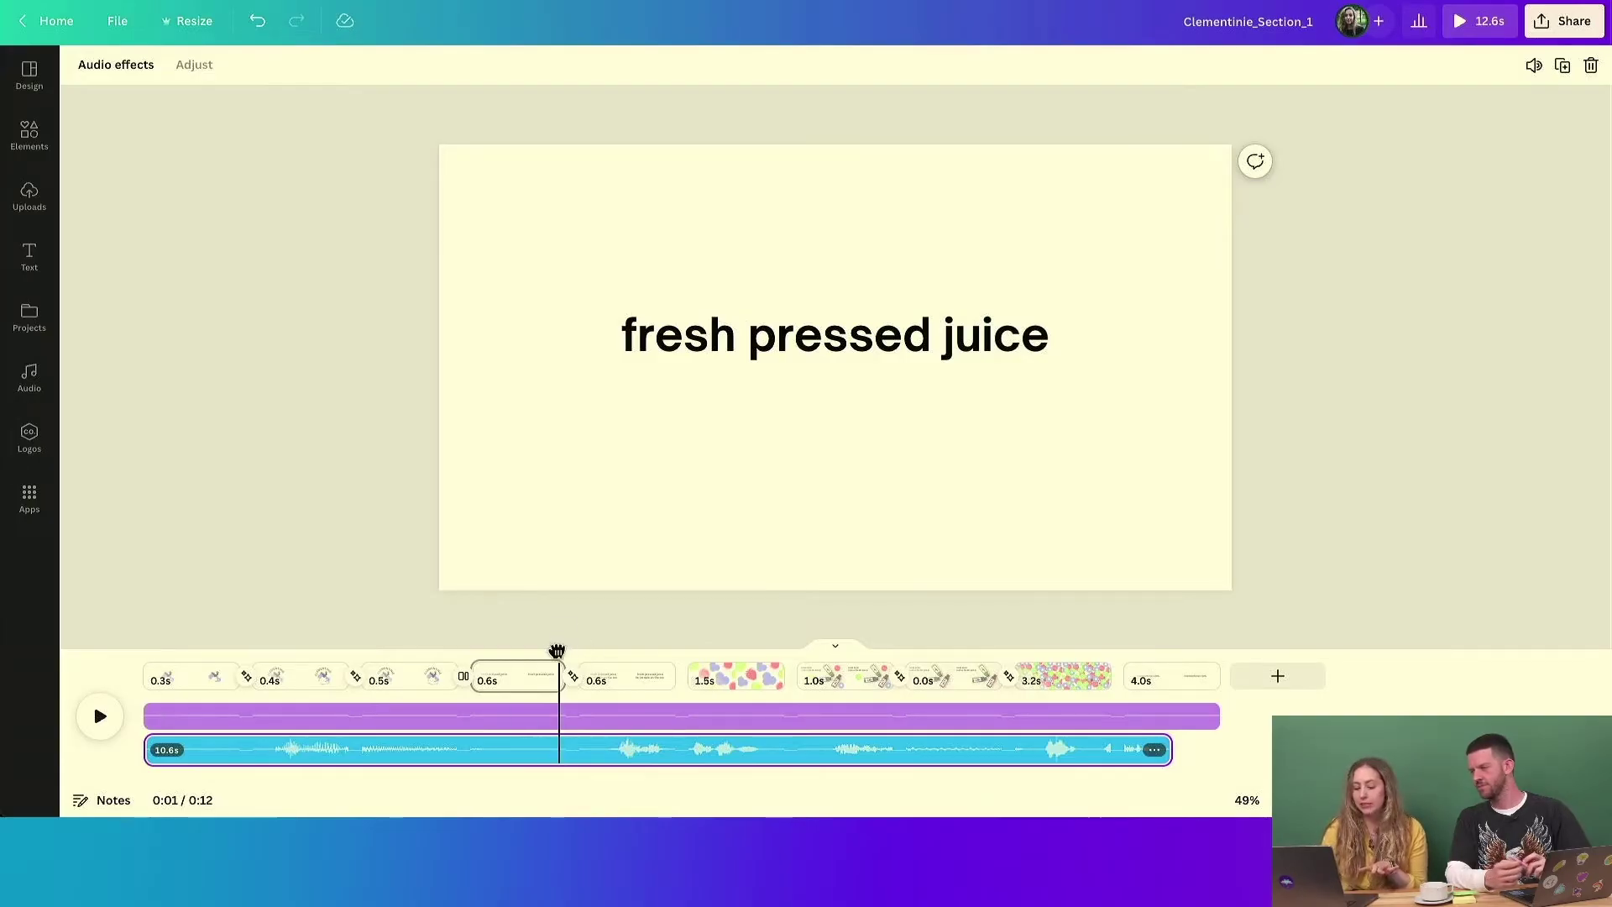
drag(558, 651, 139, 647)
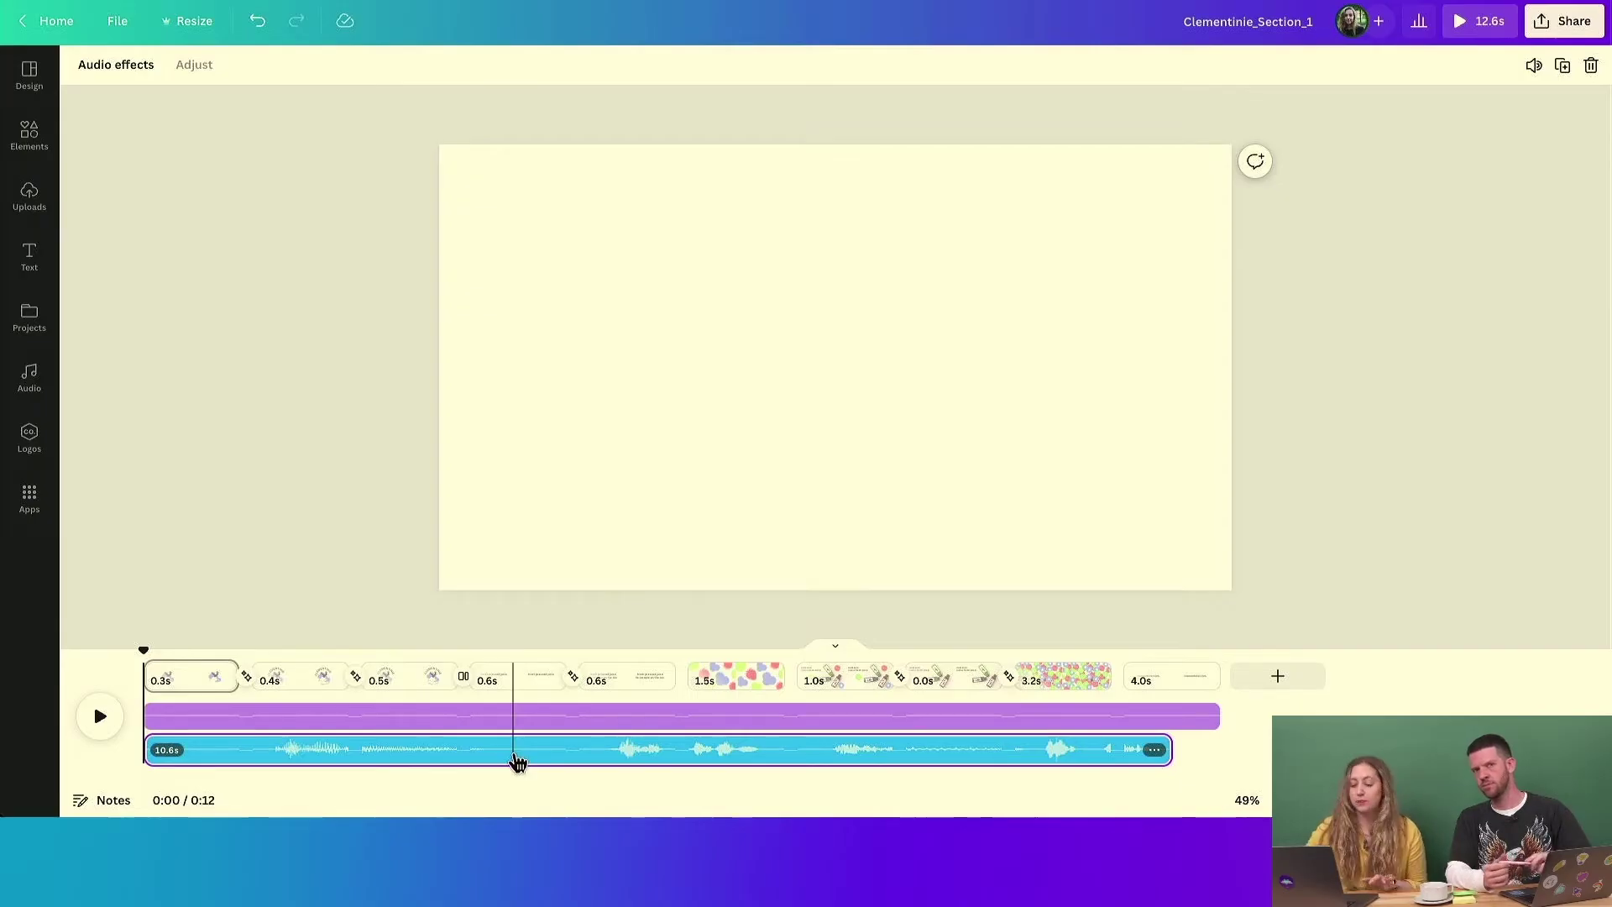
- Split the voiceover and trim the first part into a 1.2s clip that opens the video
right_click(507, 759)
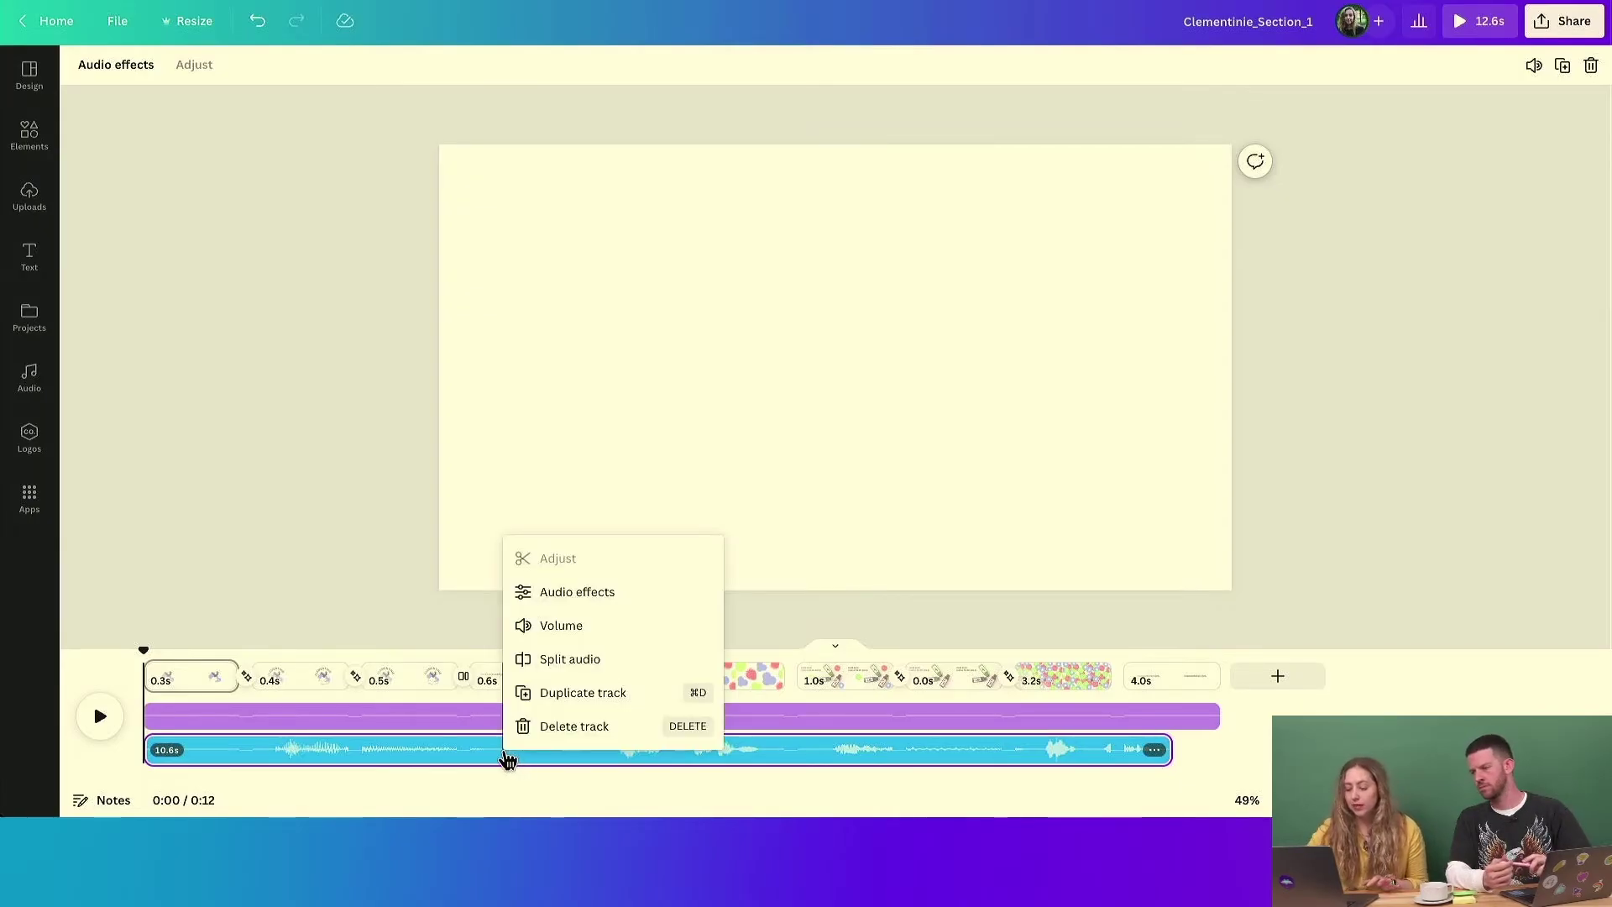
click(580, 658)
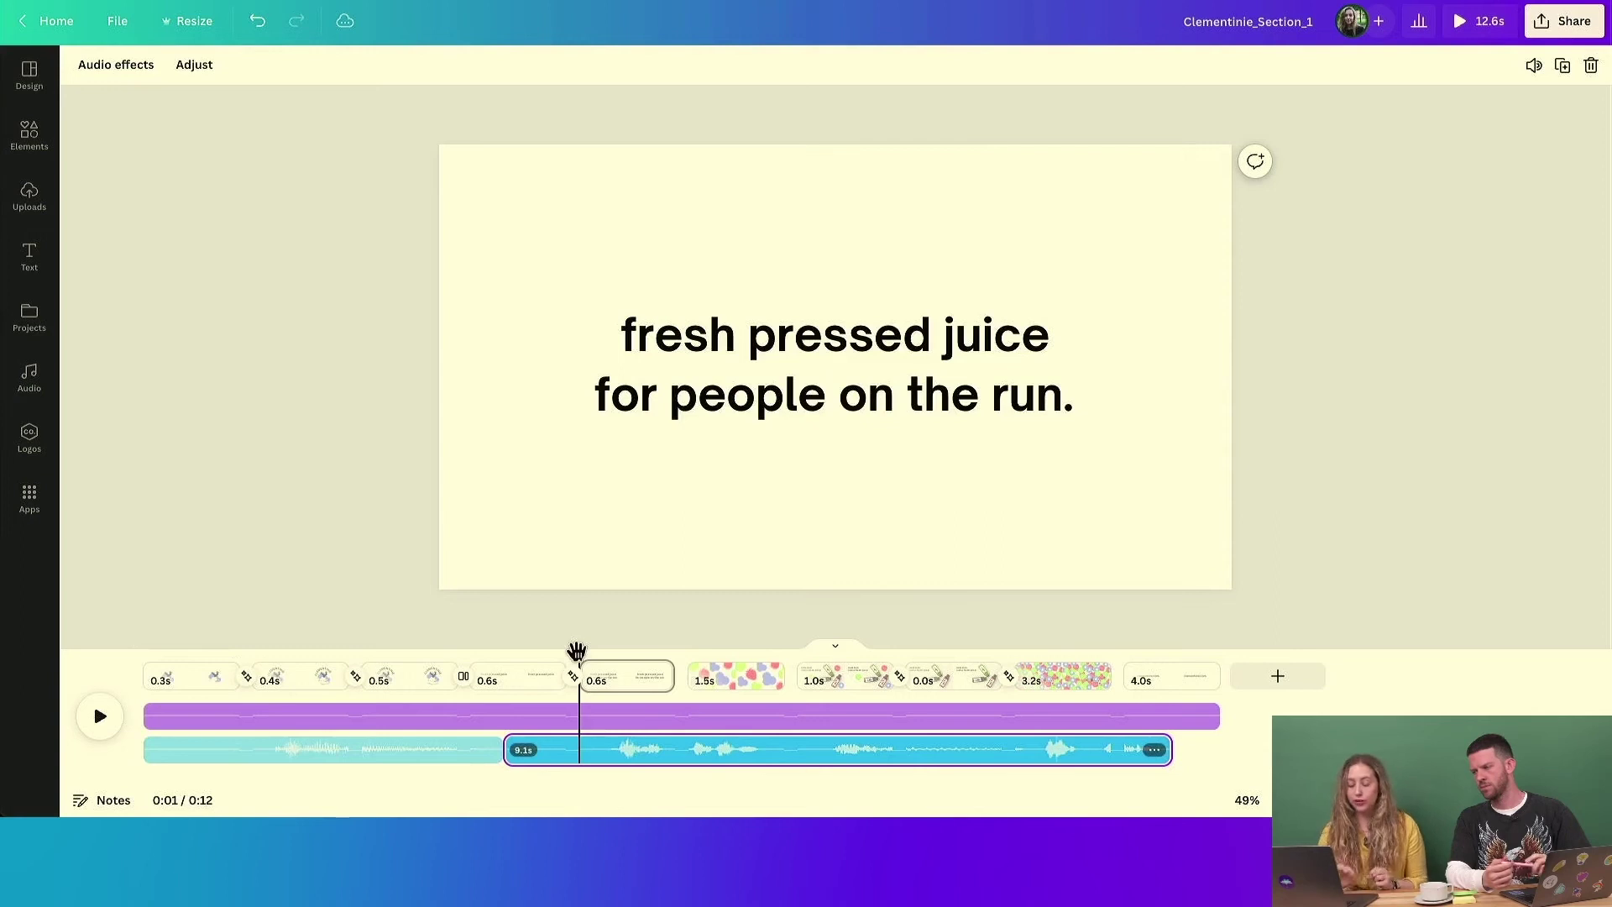
drag(576, 652, 290, 653)
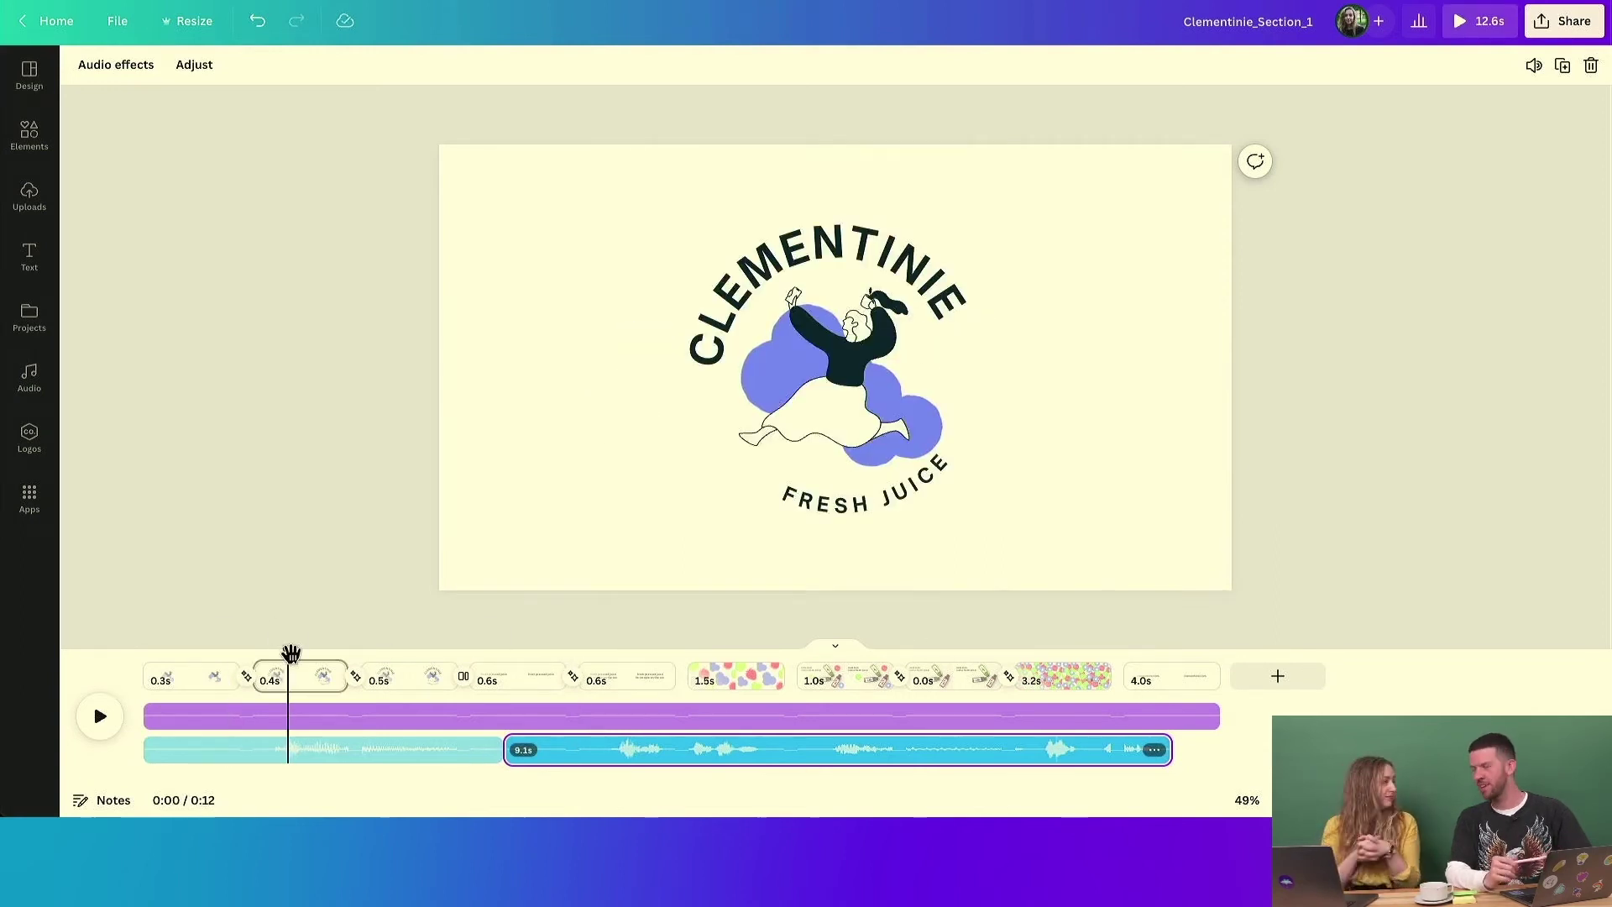
click(157, 749)
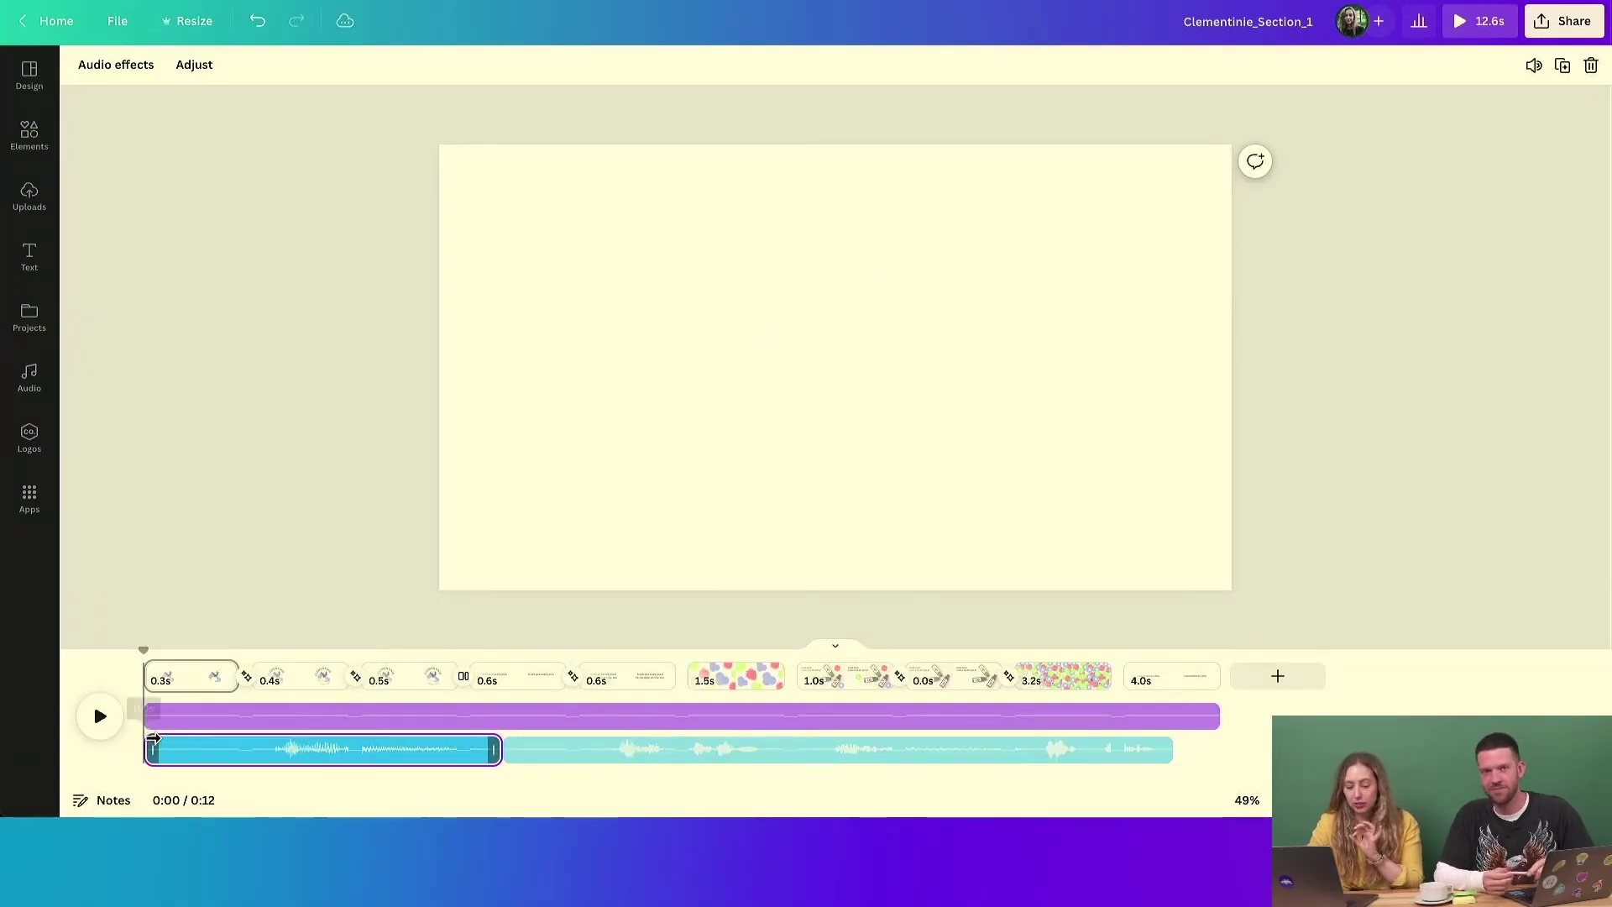
drag(150, 738, 217, 742)
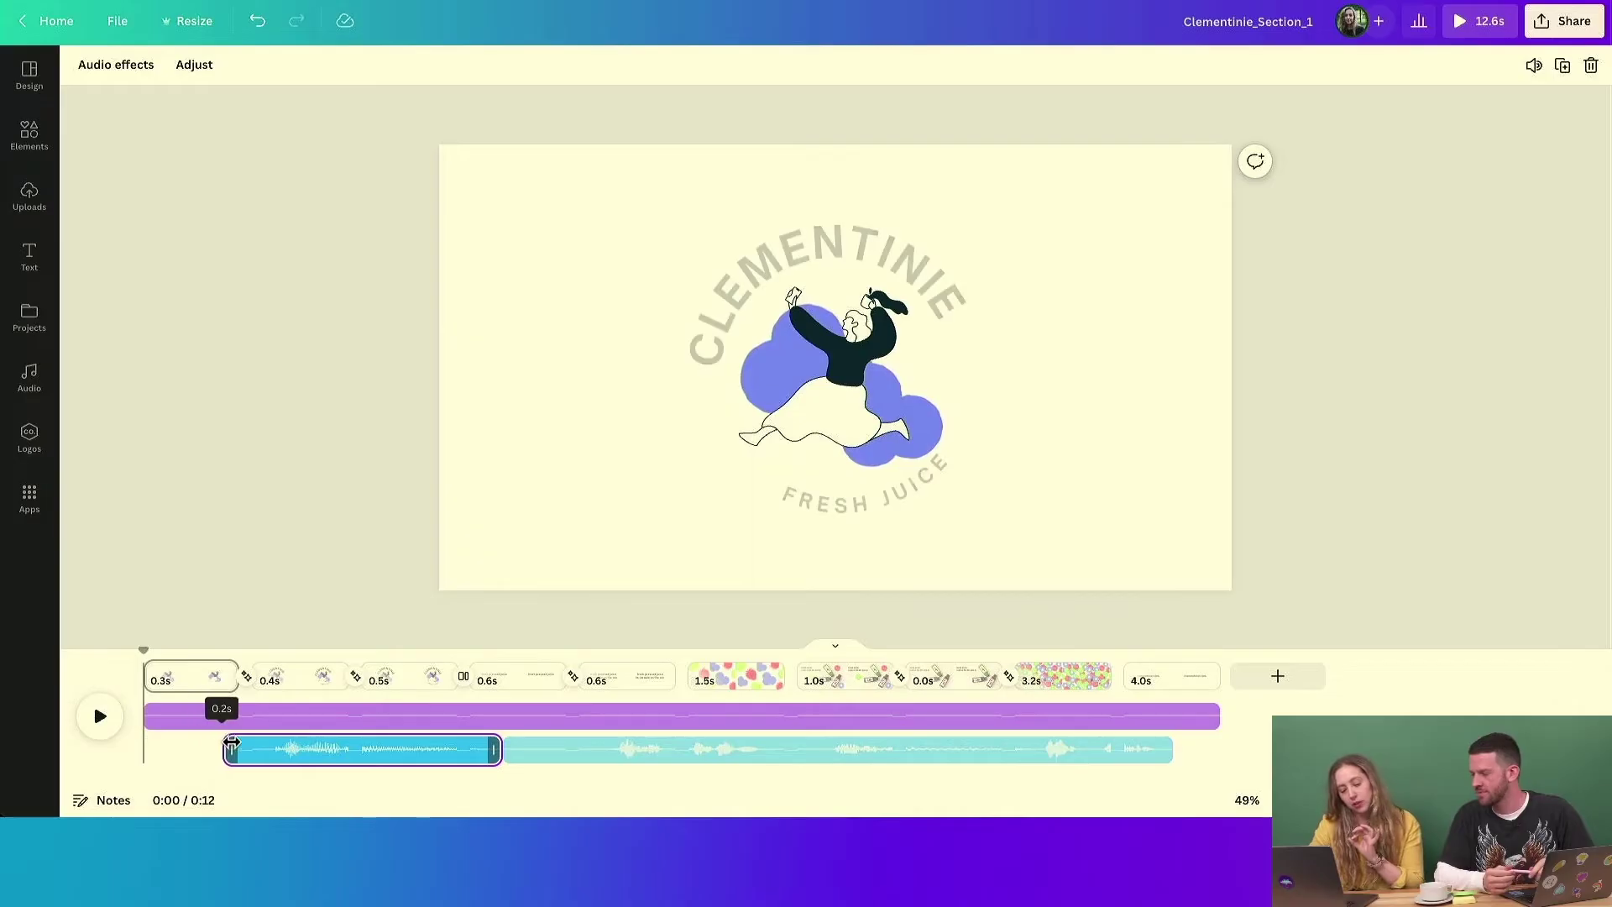
drag(339, 750, 298, 754)
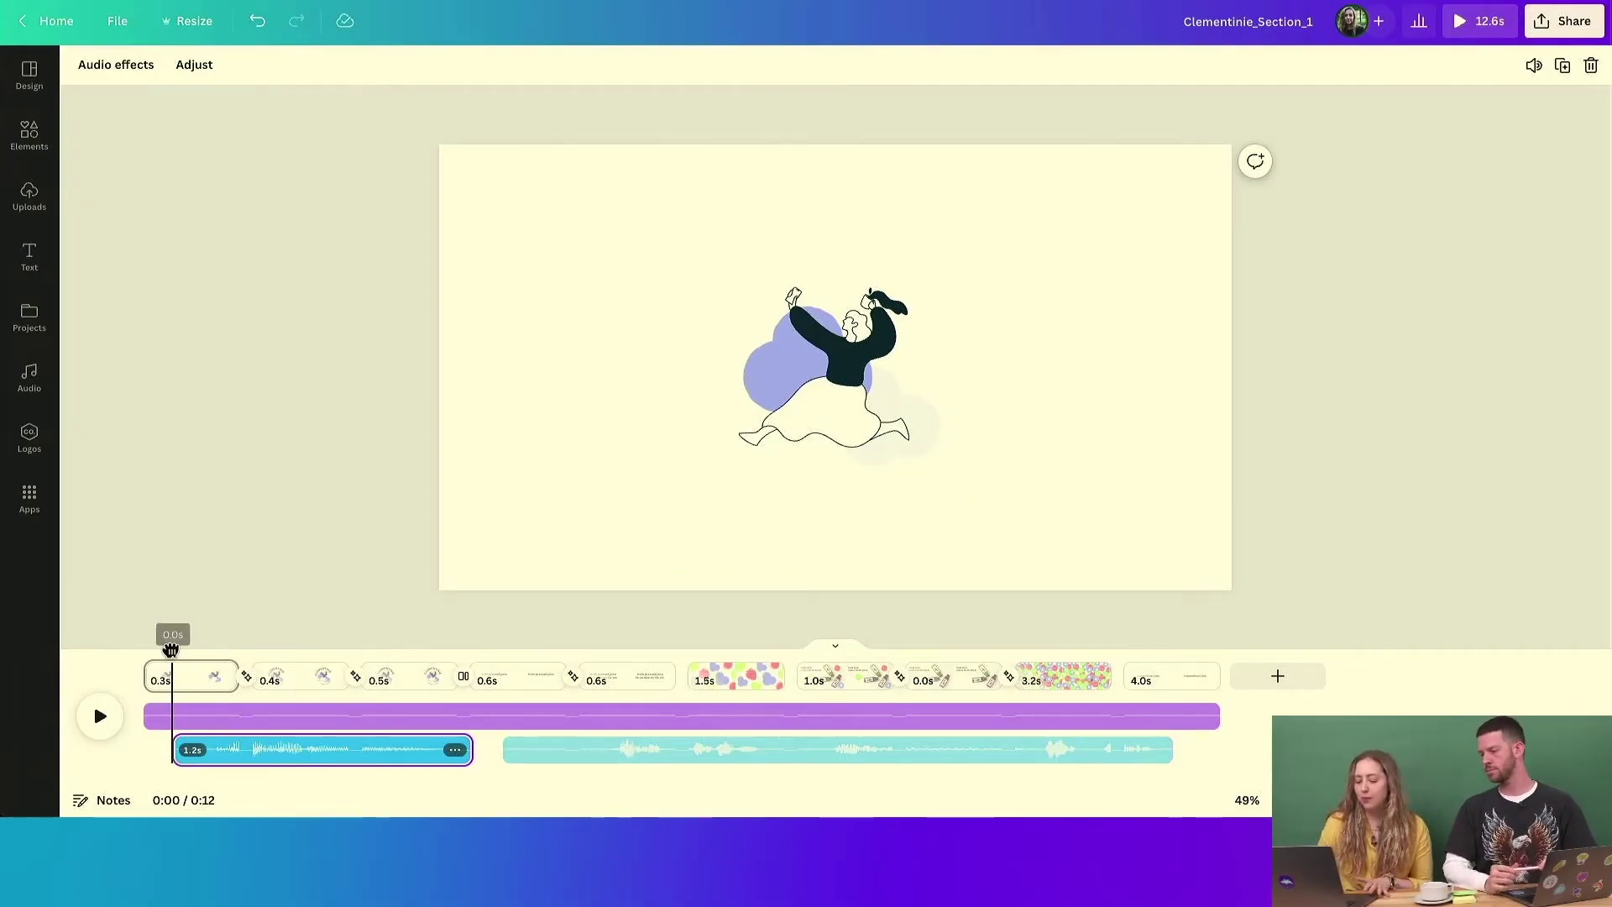
mouse_move(172, 651)
mouse_down()
mouse_move(303, 667)
mouse_move(160, 655)
mouse_up()
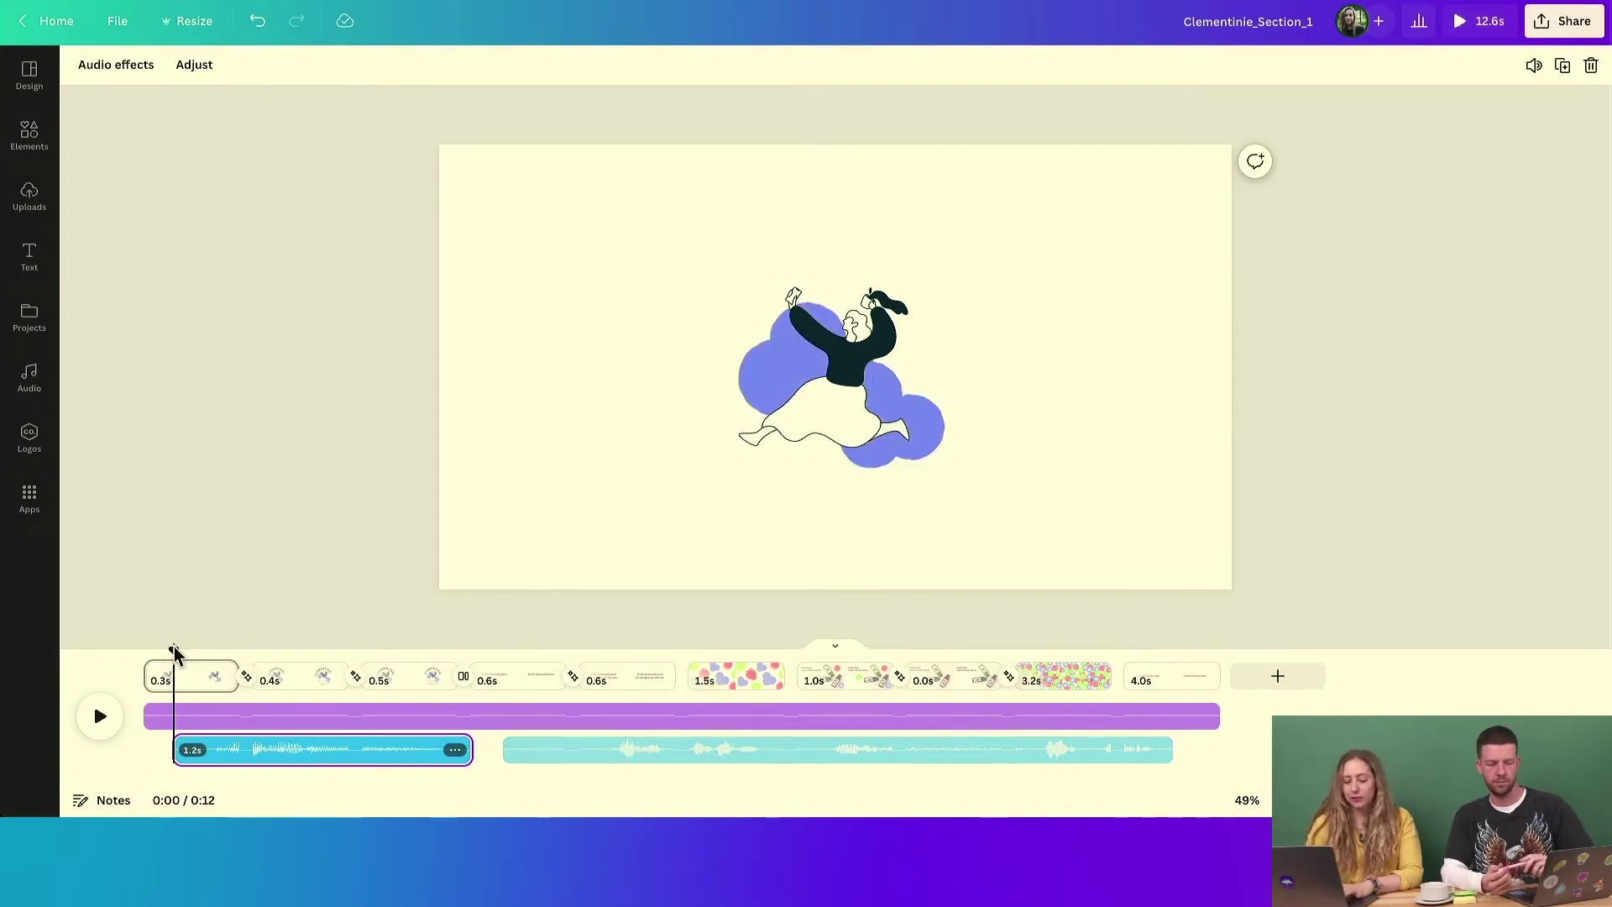
- Preview the opening, then trim the second voiceover clip to 8.7s and slide it earlier
click(173, 651)
key(space)
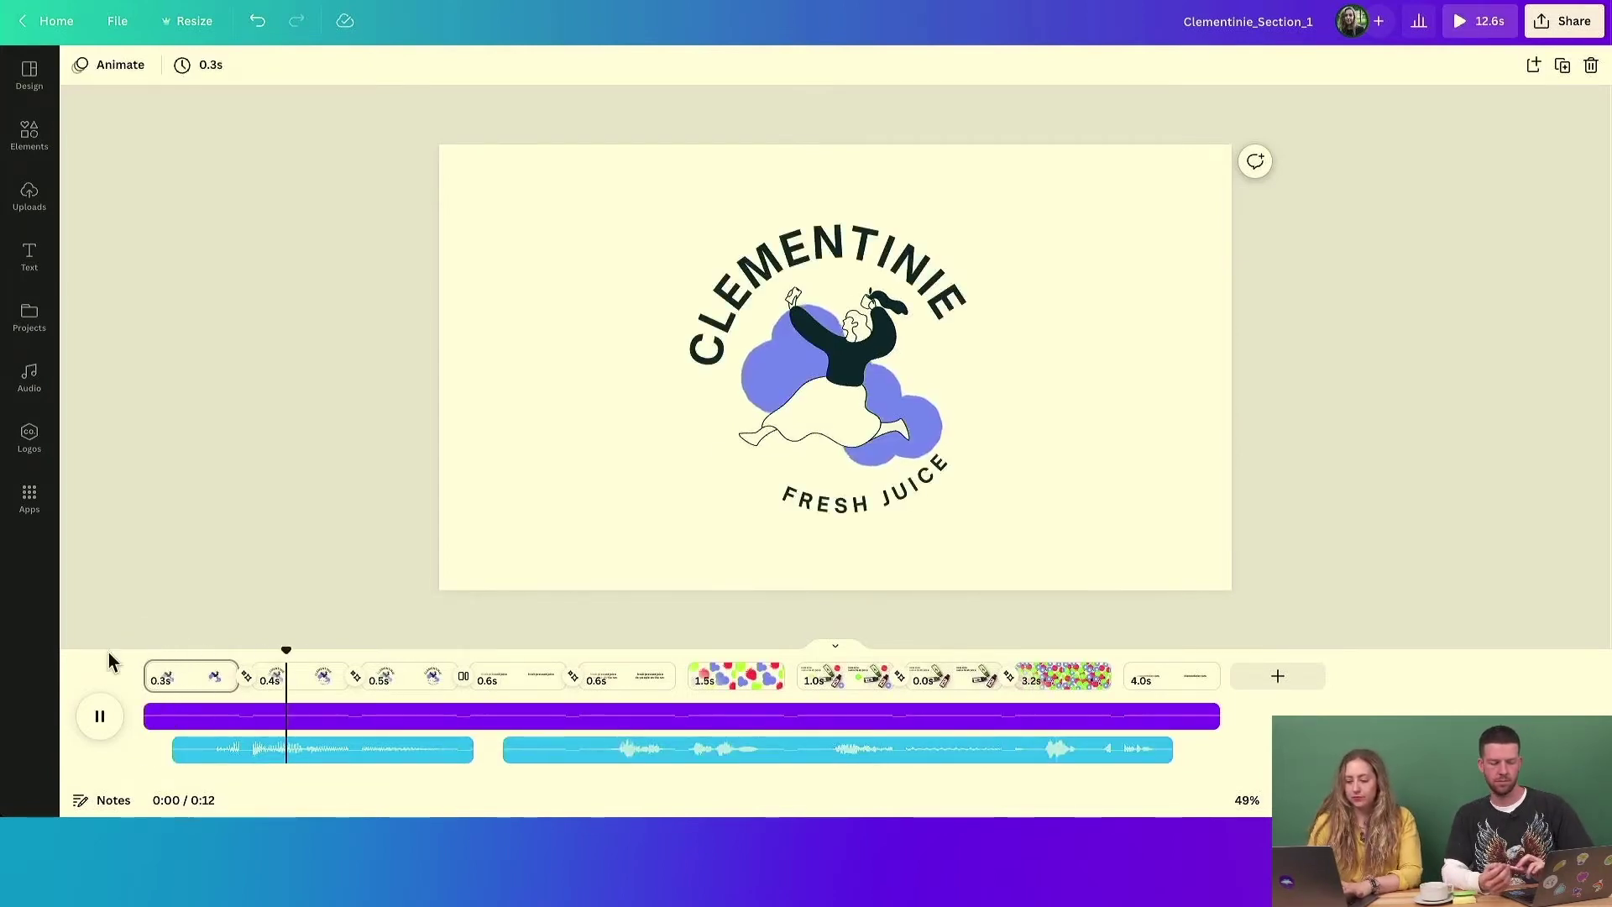
key(space)
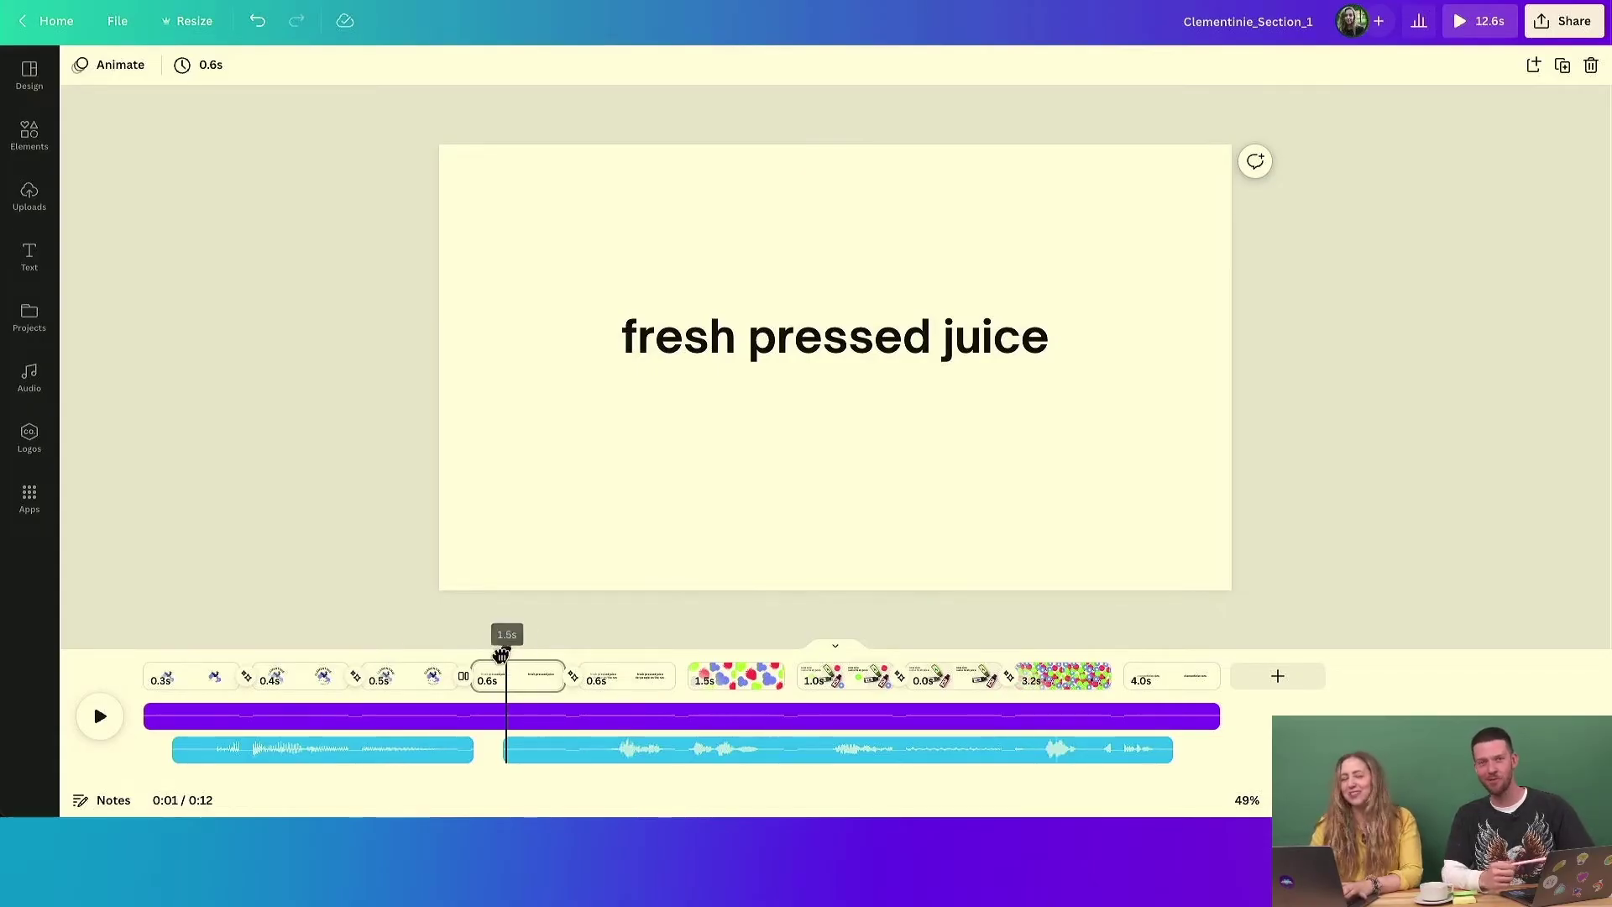
drag(501, 655, 598, 690)
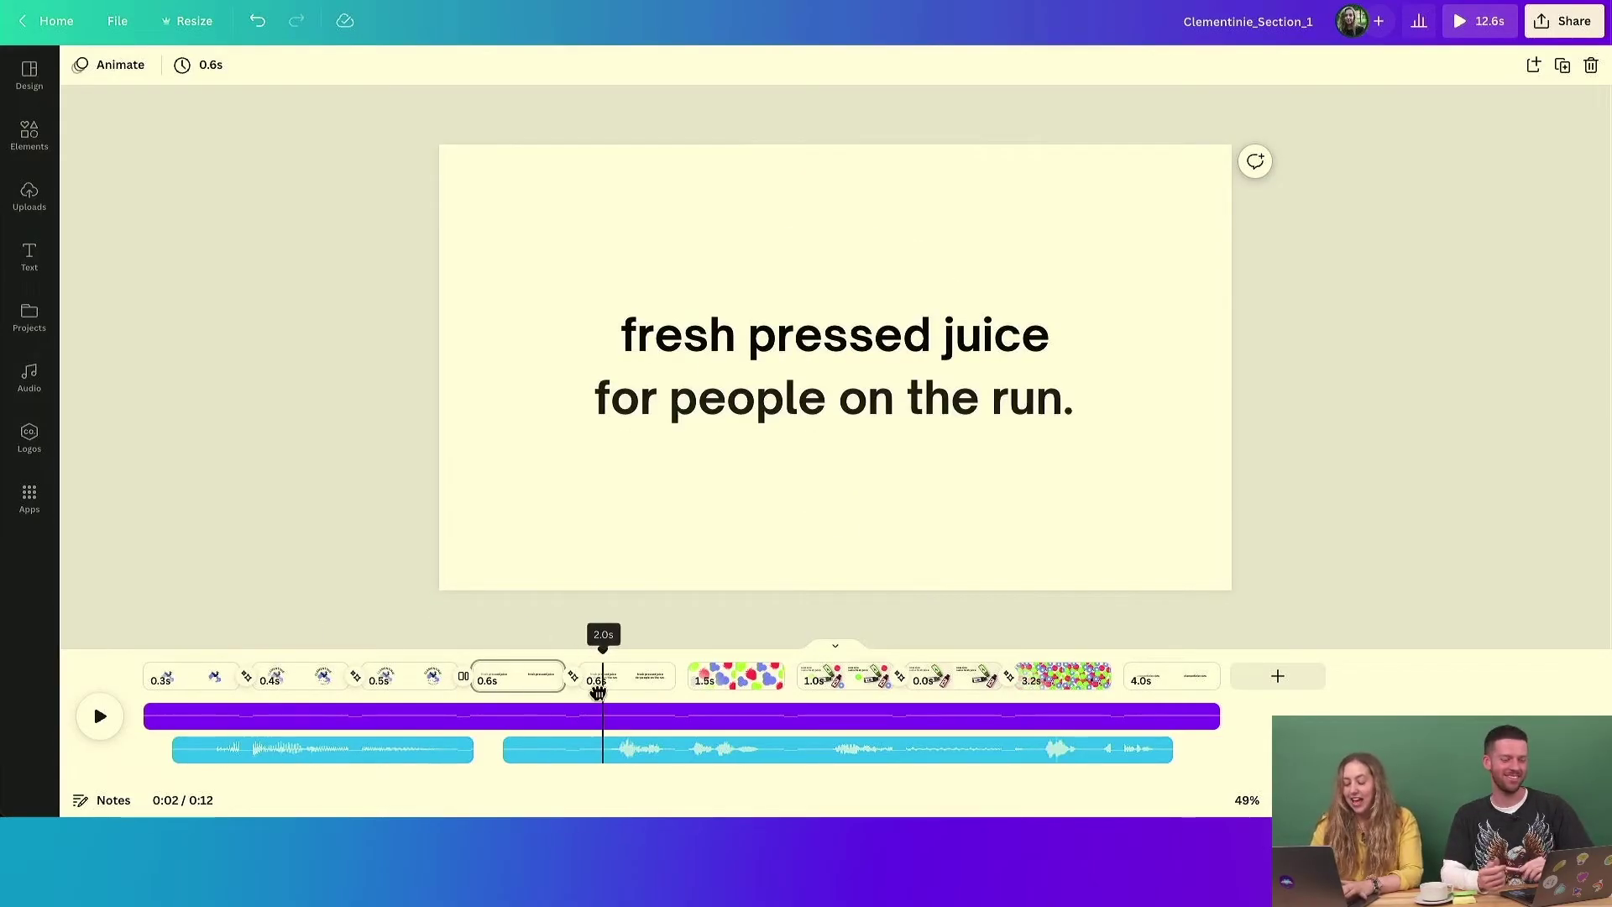
drag(510, 748, 581, 748)
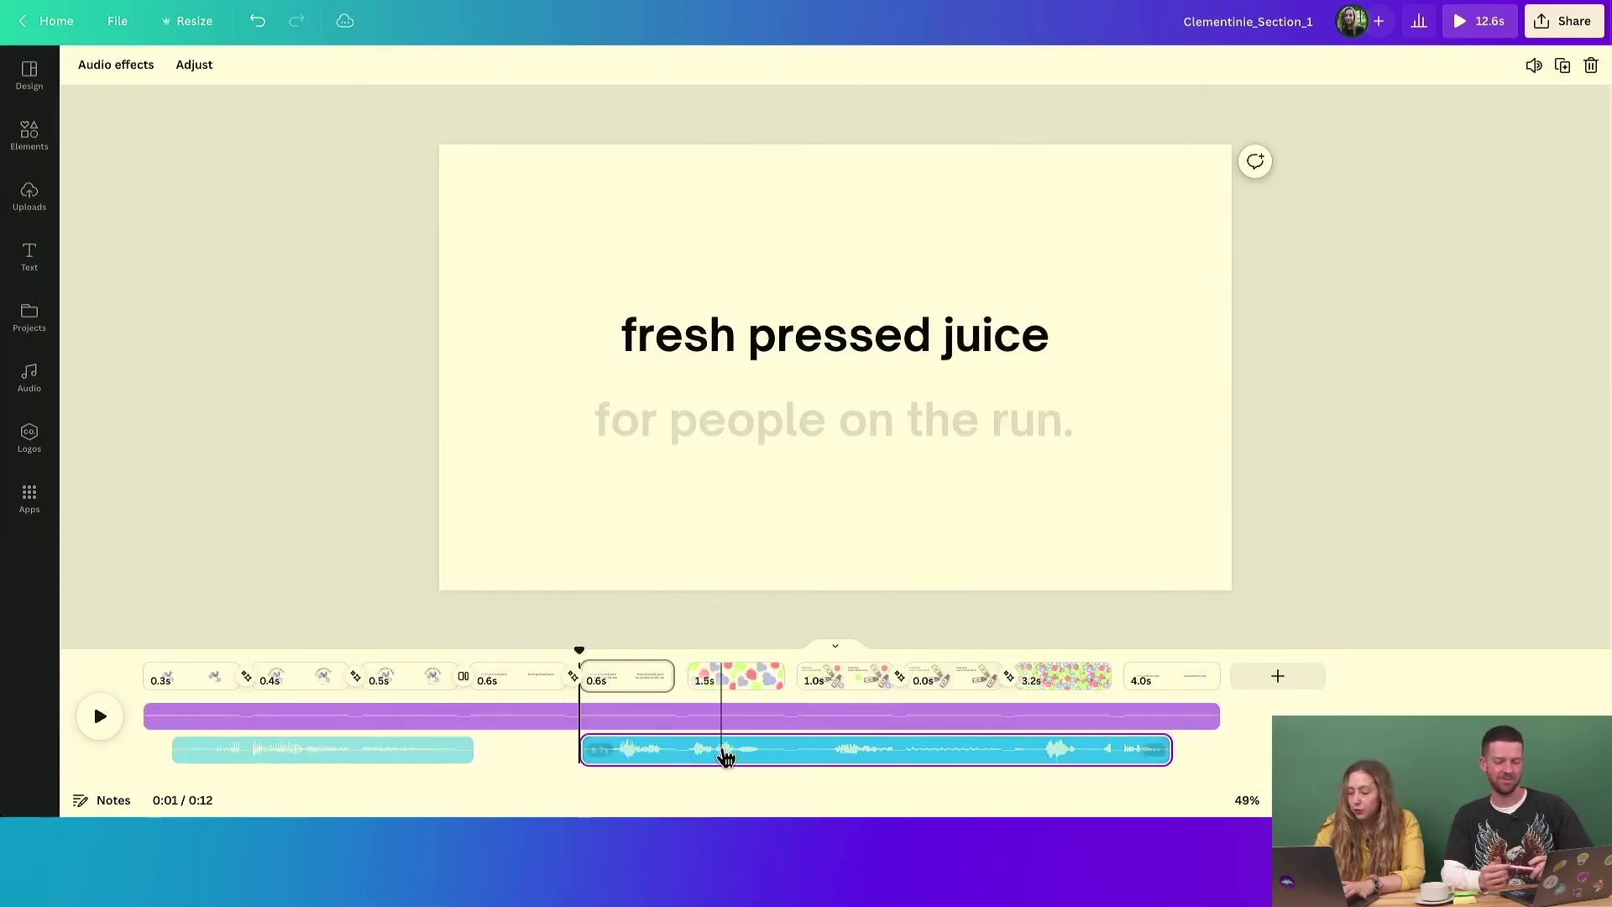
drag(724, 755, 683, 757)
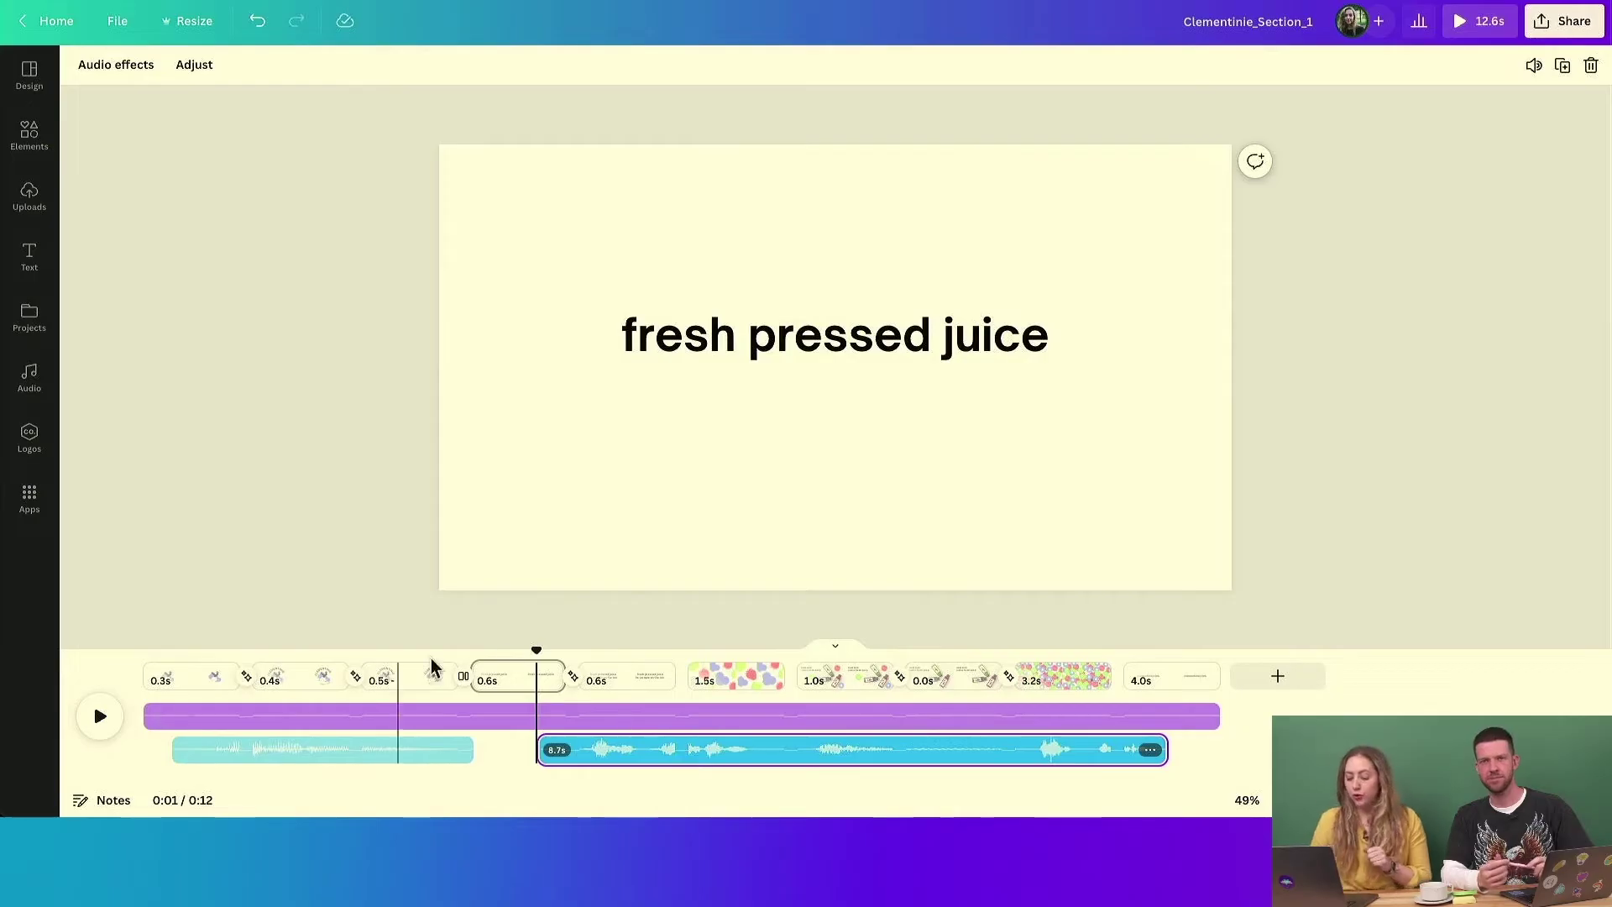
drag(537, 651, 144, 651)
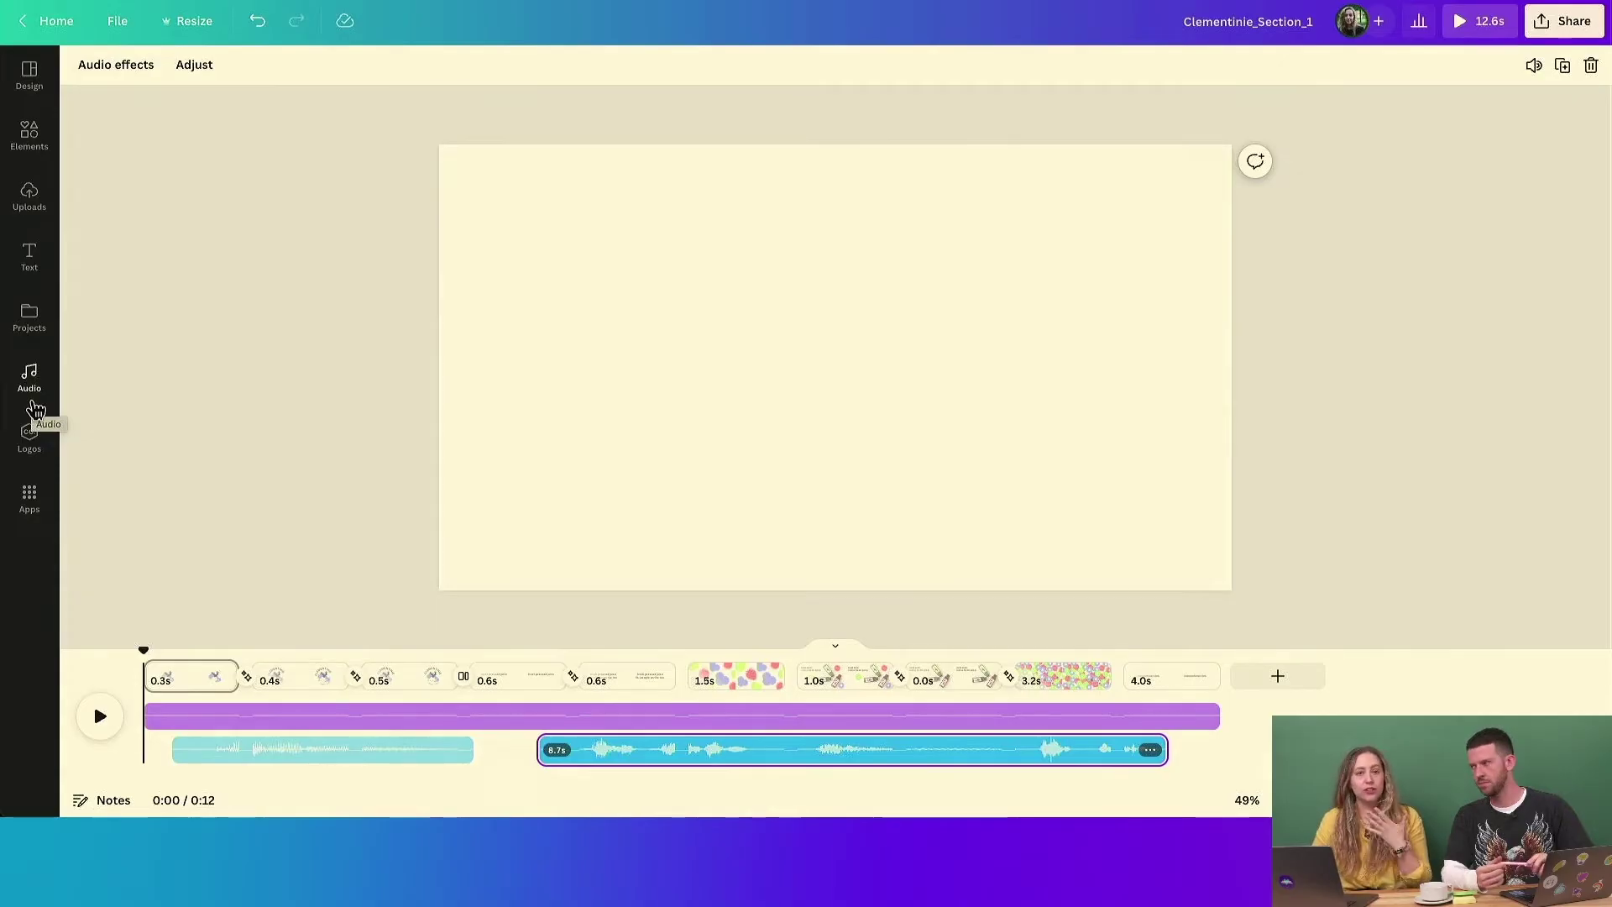
- Reopen the Audio library, clear the 'fun' search, and tick the Effects filter
drag(144, 649, 859, 618)
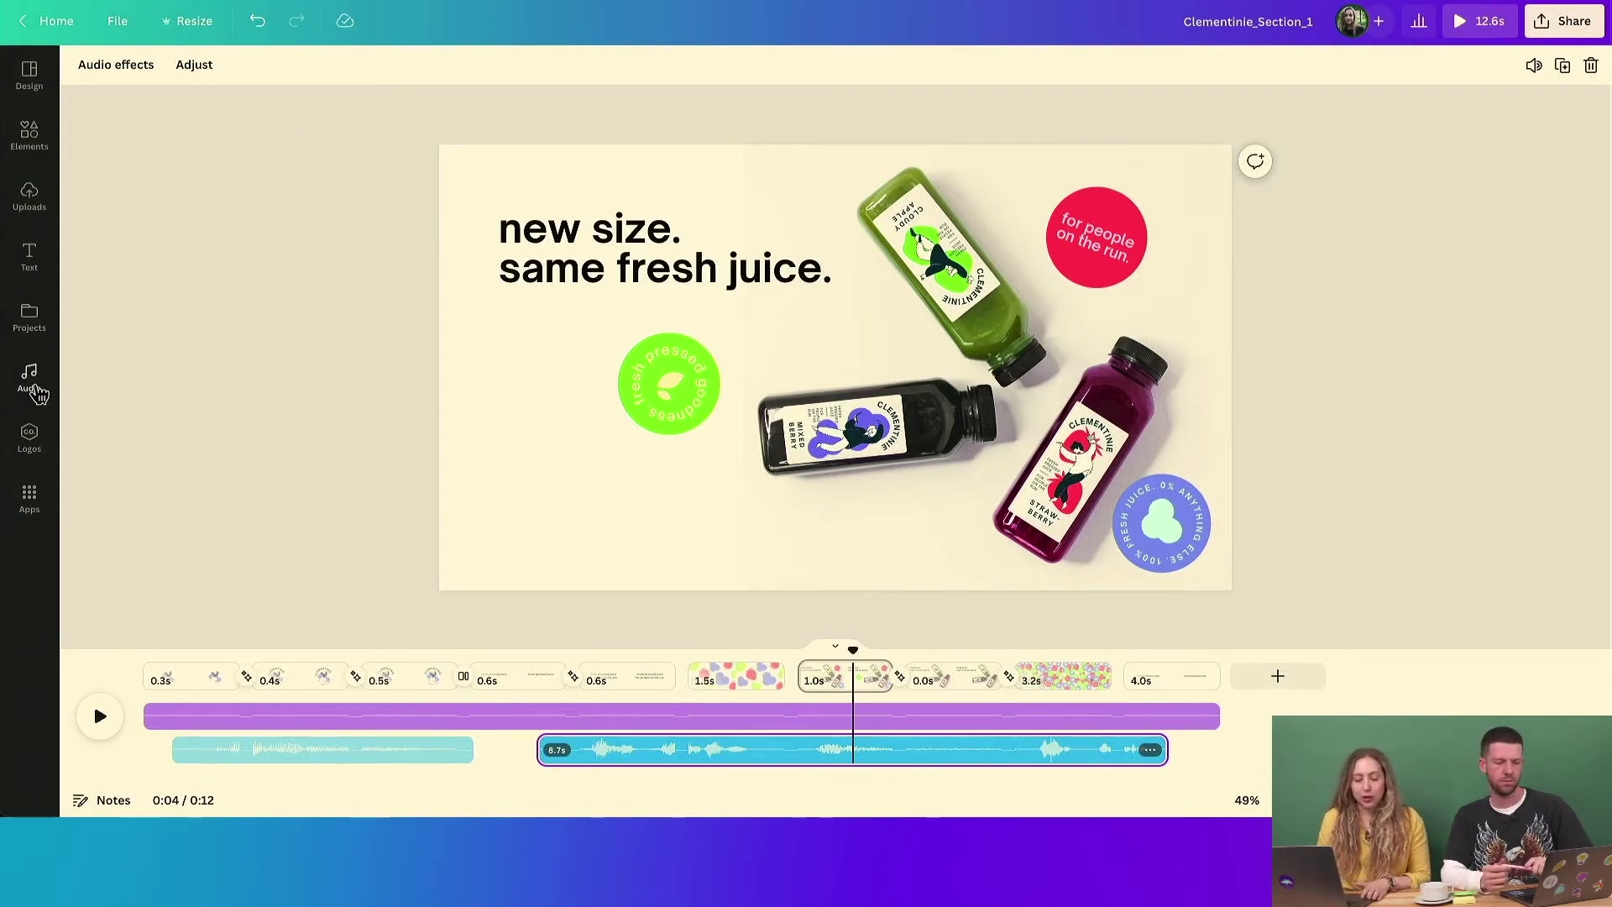
click(34, 382)
click(293, 75)
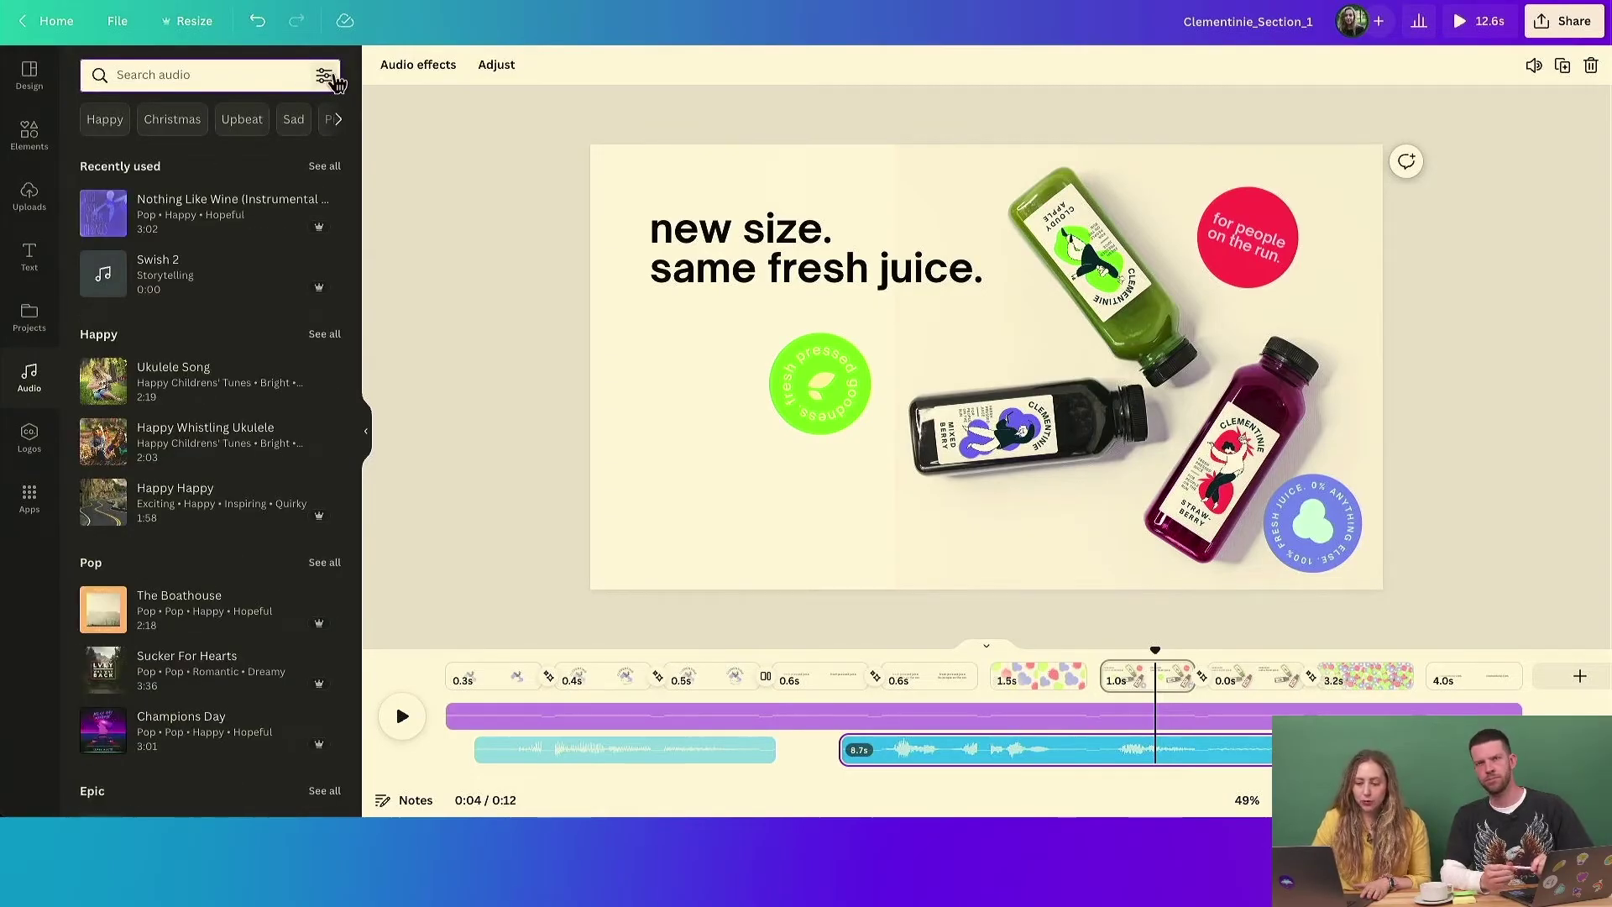
click(332, 79)
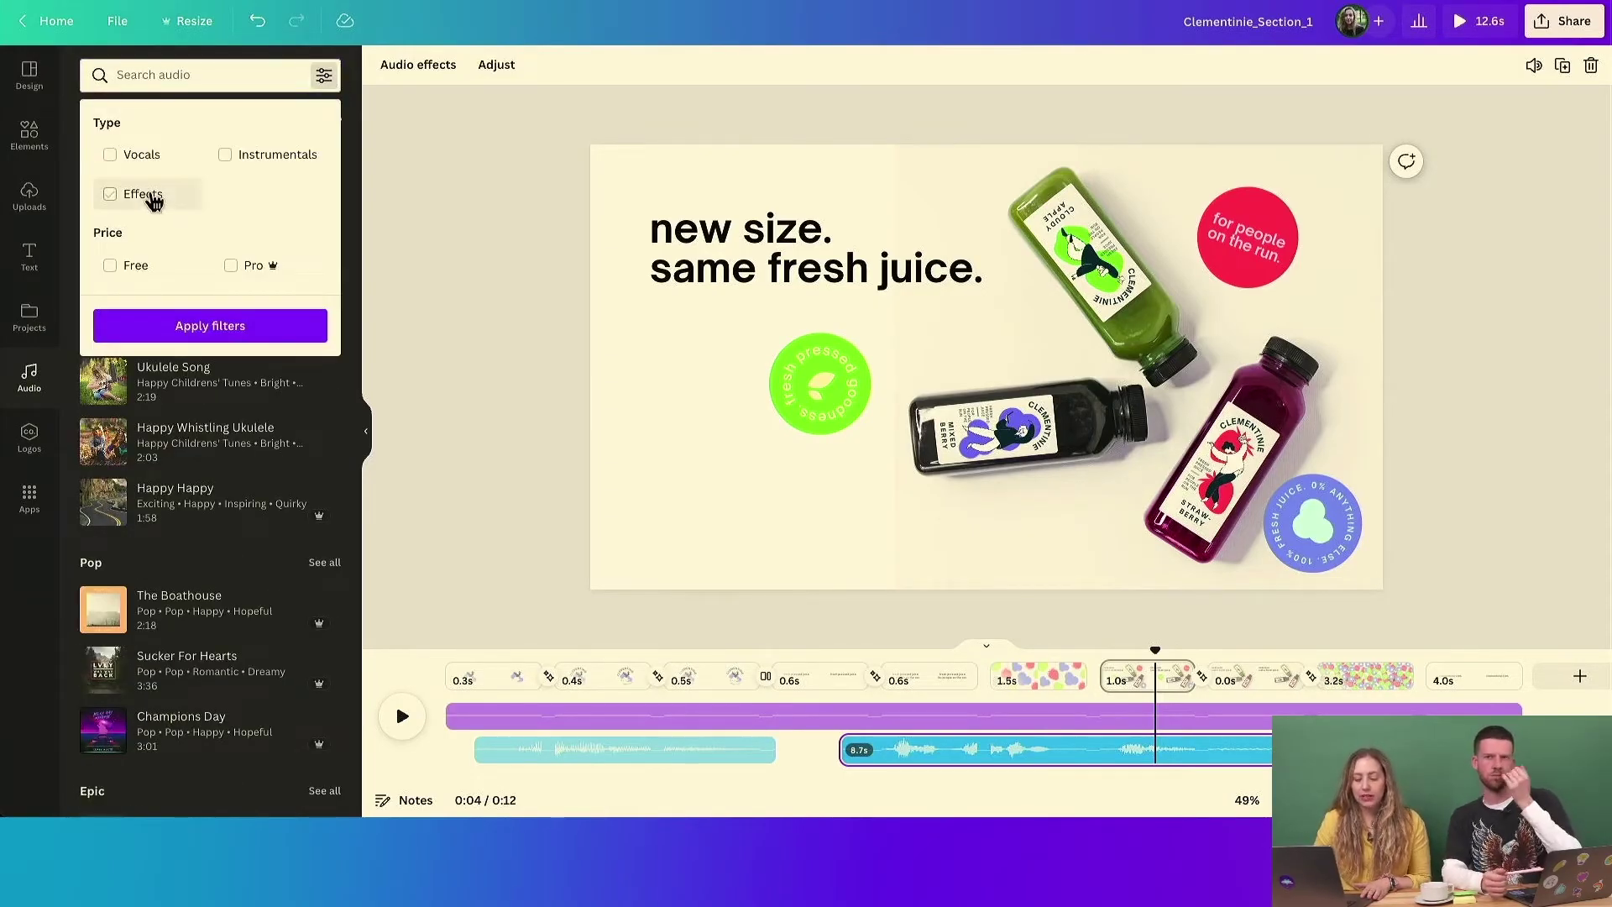
click(153, 198)
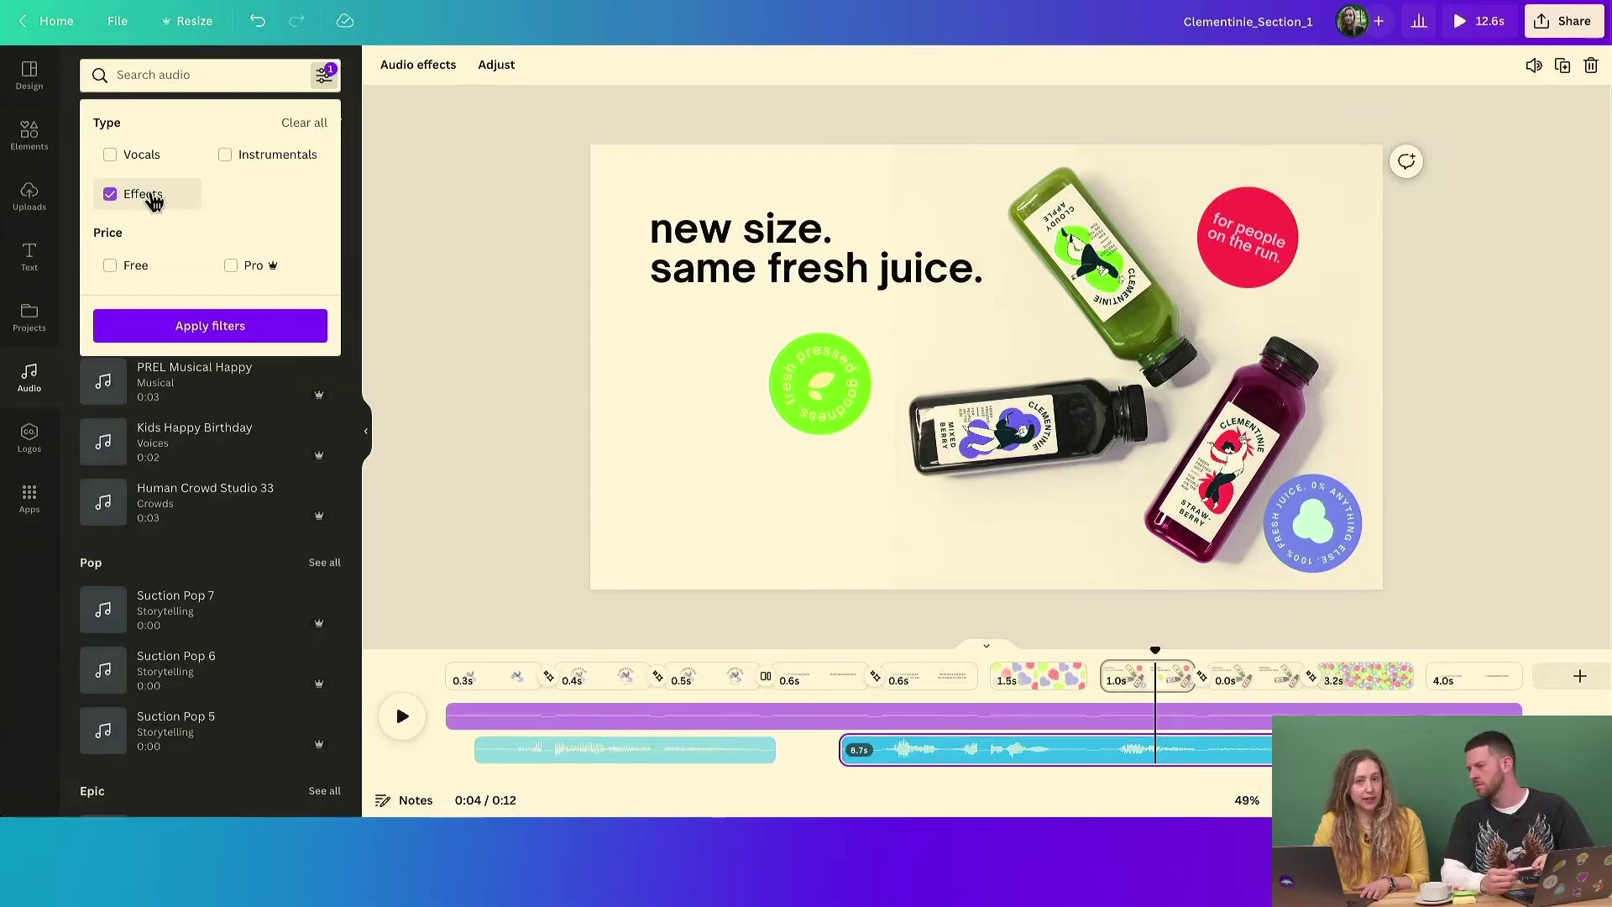
- Apply the Effects filter and search sound effects for 'swish'
click(156, 70)
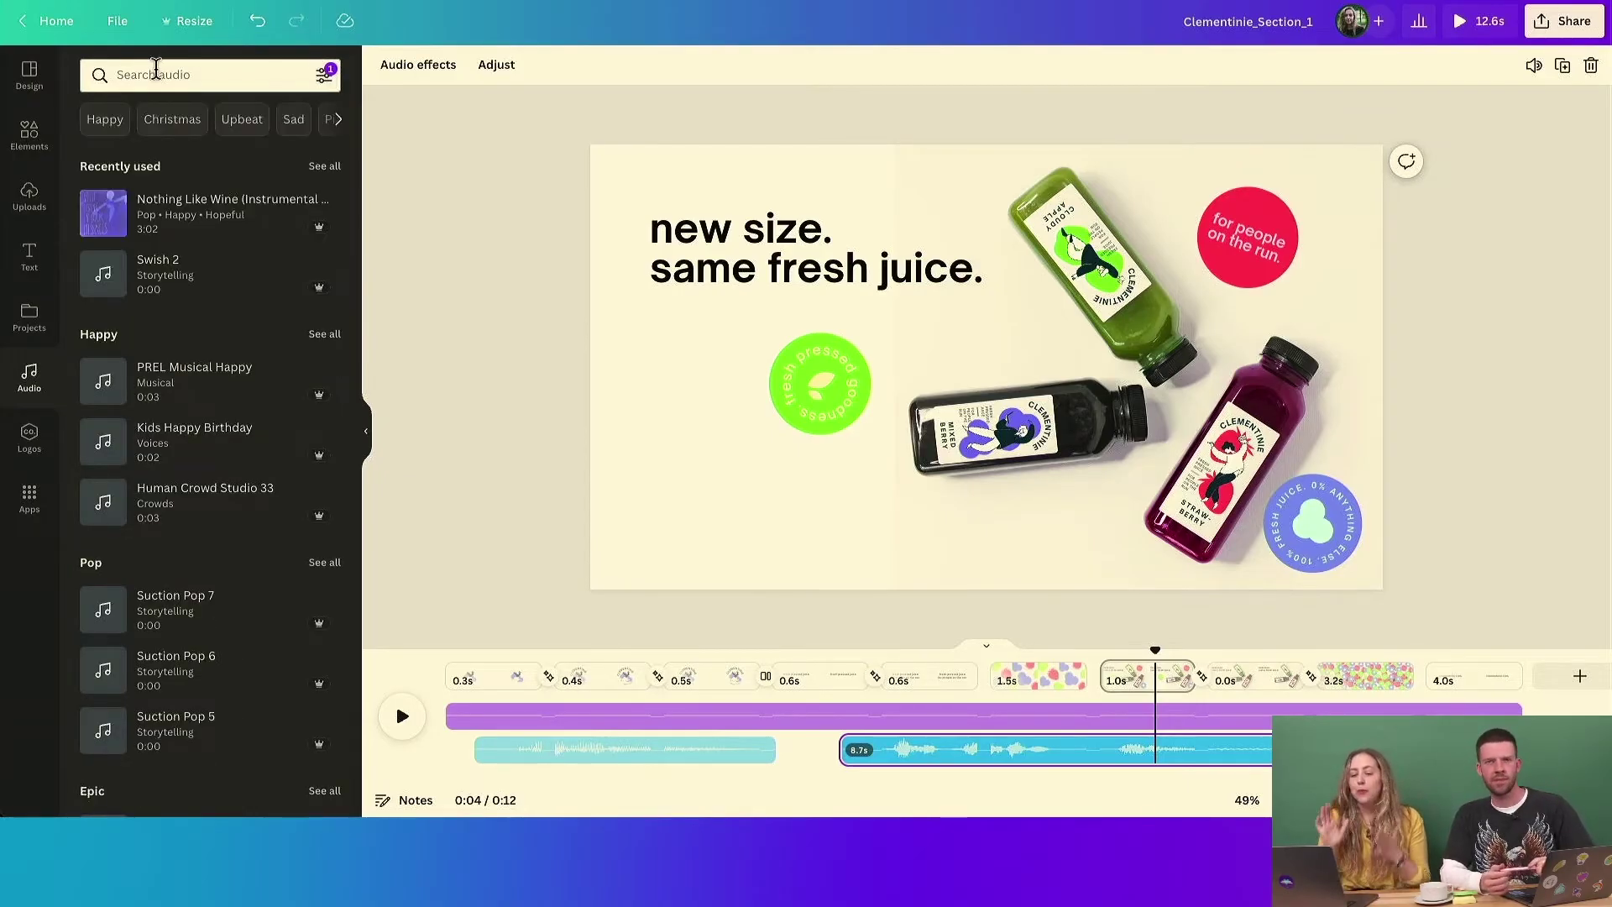
click(159, 68)
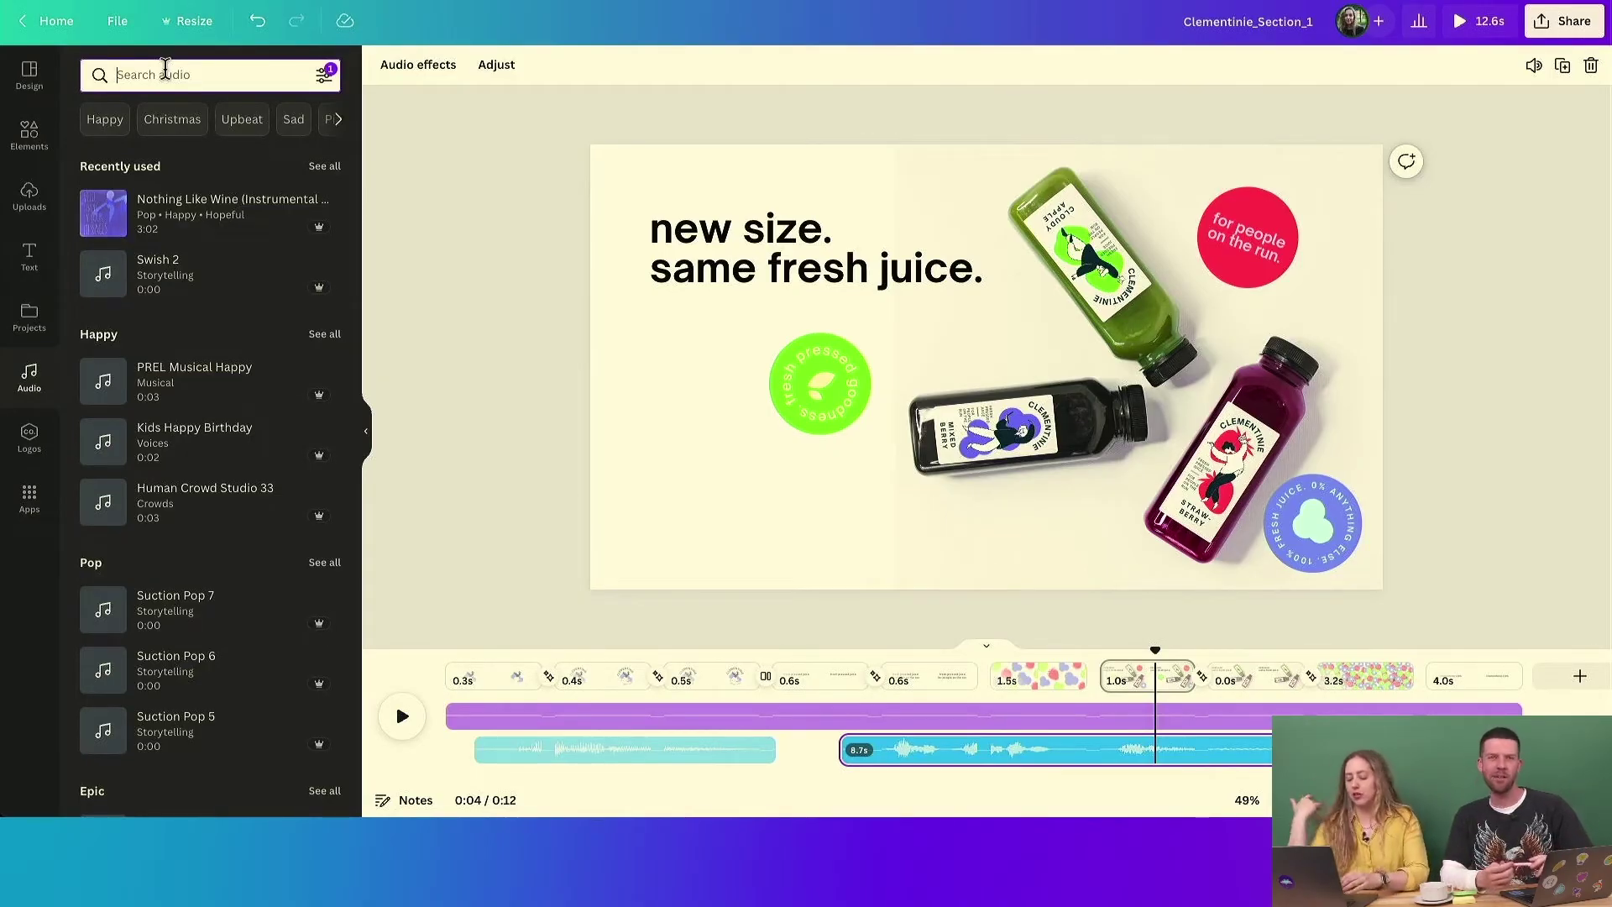
text(swish)
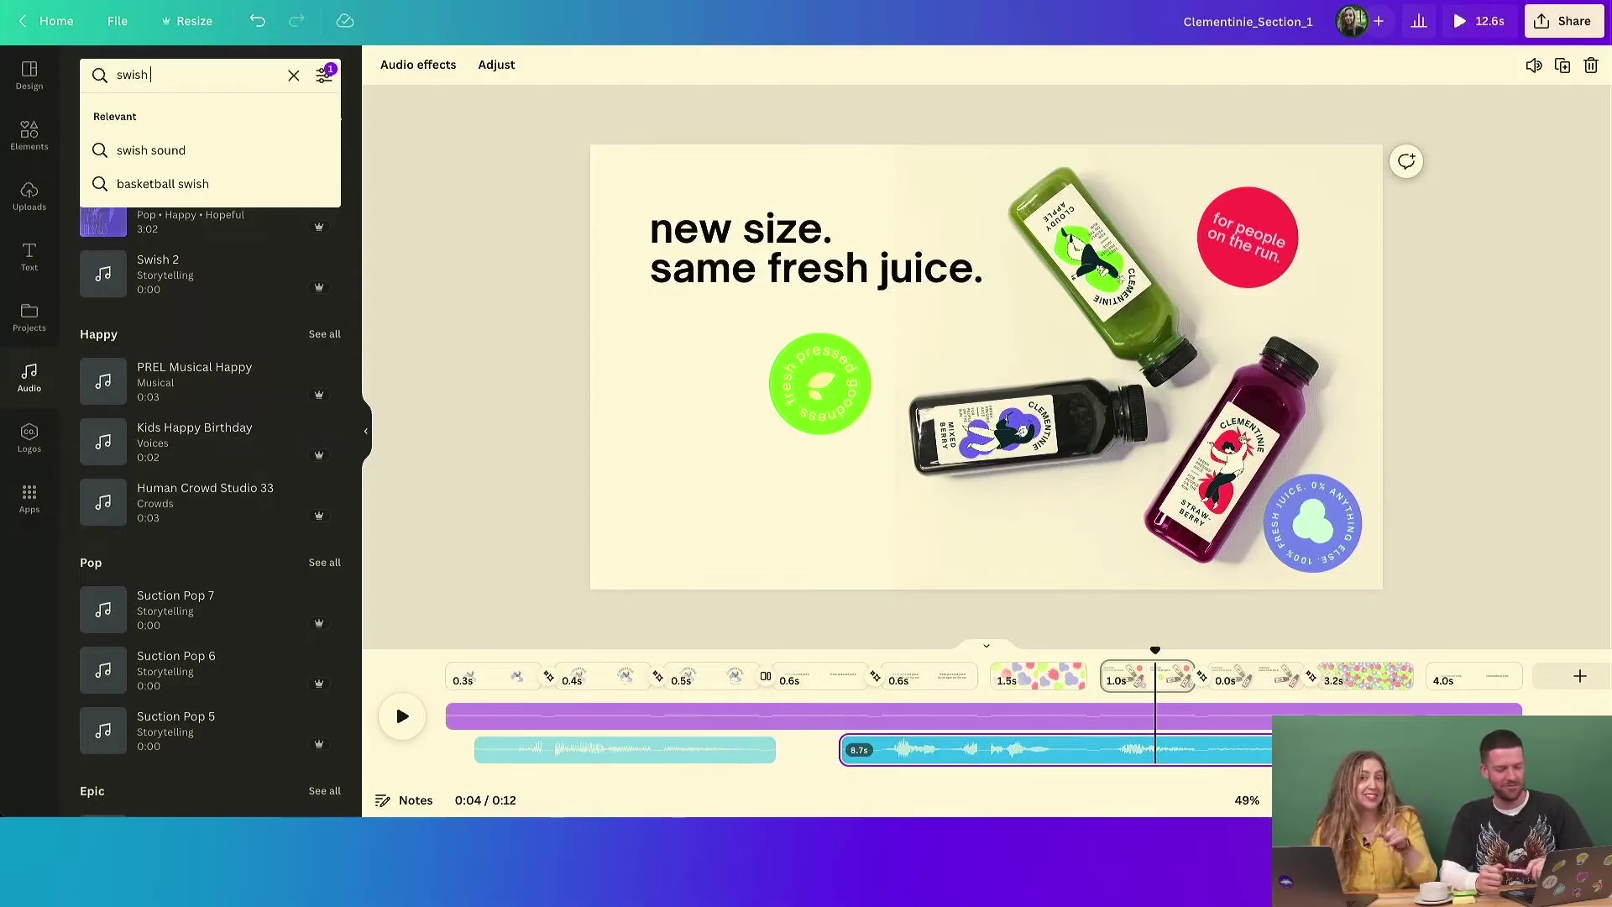
key(Return)
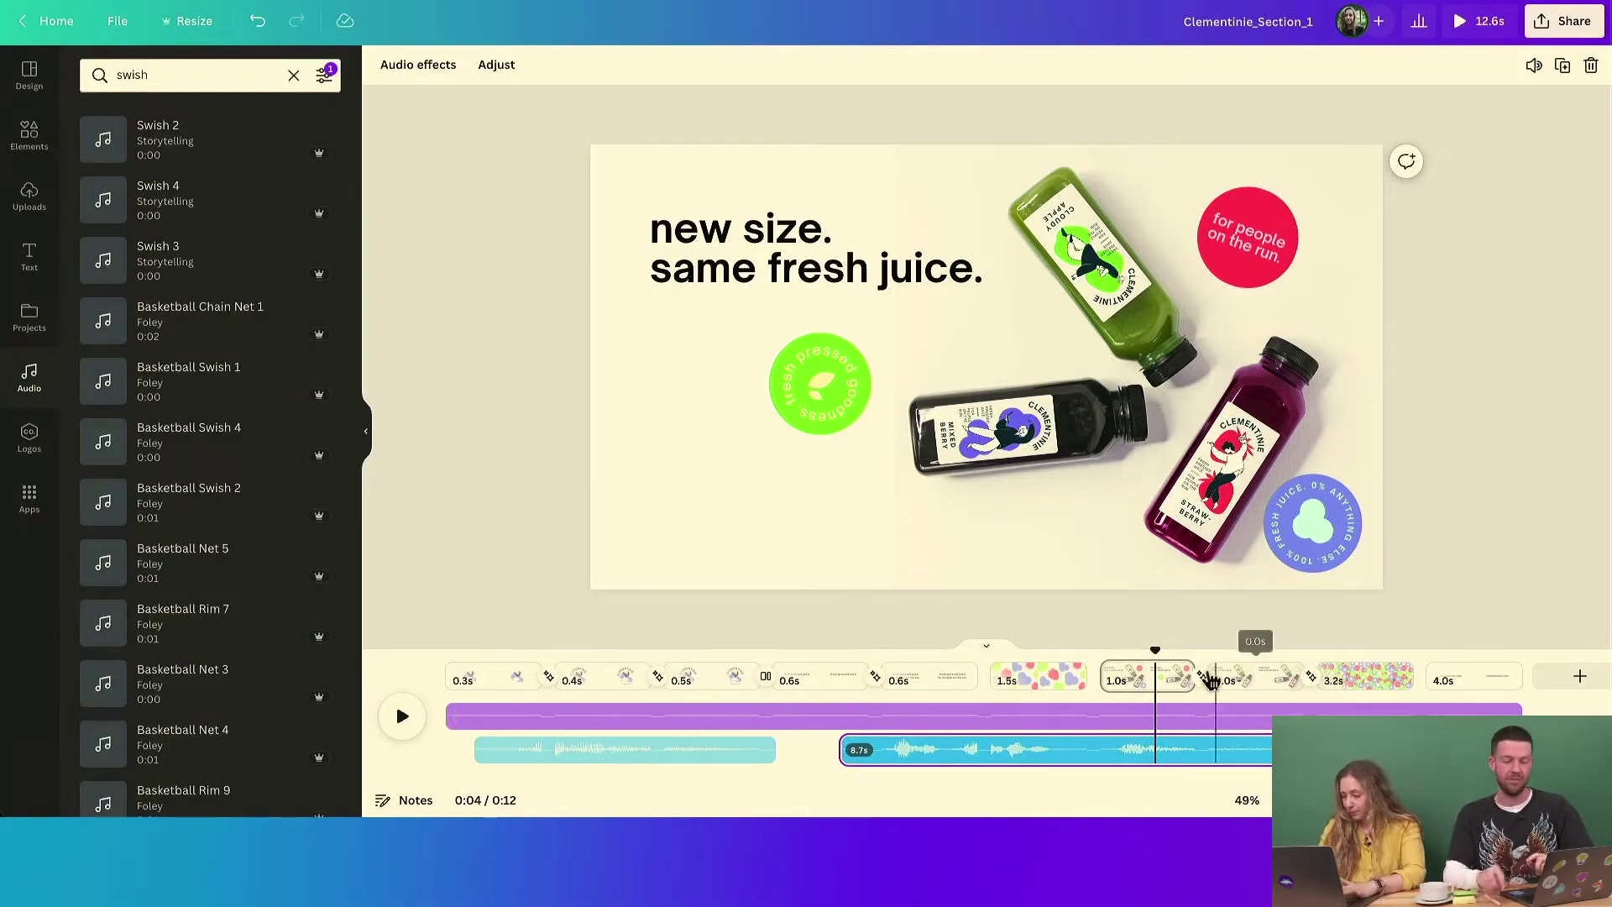
- Add Swish 2 at the 4.2s bottle transition and nudge the clip slightly later
drag(1154, 660, 1098, 658)
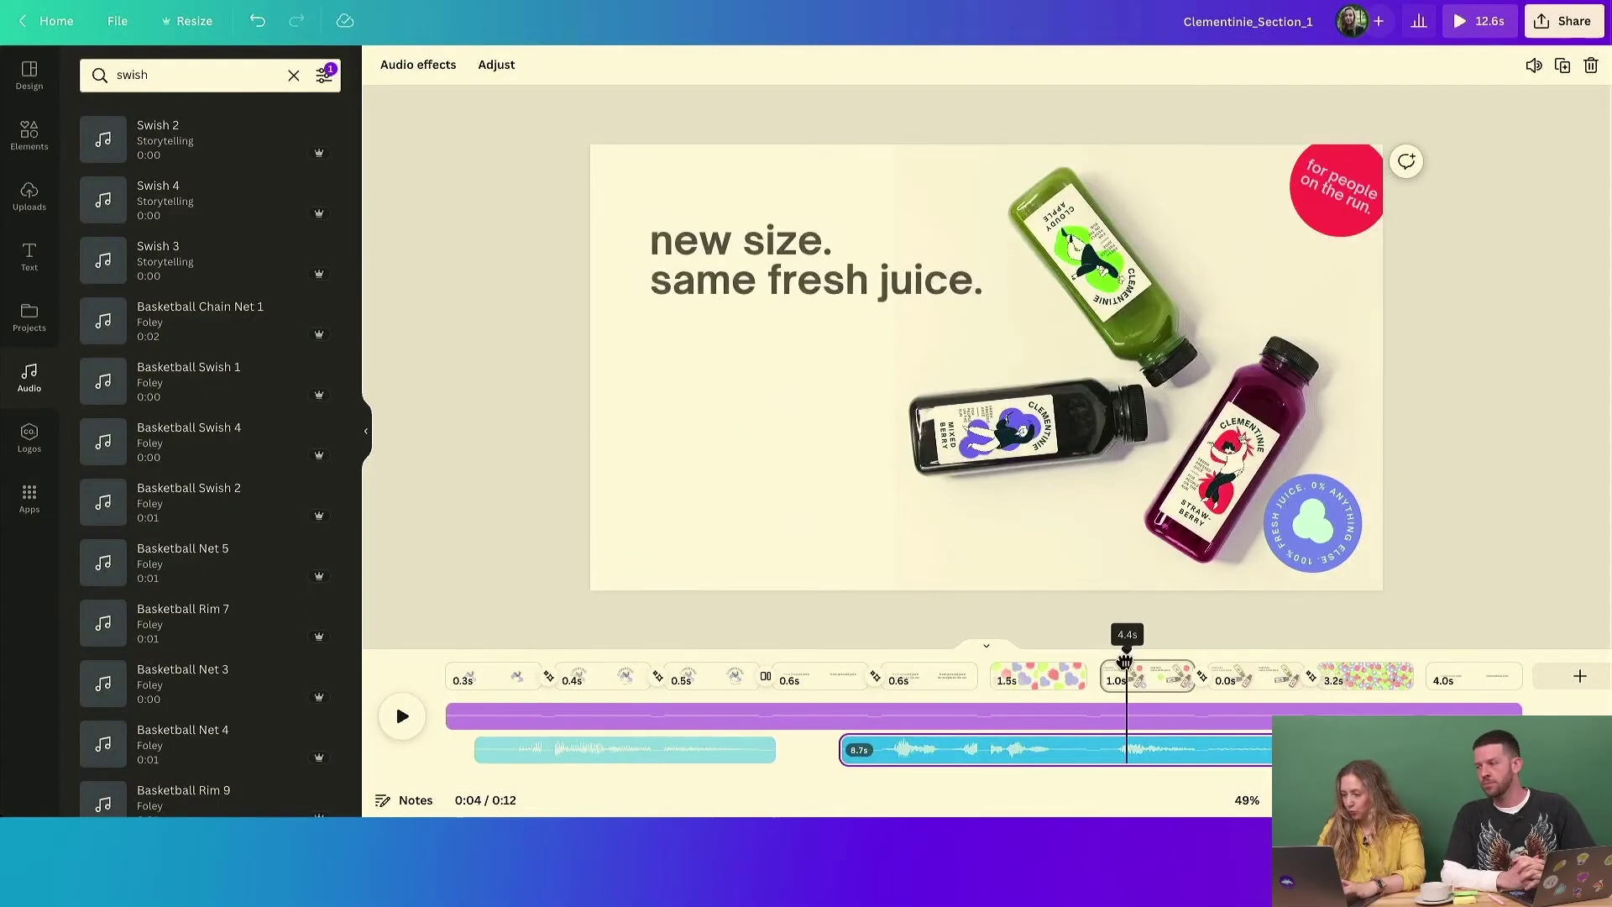
mouse_move(1125, 661)
mouse_down()
mouse_move(1080, 663)
mouse_move(1105, 663)
mouse_up()
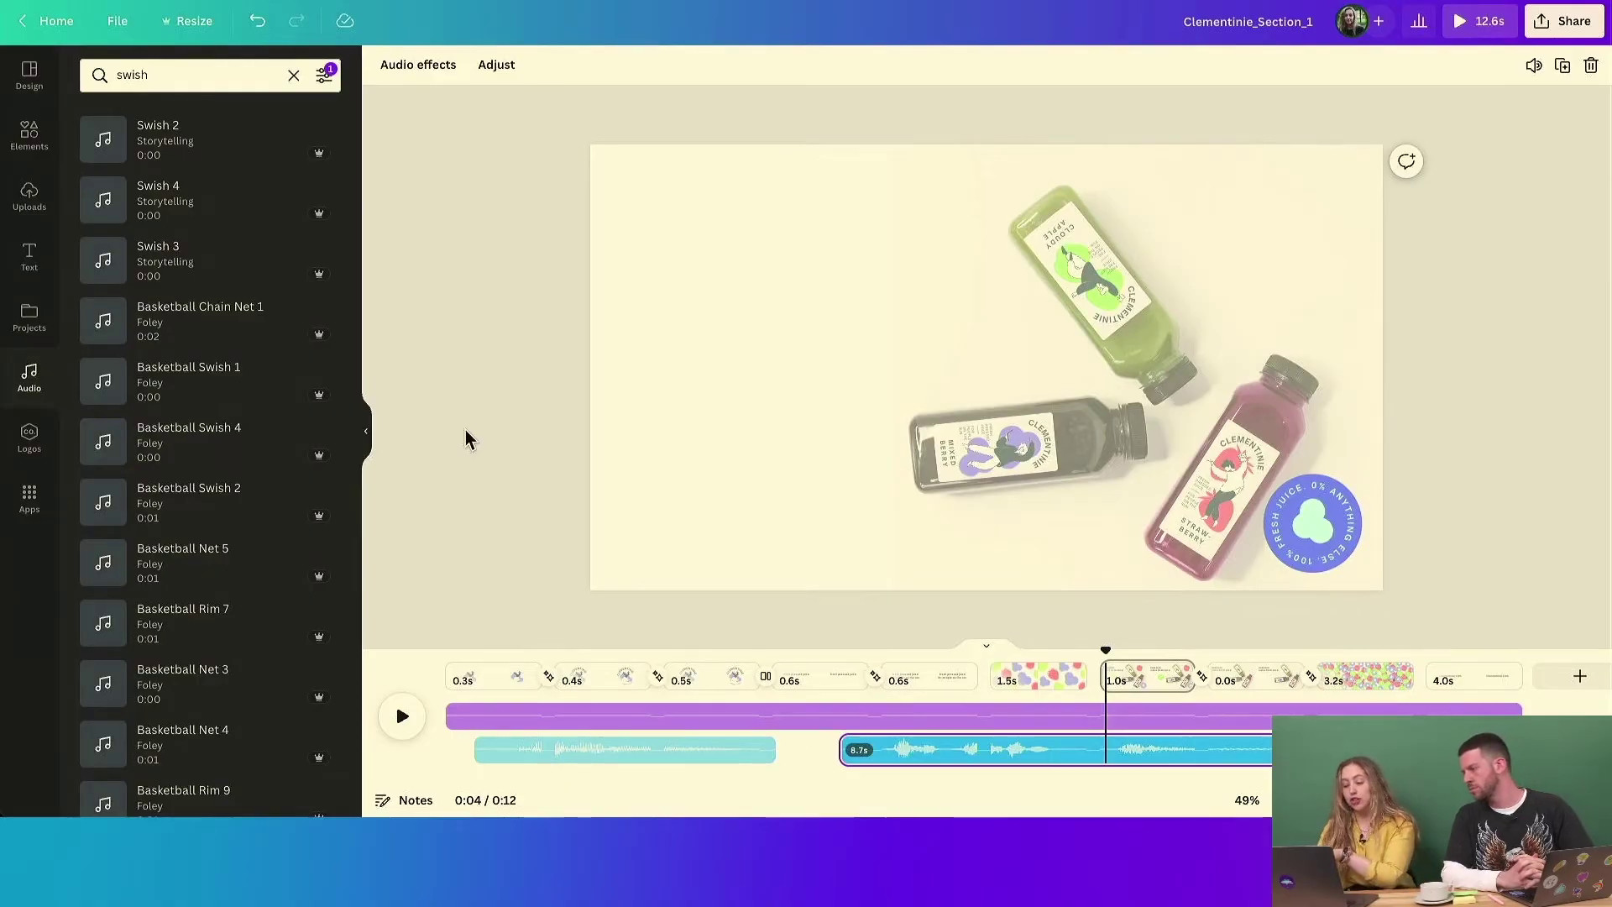
click(239, 151)
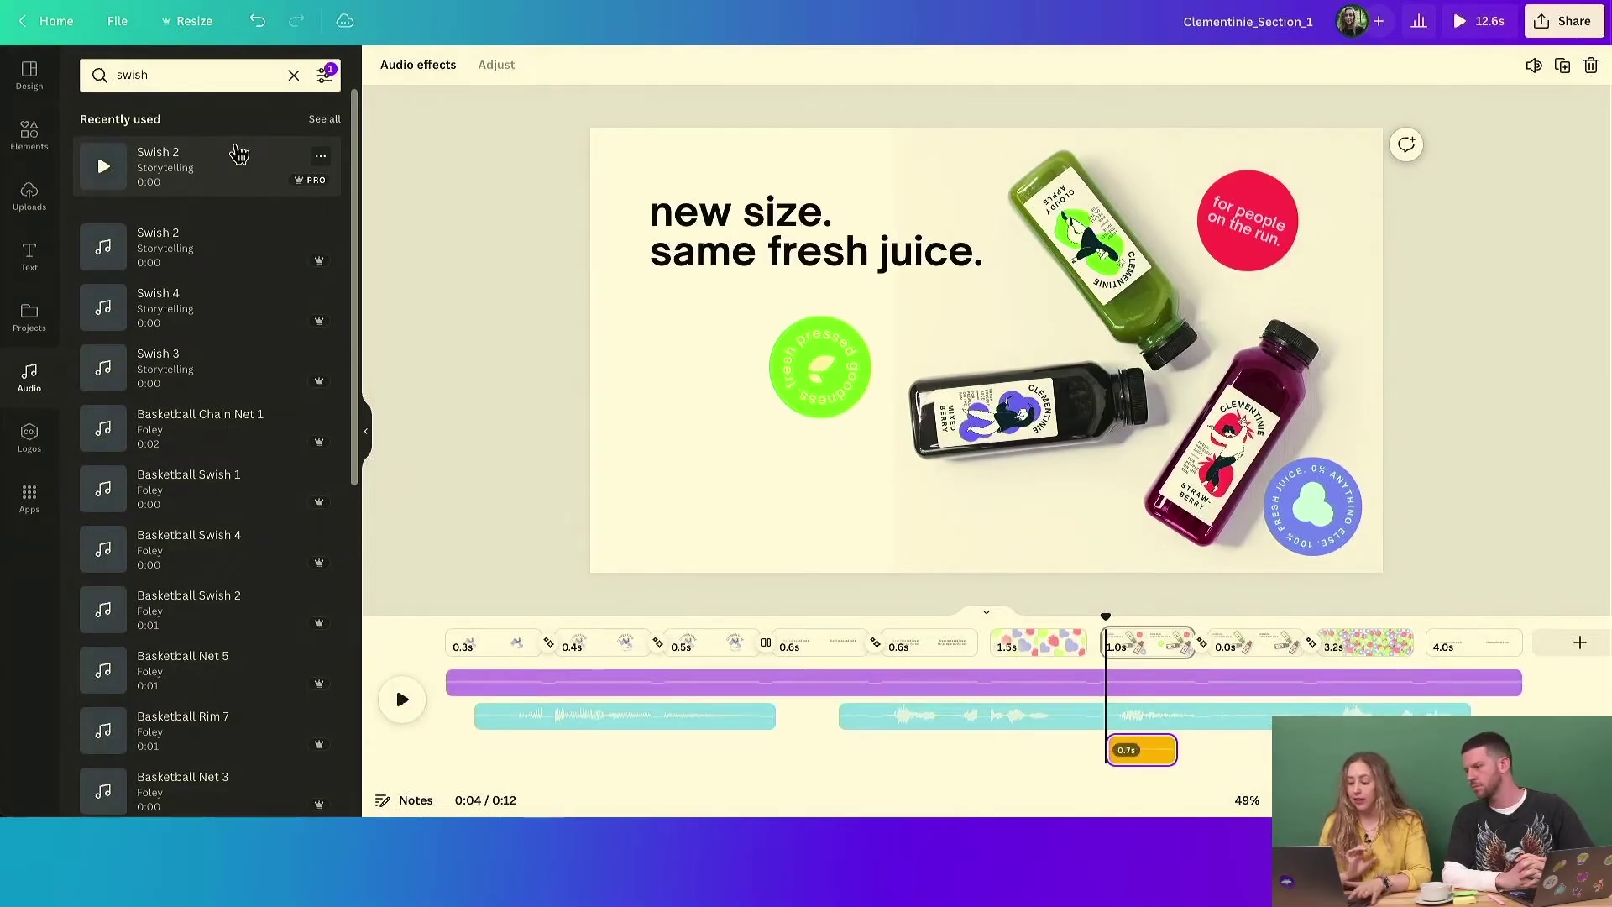
click(366, 431)
mouse_move(805, 616)
mouse_down()
mouse_move(853, 615)
mouse_move(831, 615)
mouse_up()
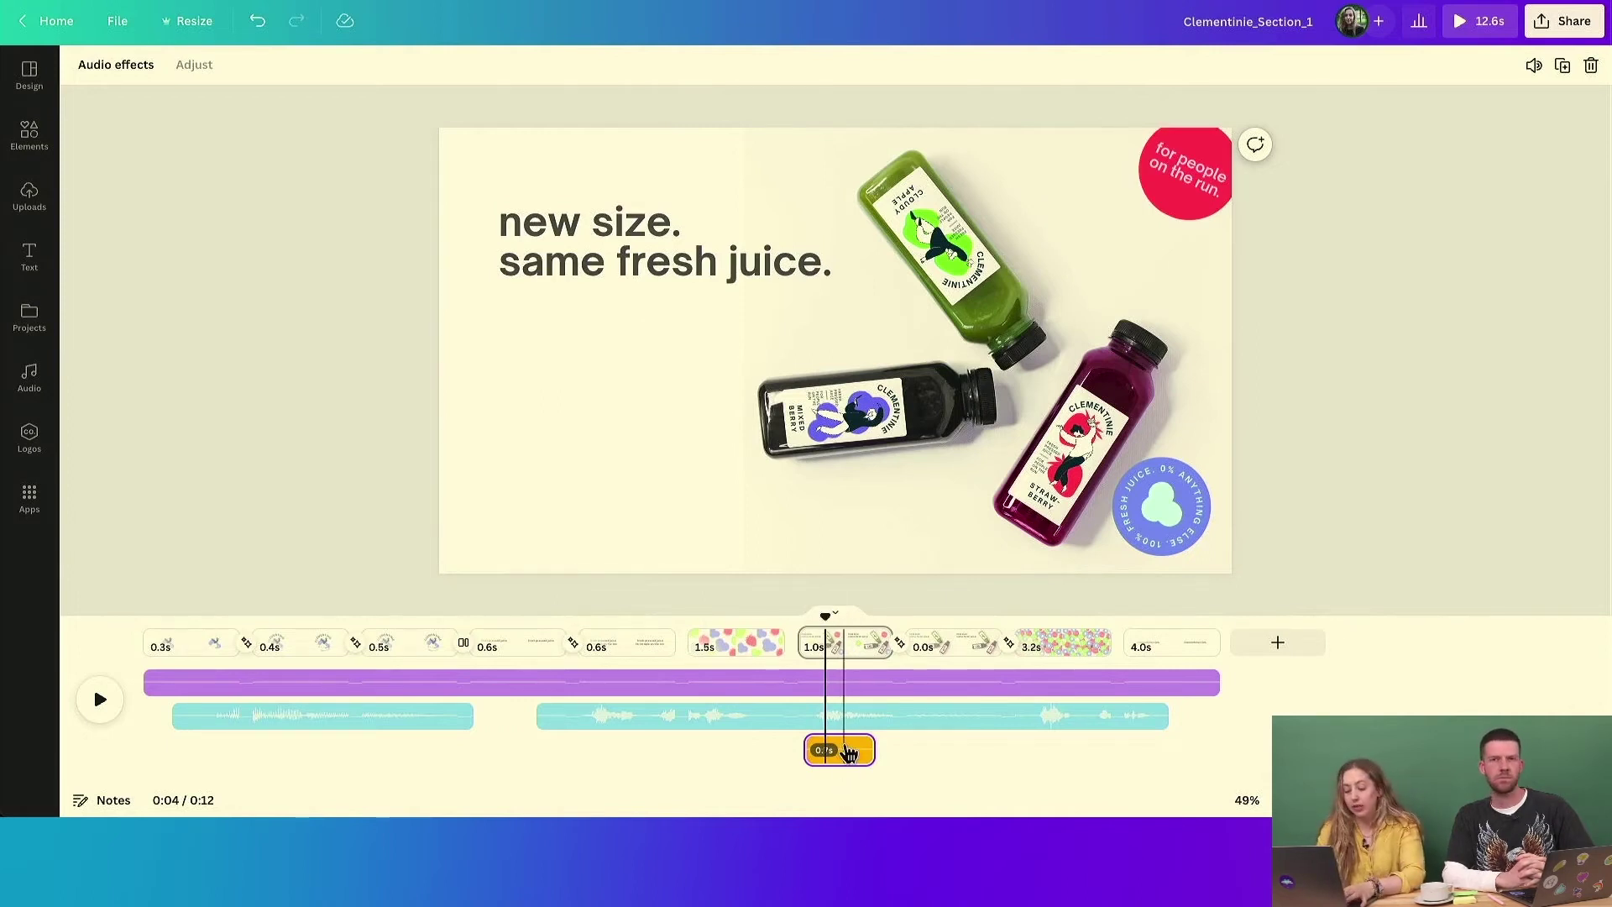
drag(849, 750, 870, 754)
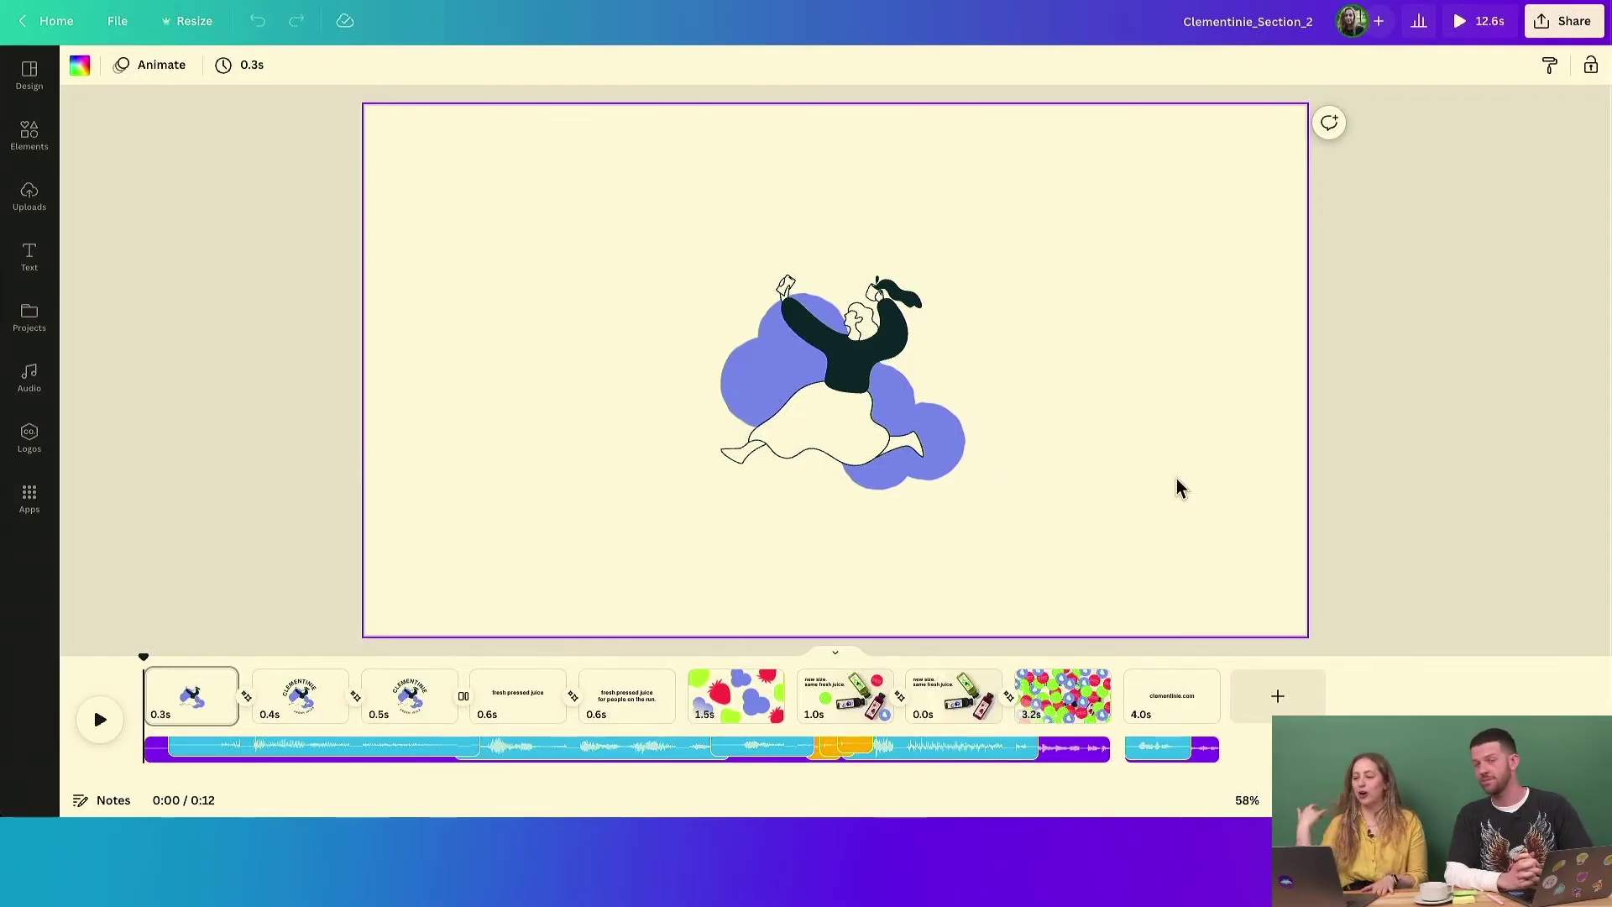
- Give the Nothing Like Wine track a 0.4s fade-in, then select the opening voiceover clip
mouse_move(350, 766)
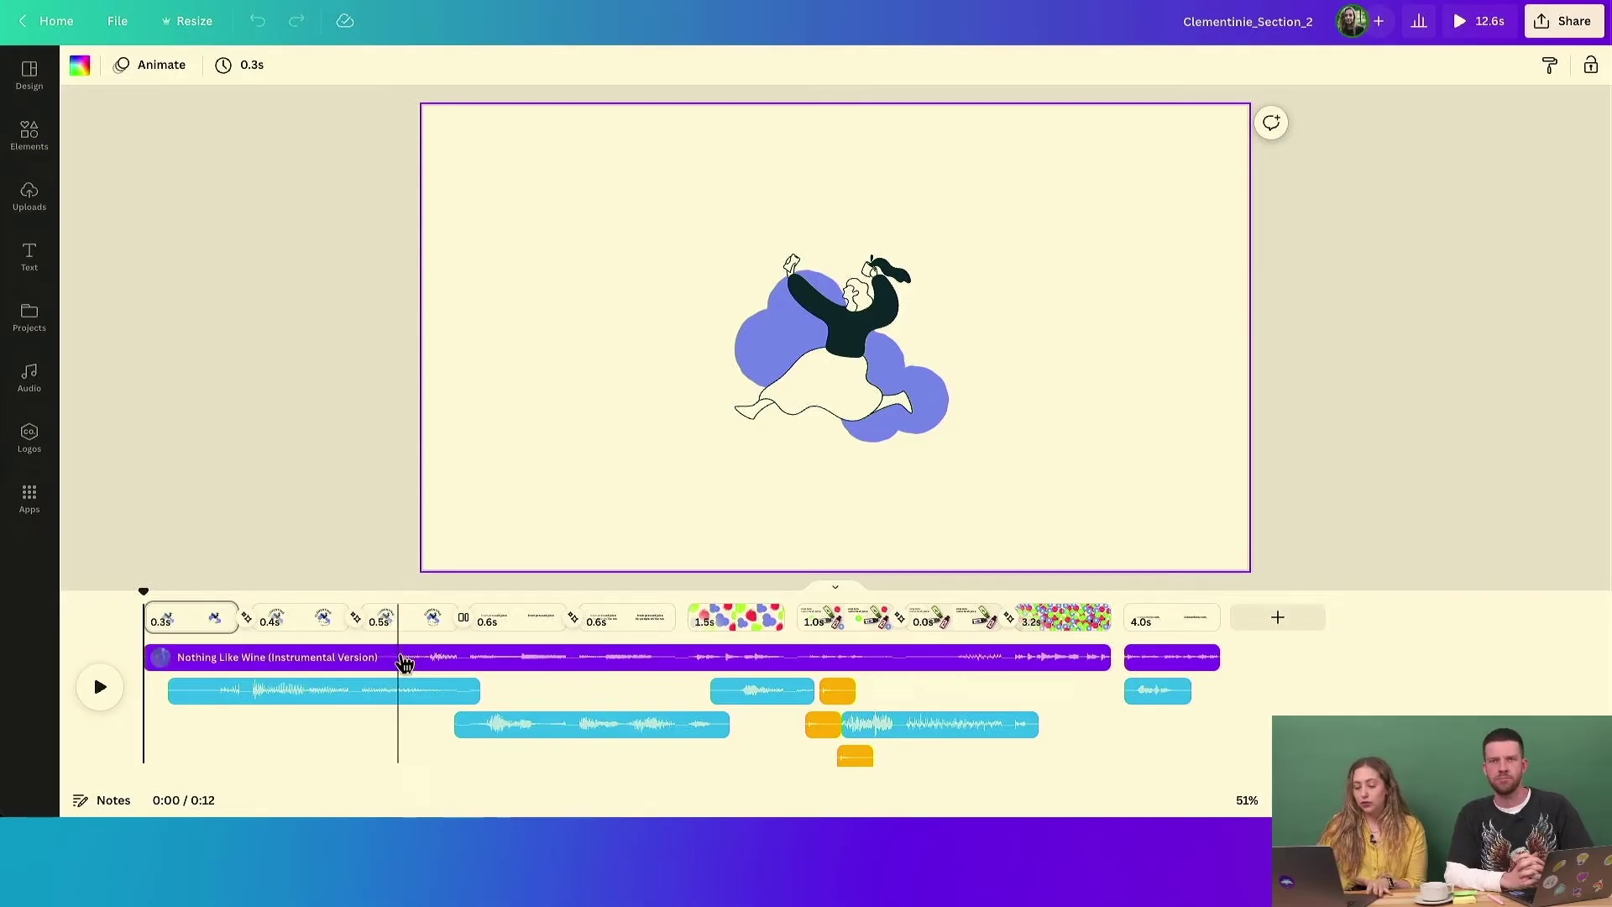
click(416, 661)
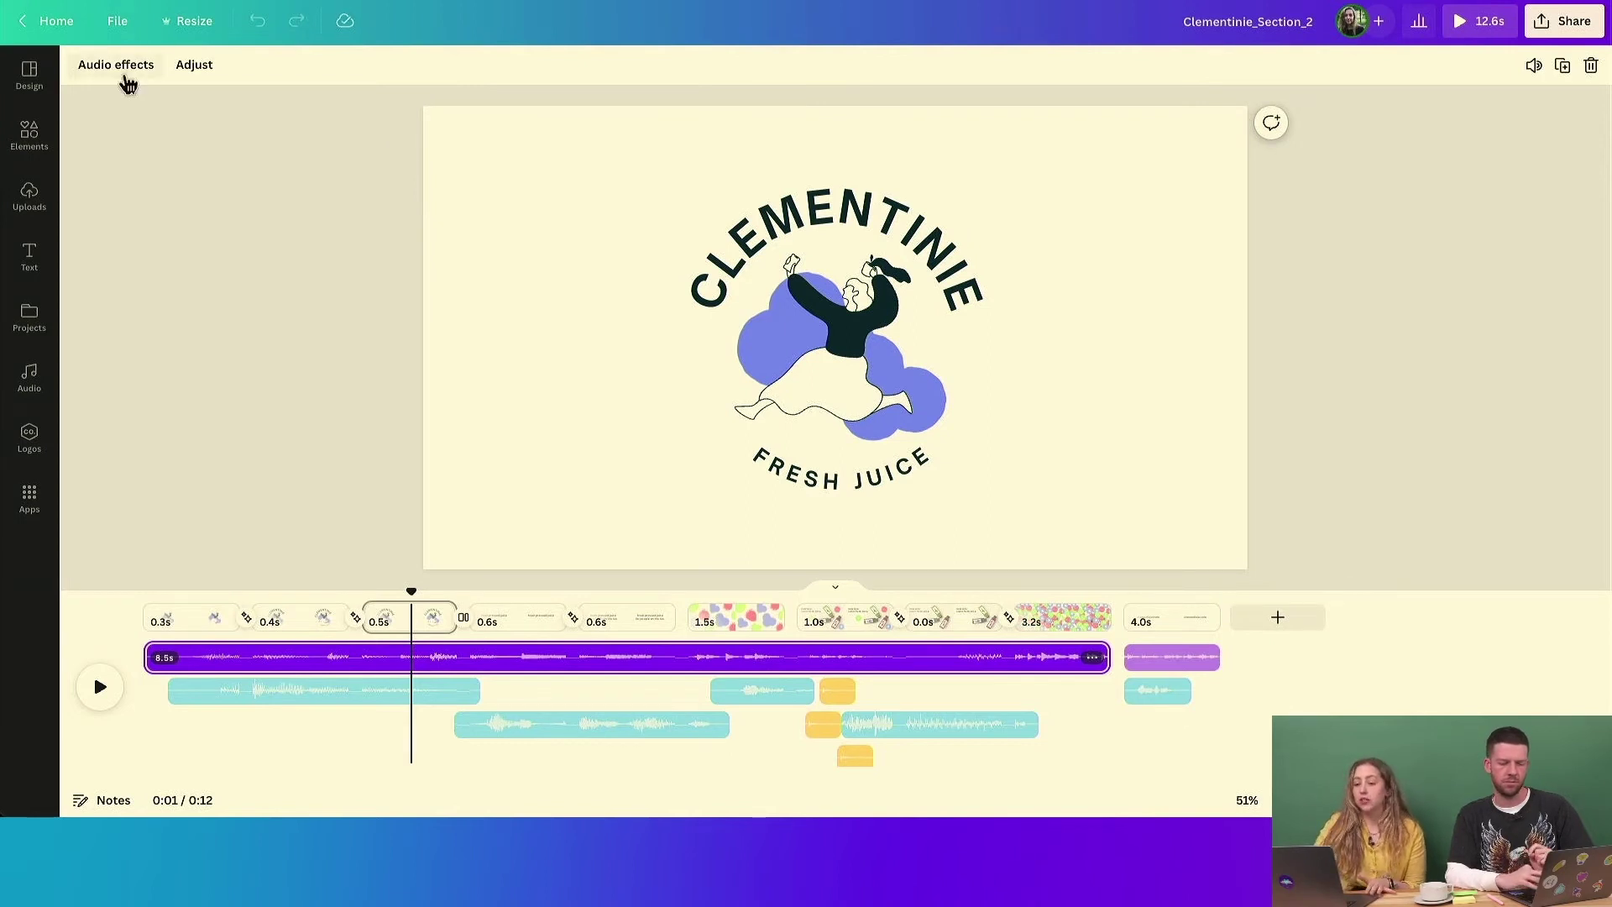
click(124, 75)
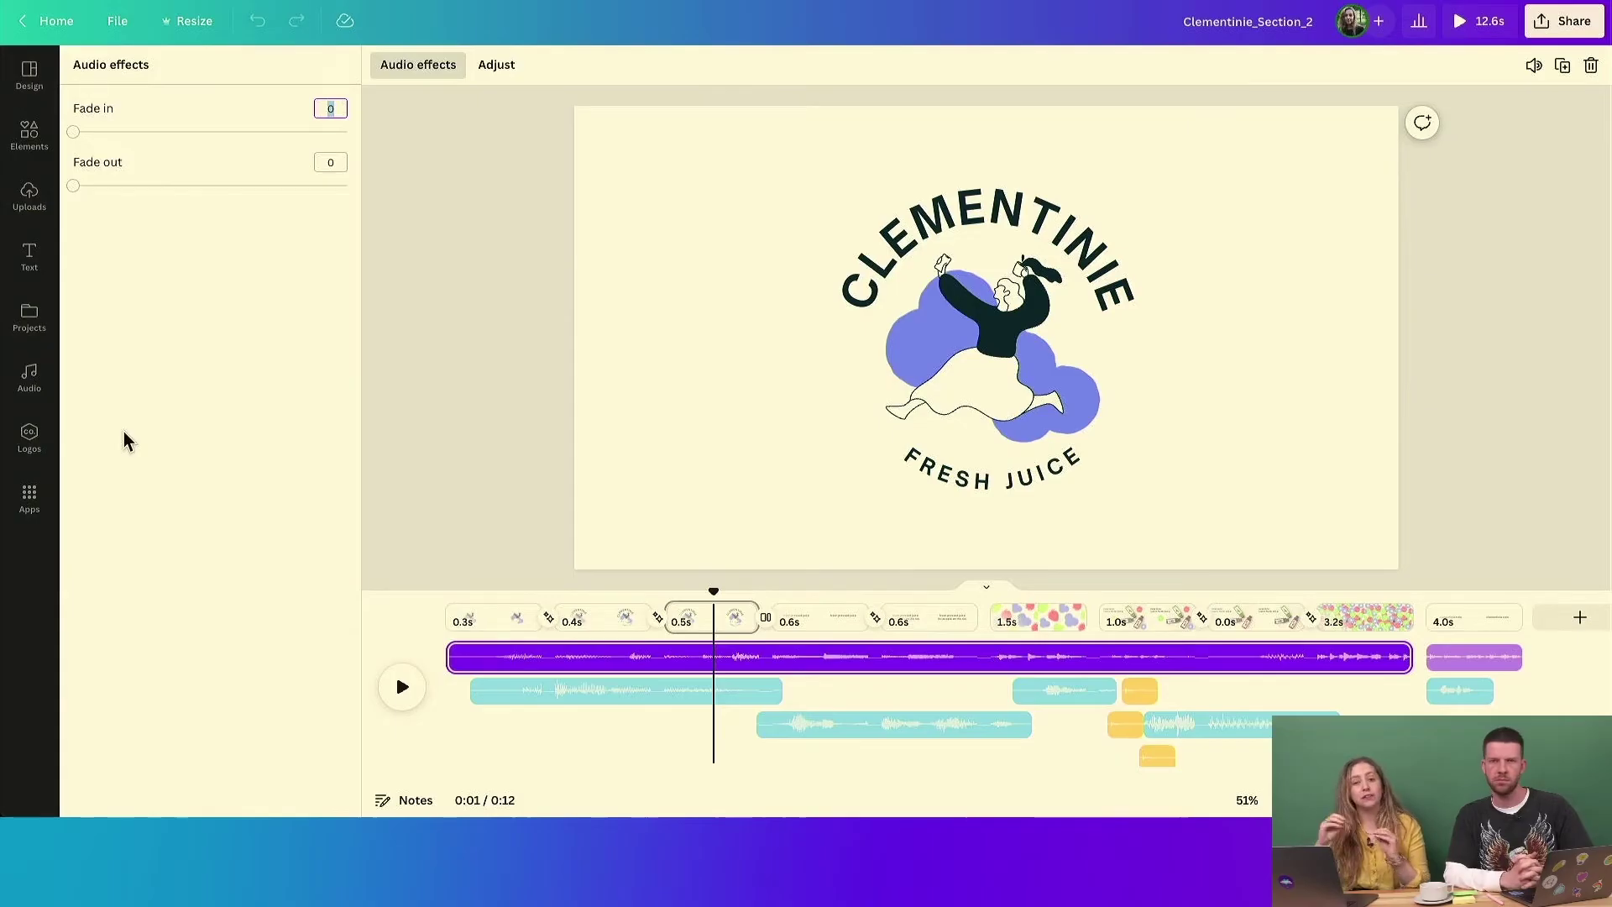
mouse_move(74, 132)
mouse_down()
mouse_move(28, 137)
mouse_move(135, 139)
mouse_up()
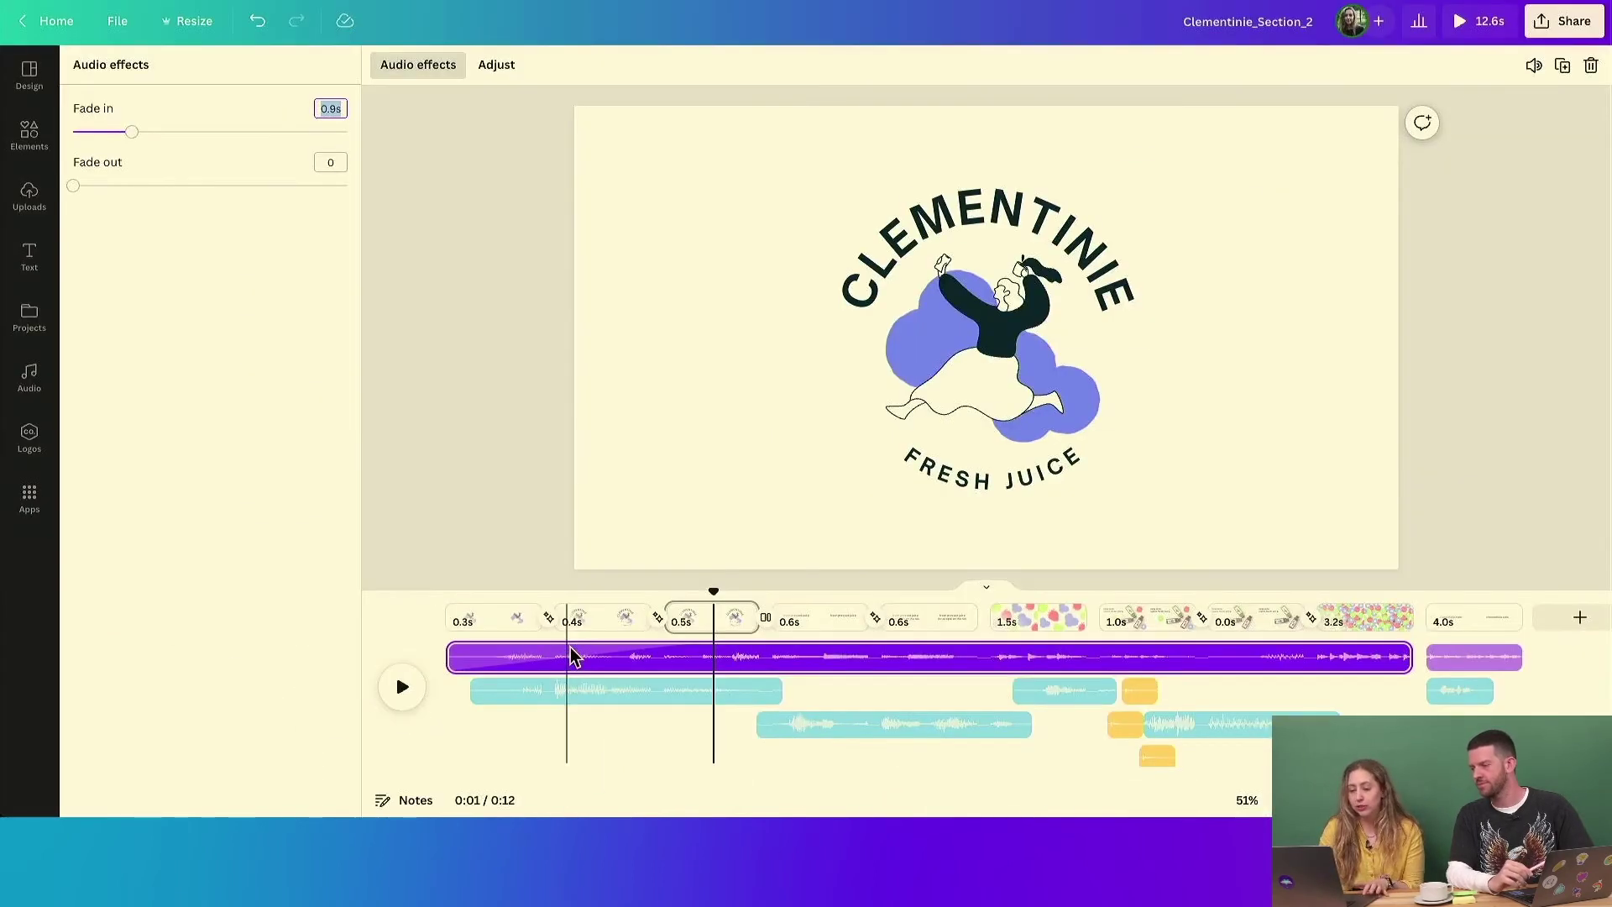
click(134, 134)
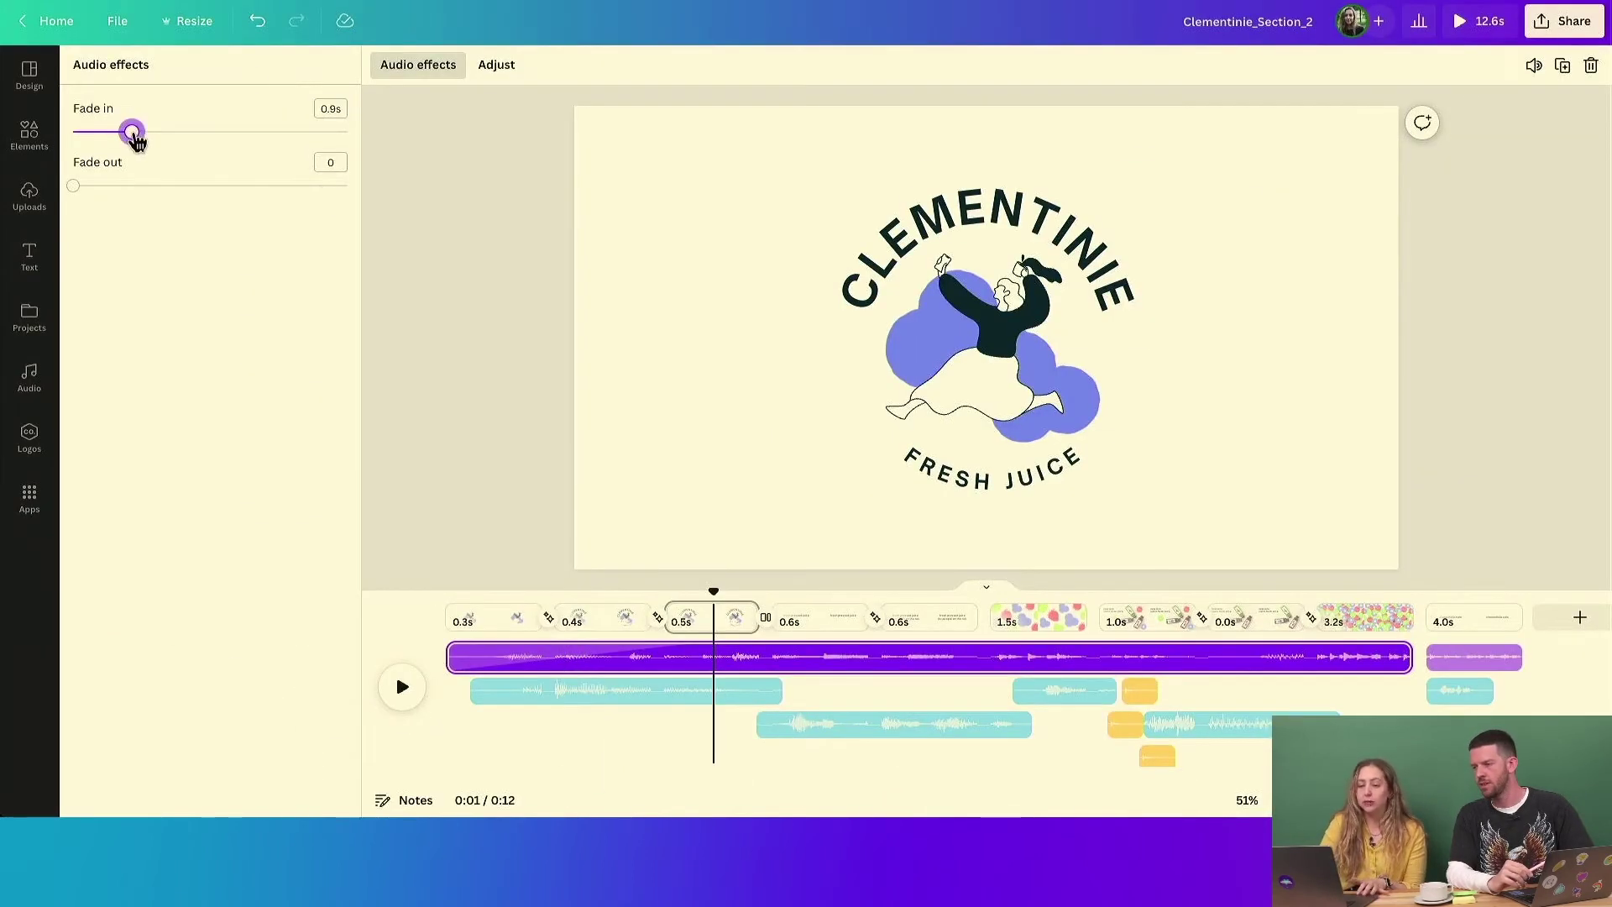
drag(136, 141, 101, 140)
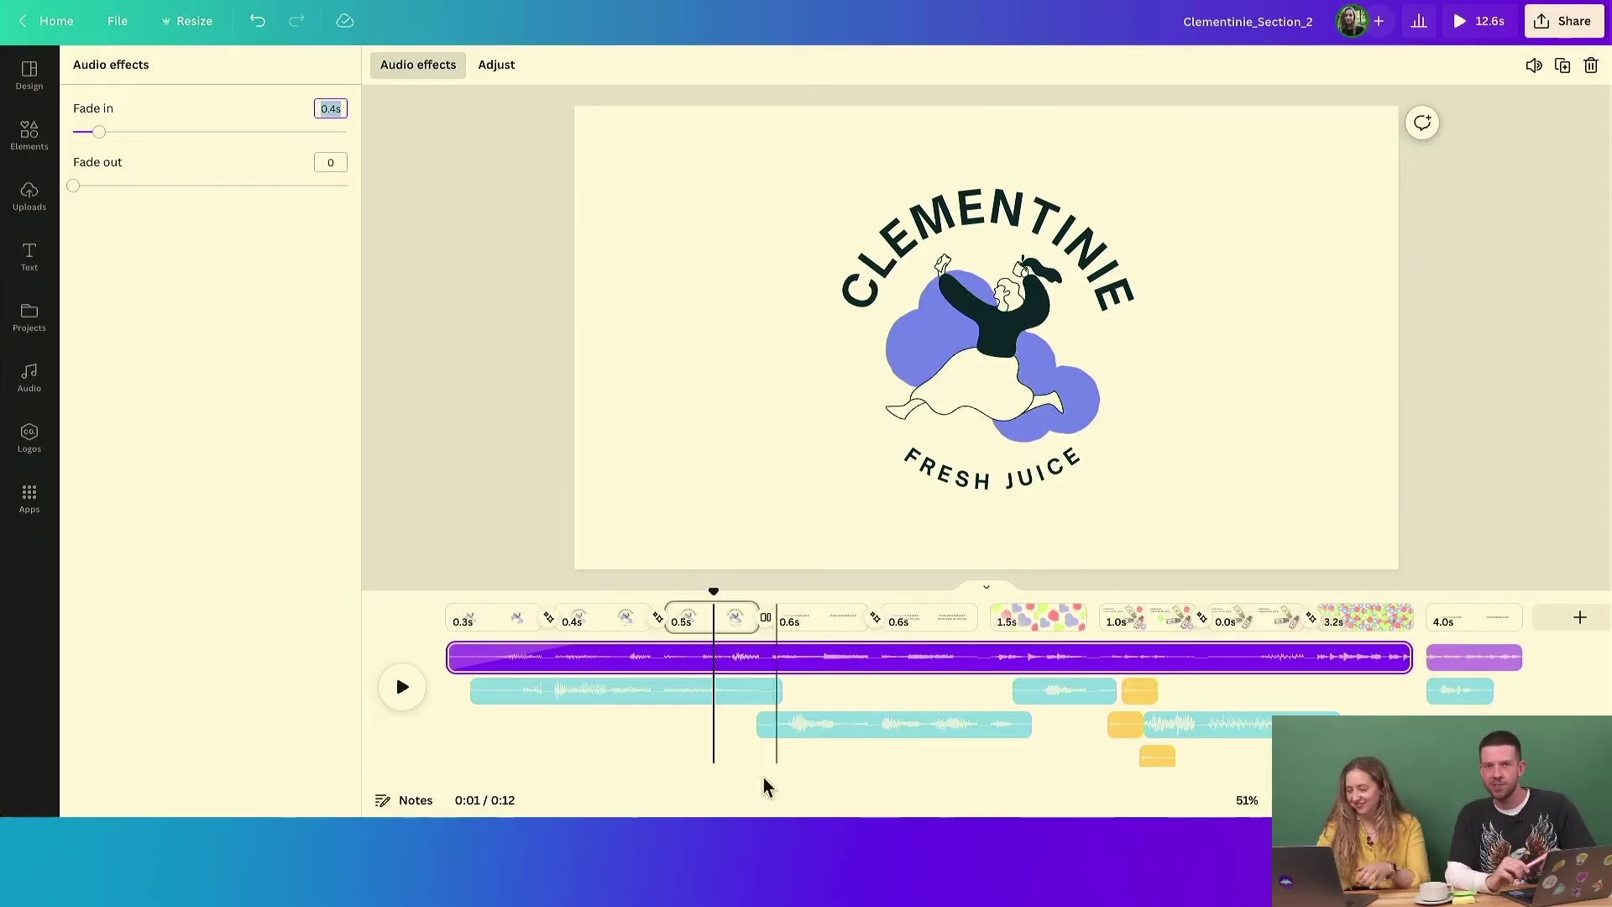
click(484, 690)
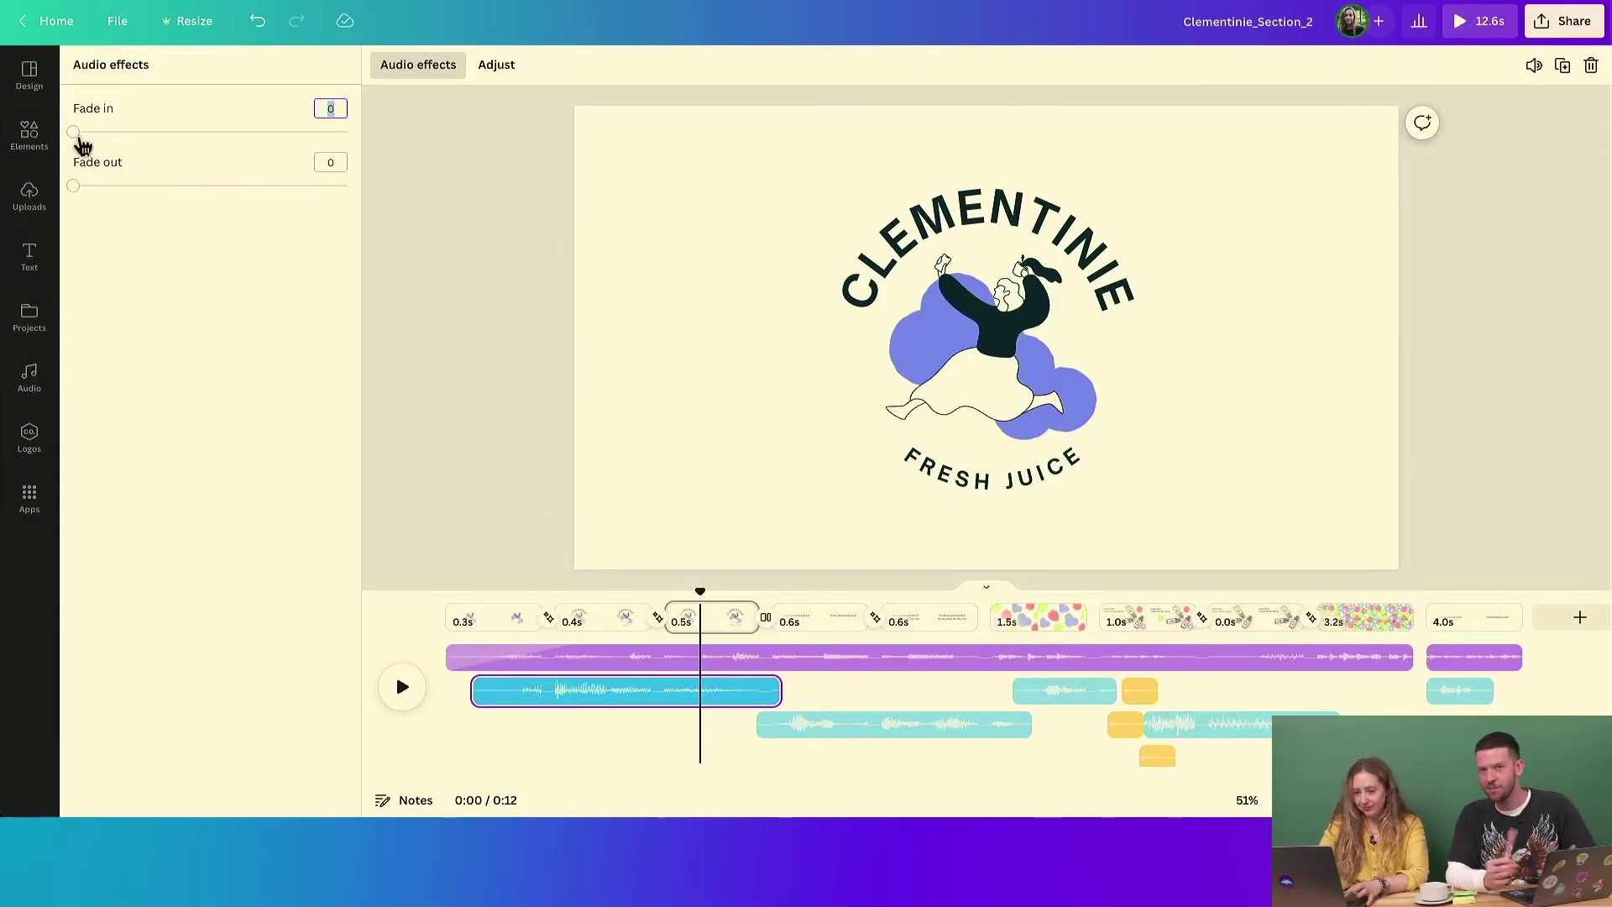
- Give the first voiceover clip a 0.2s fade-in and the closing music clip a 1-second fade-out
drag(89, 141, 162, 143)
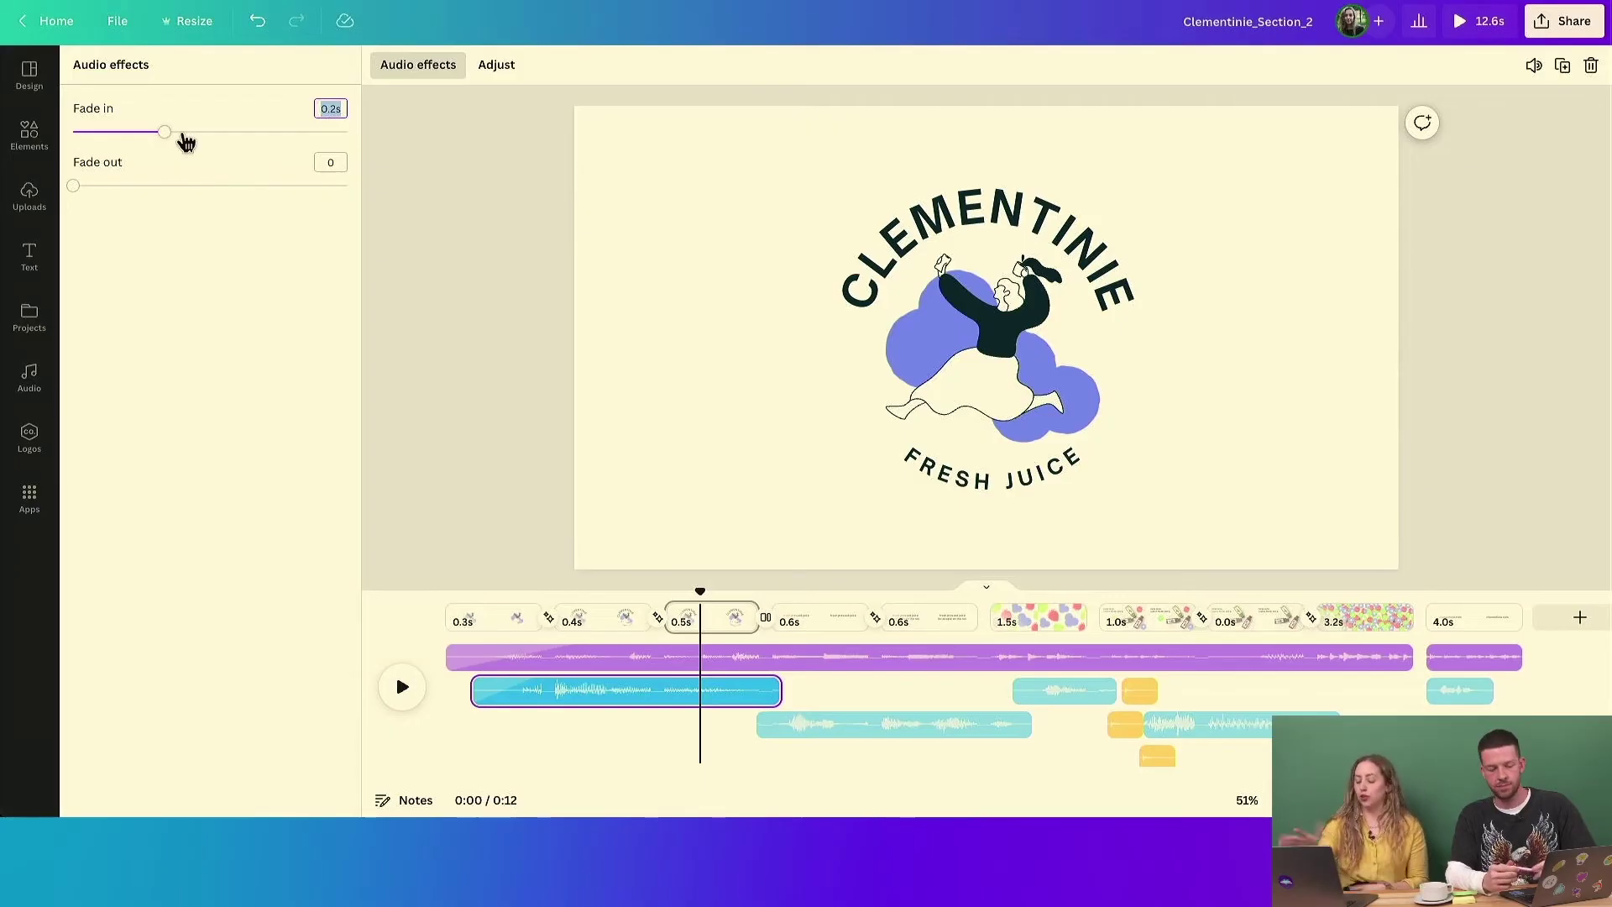
click(843, 664)
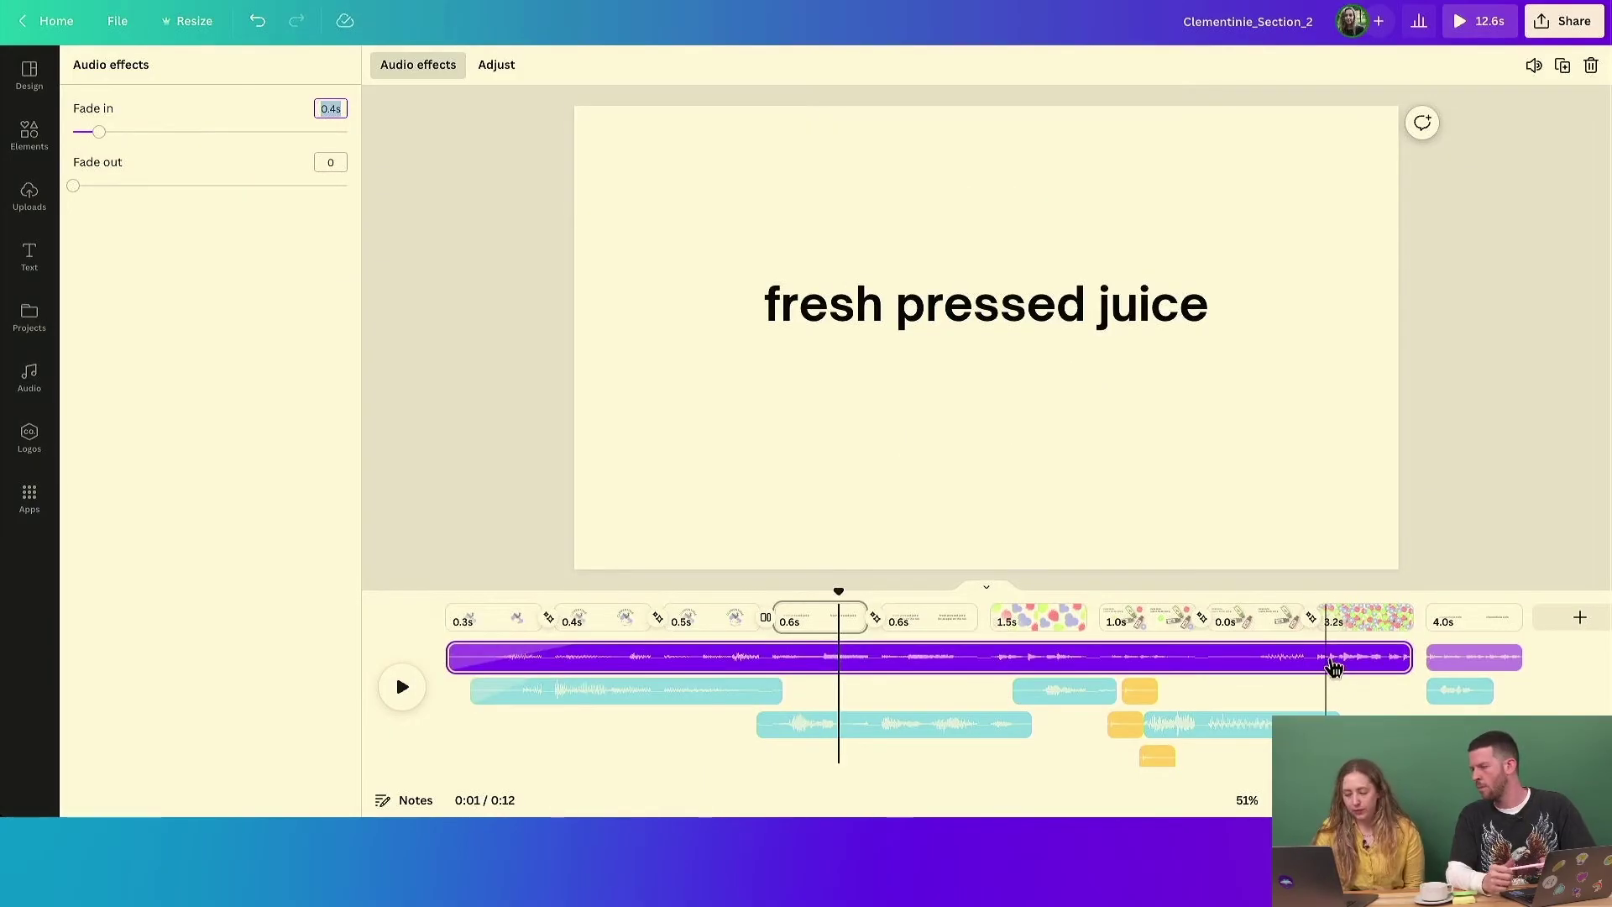
click(1474, 657)
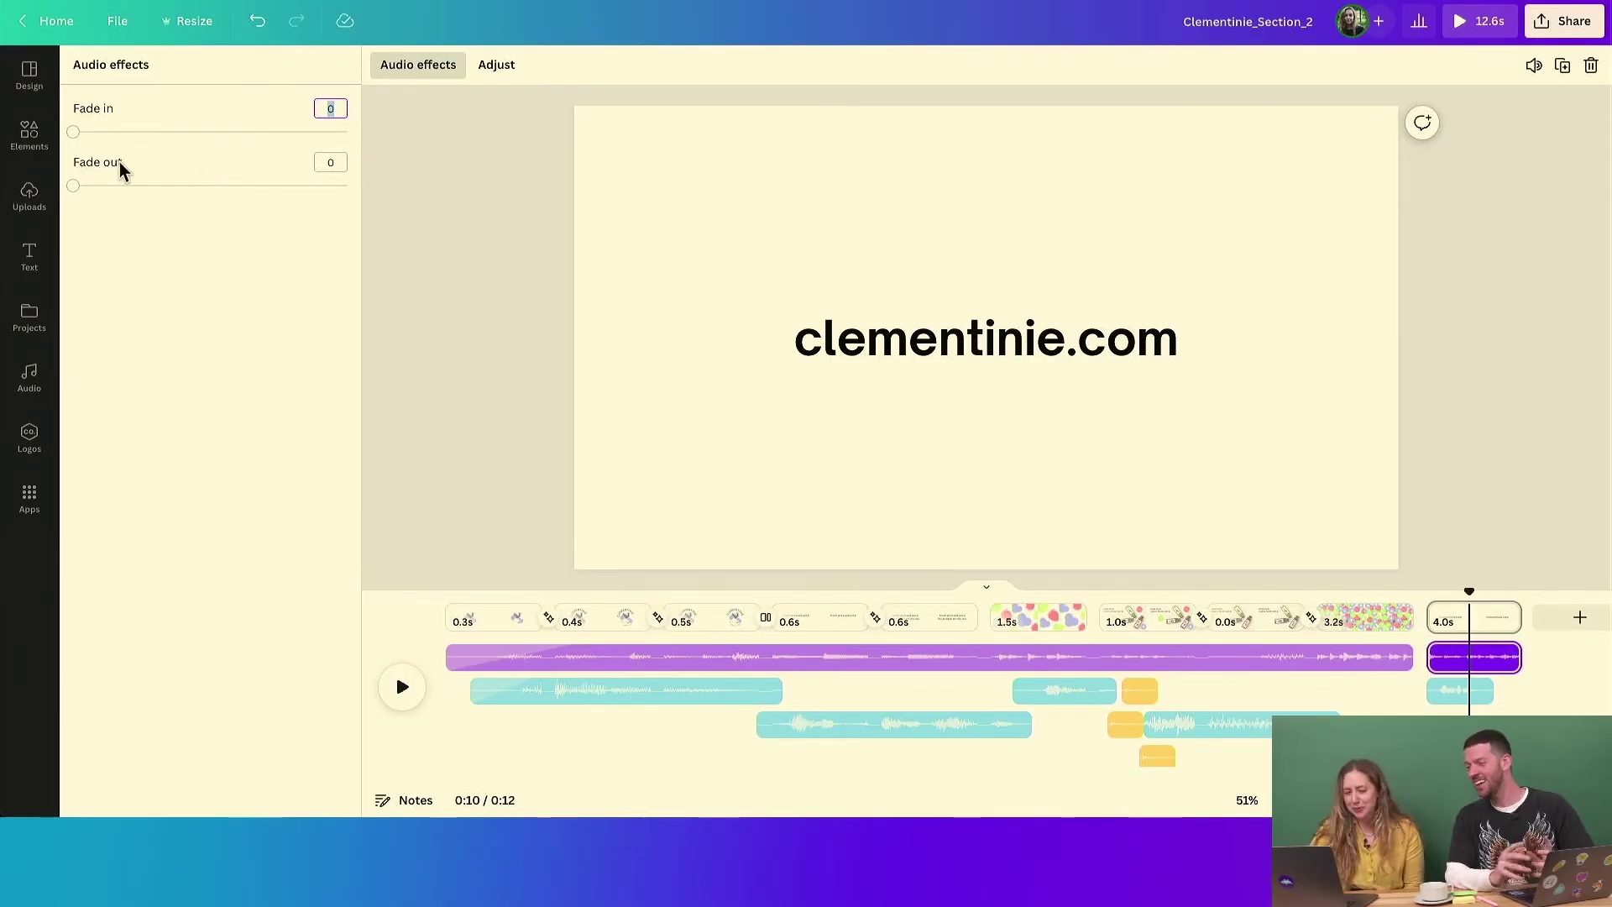
drag(74, 192, 210, 192)
- Add a 0.2s fade-out to the first voiceover clip
click(734, 725)
click(345, 693)
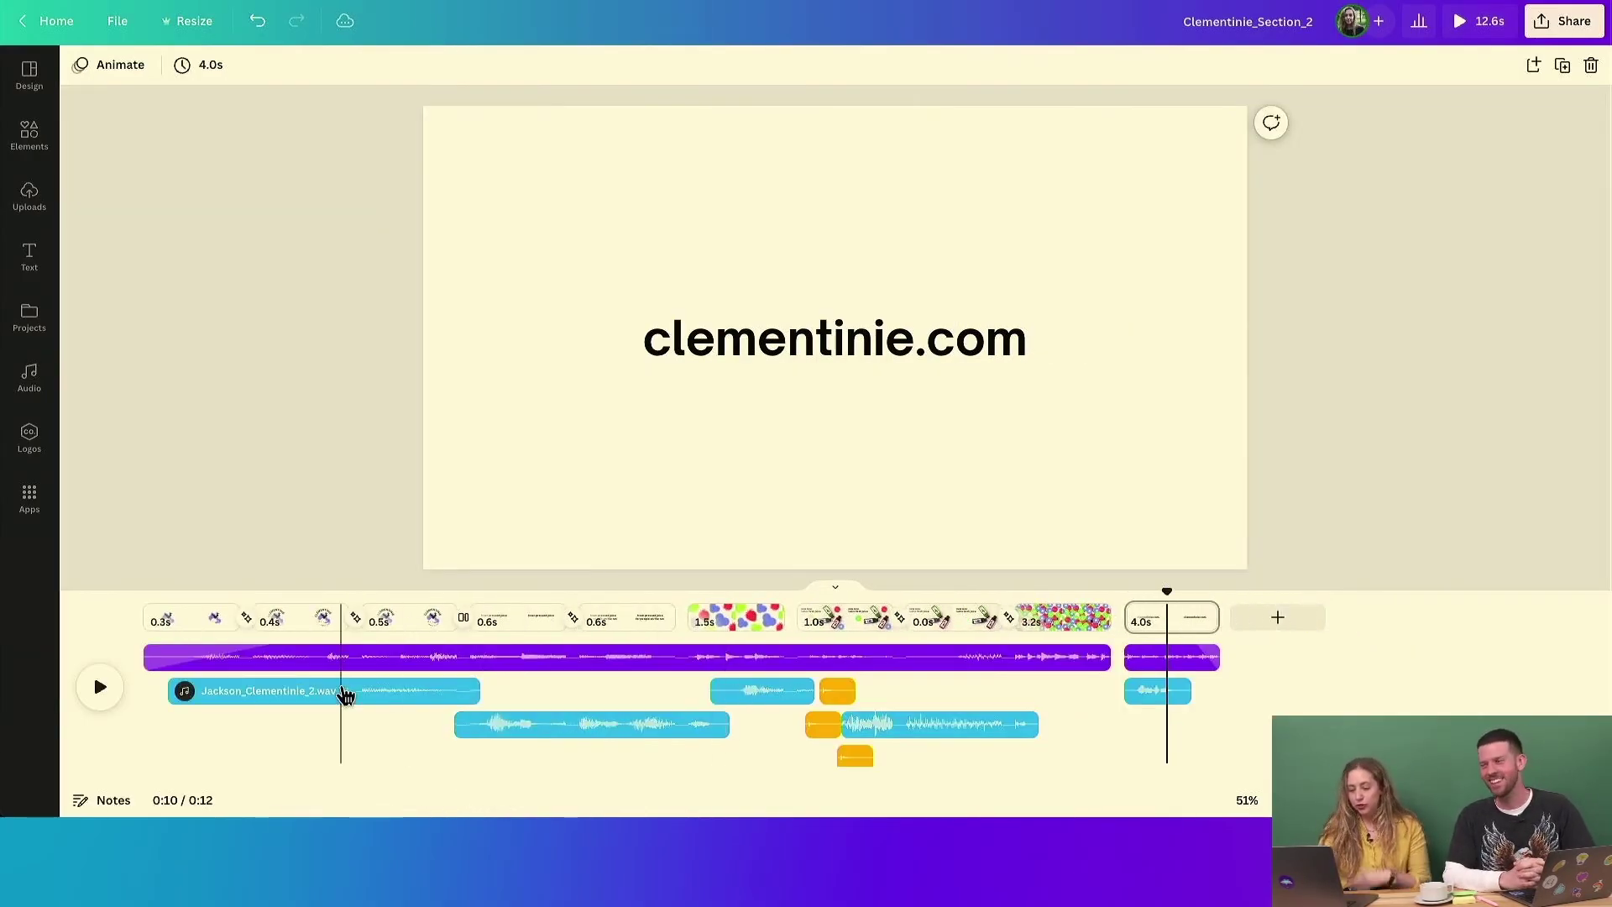
click(110, 69)
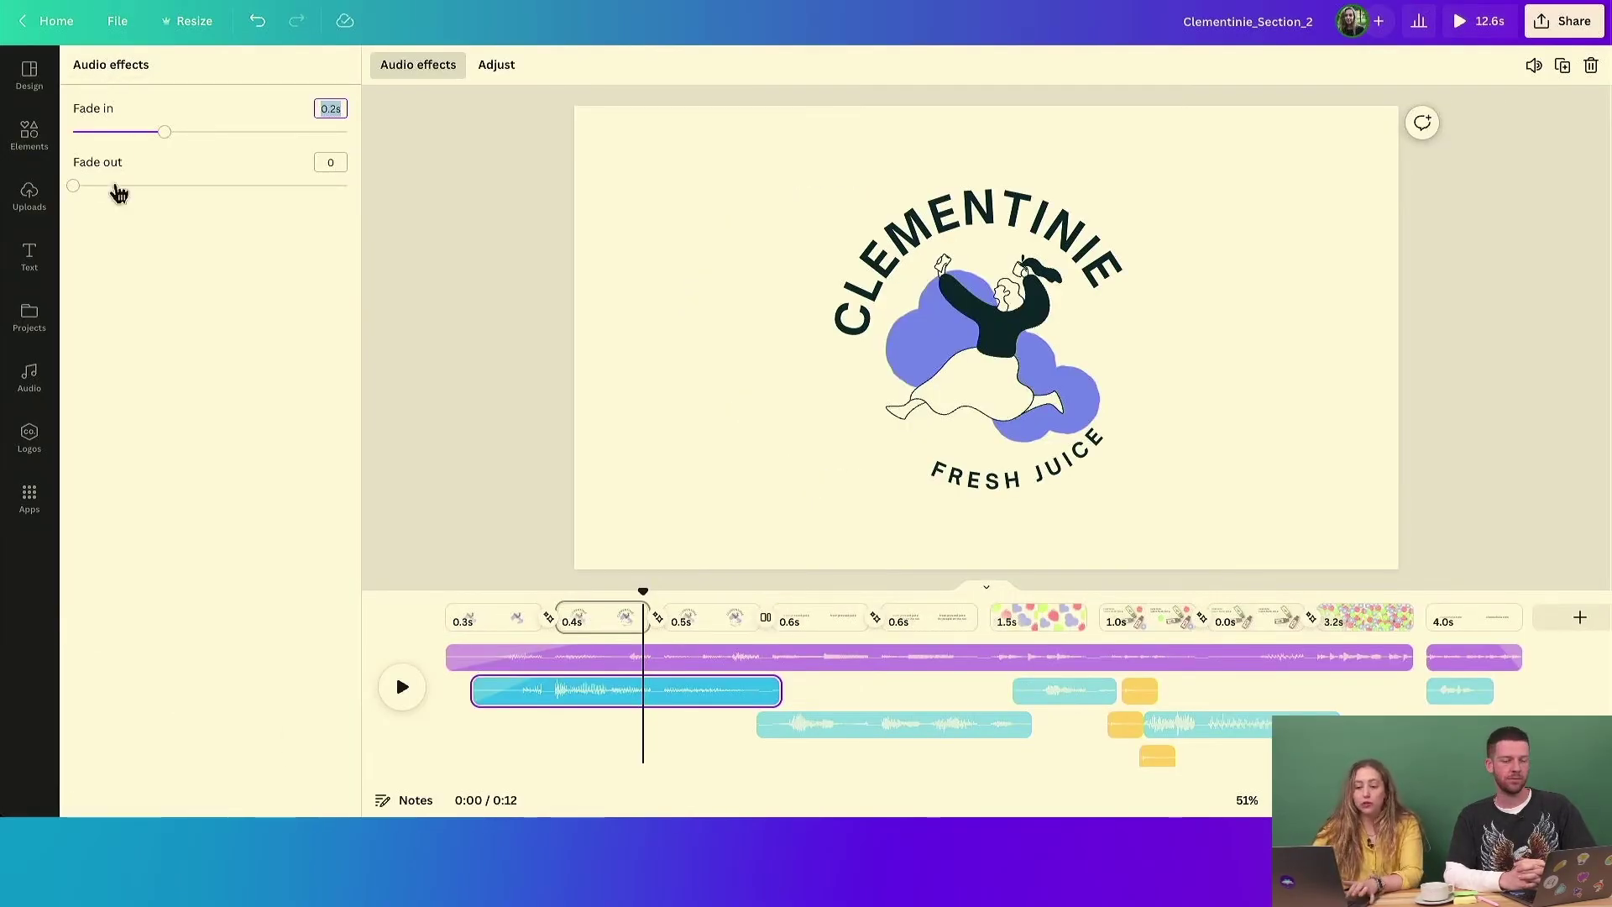
drag(76, 194, 175, 196)
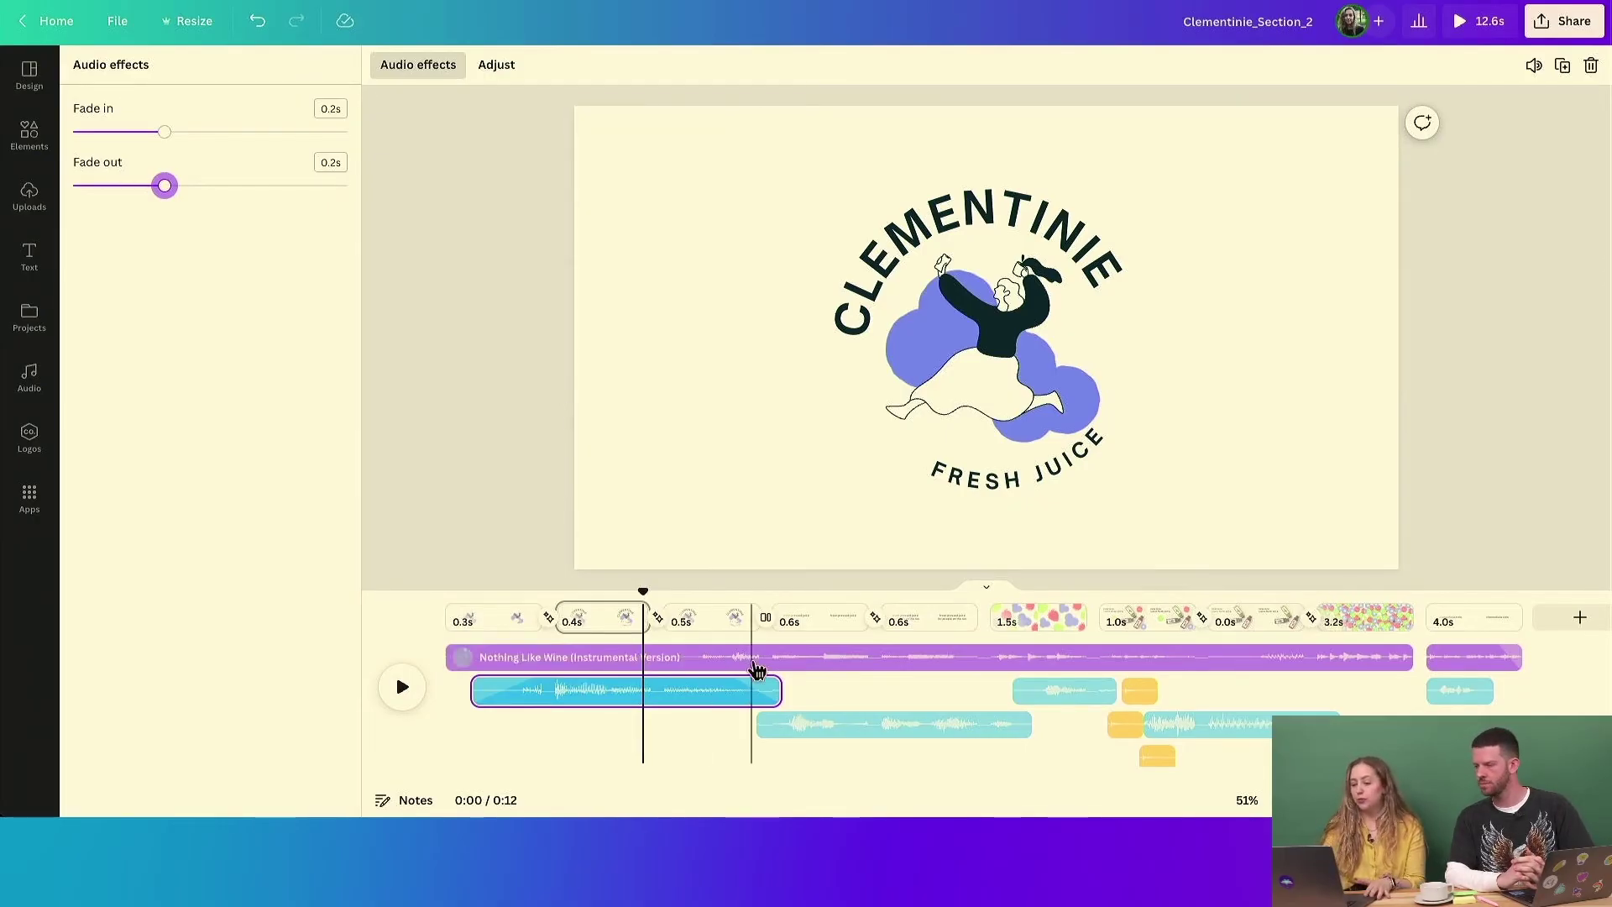
- Set the Nothing Like Wine music track's volume to 100 and return the playhead to the start
click(756, 663)
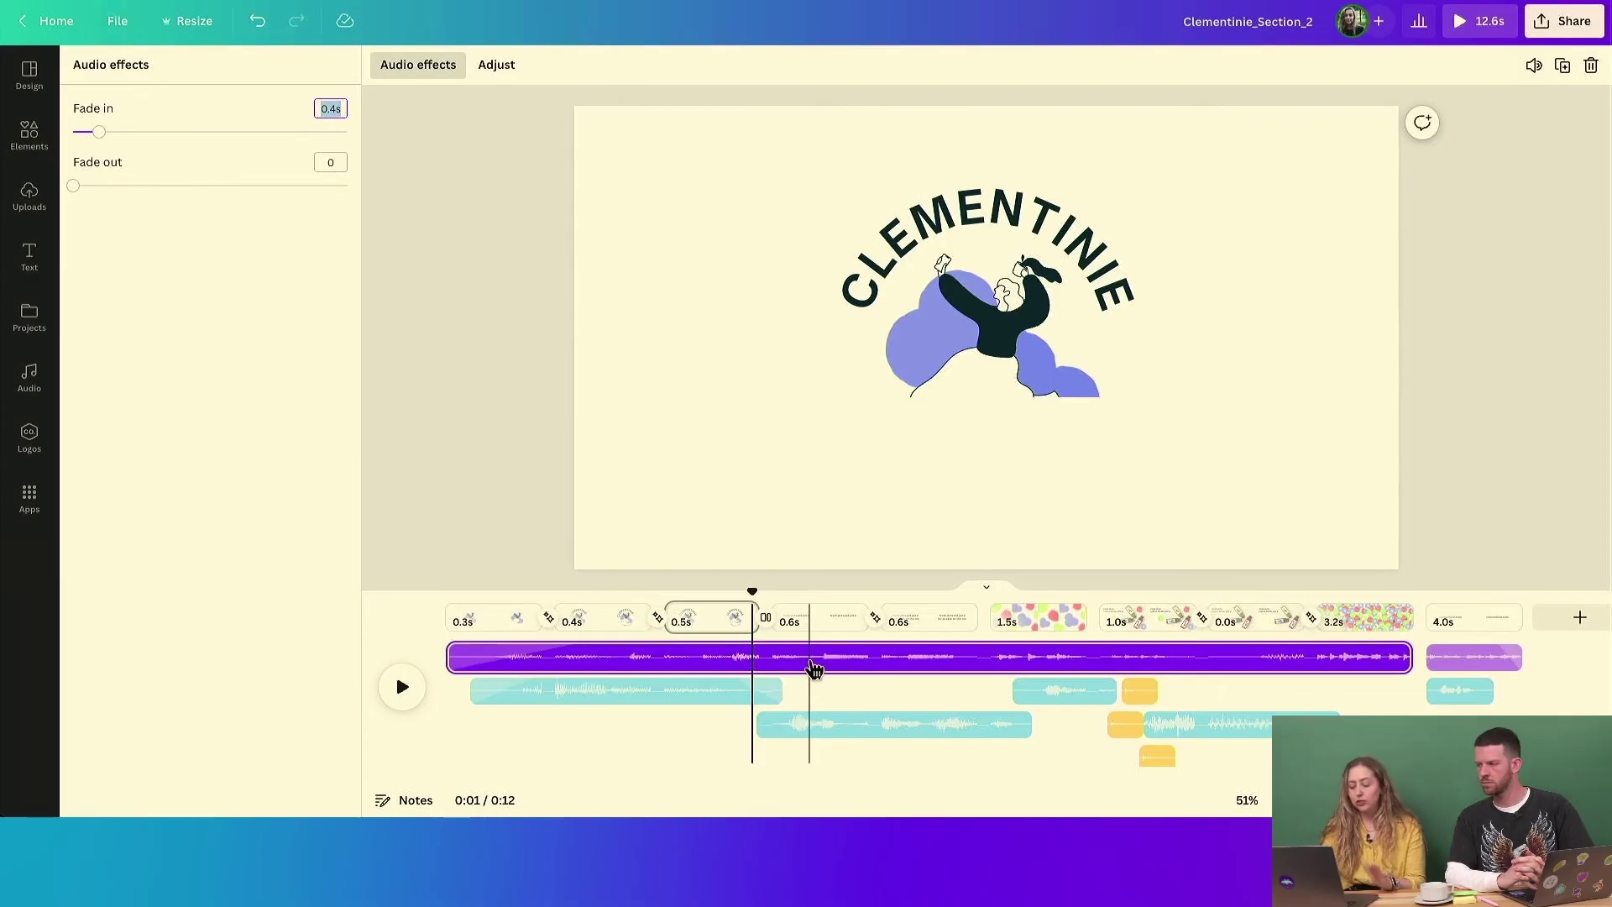
right_click(812, 665)
click(613, 527)
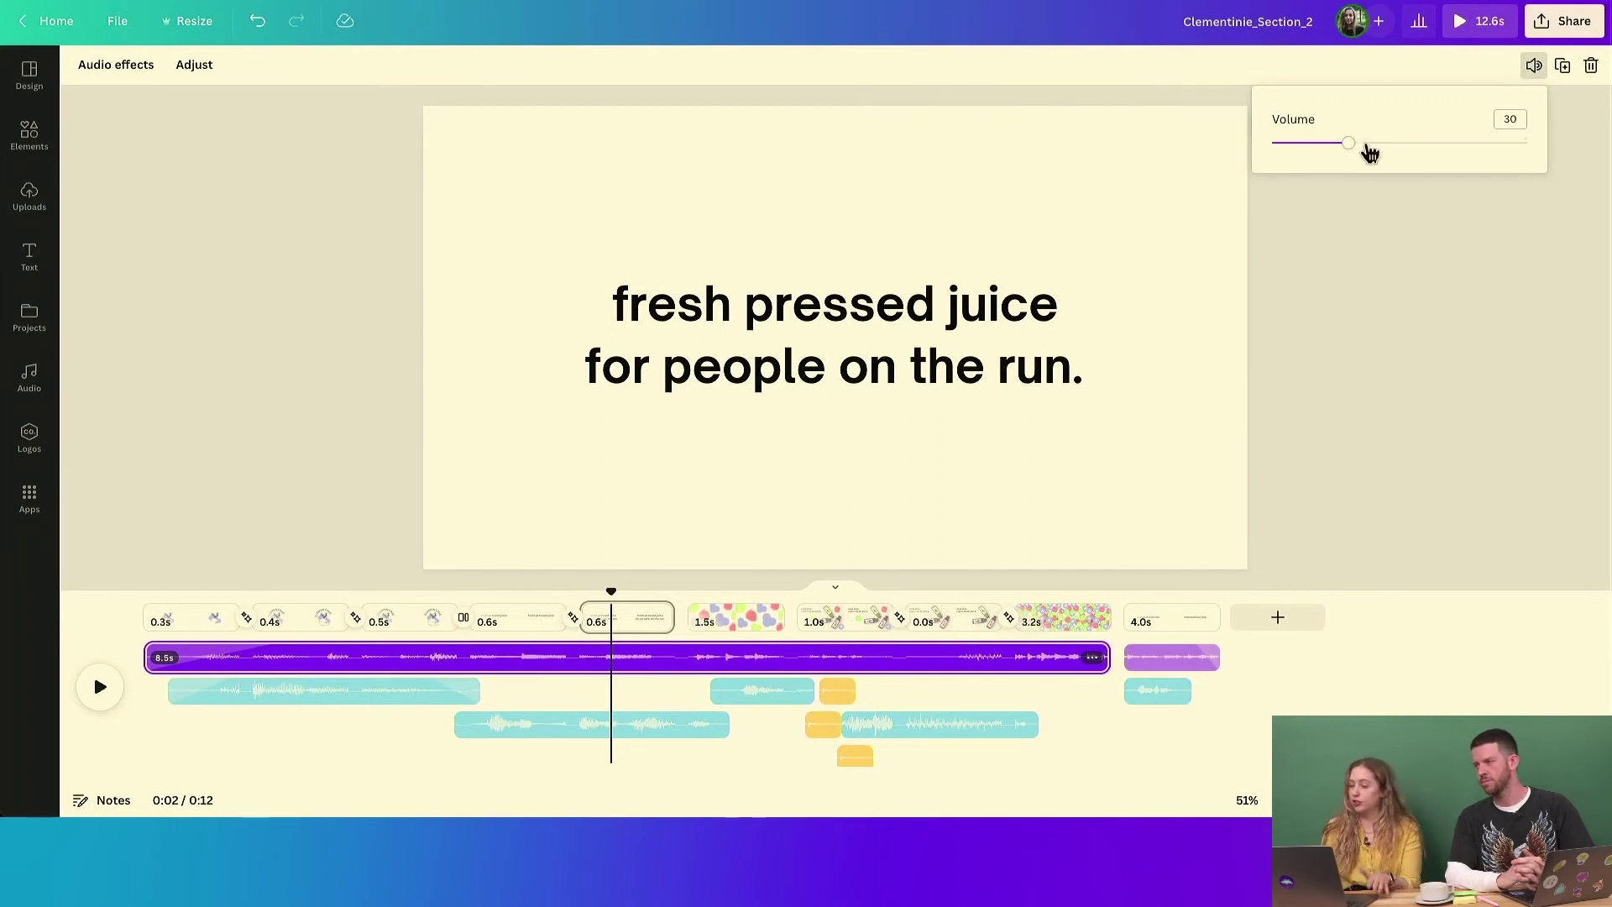
drag(1347, 143, 1527, 143)
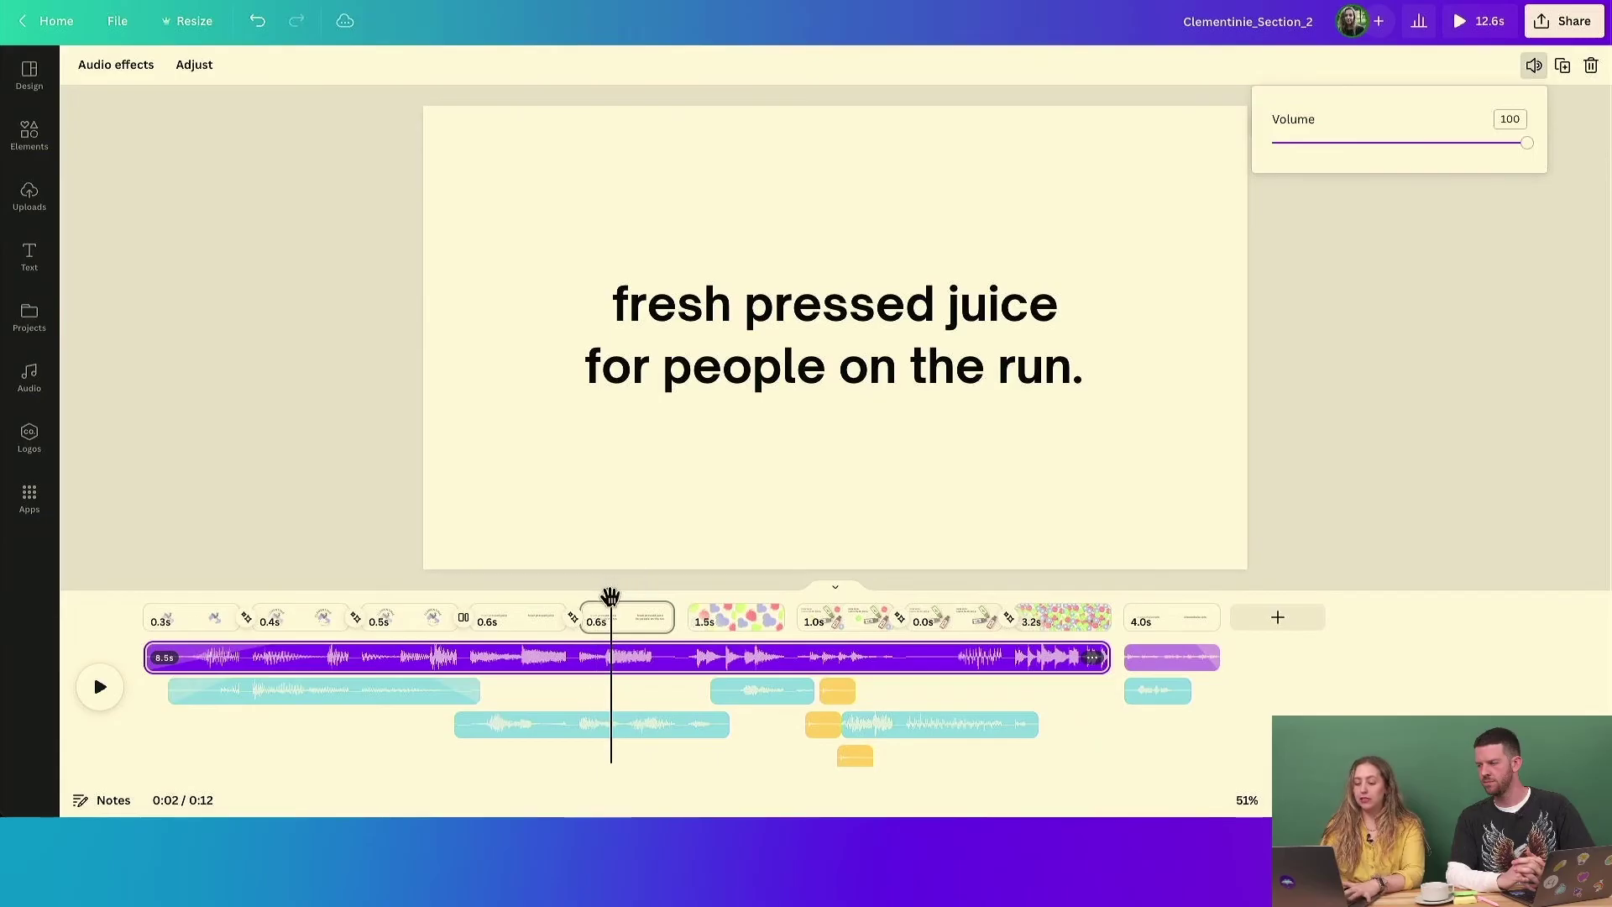
drag(611, 592, 23, 582)
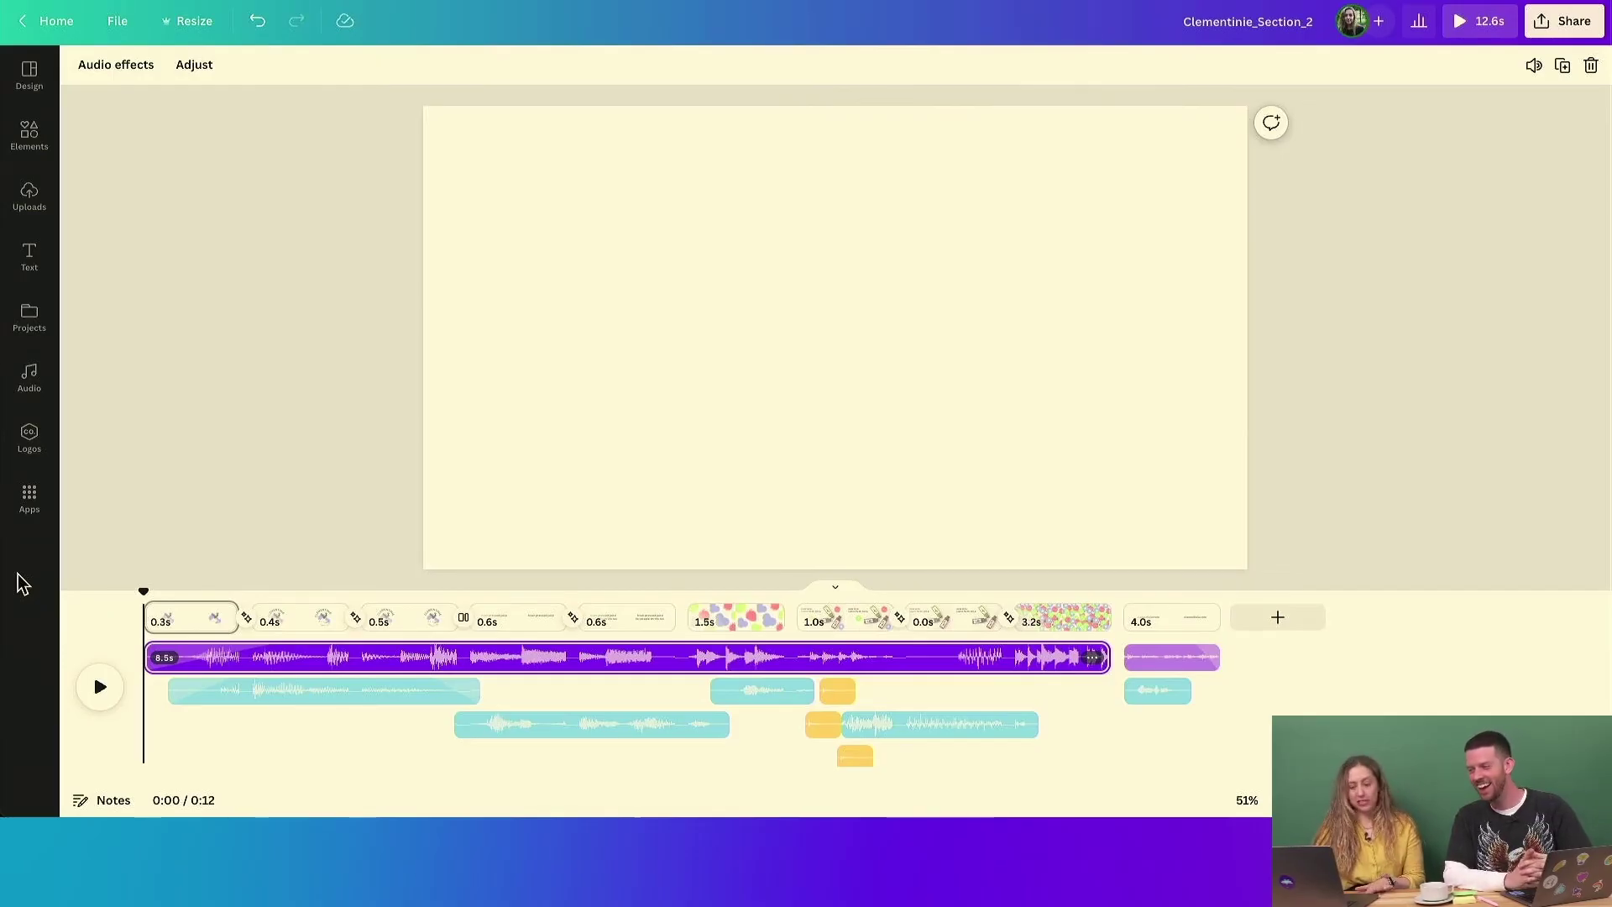
key(space)
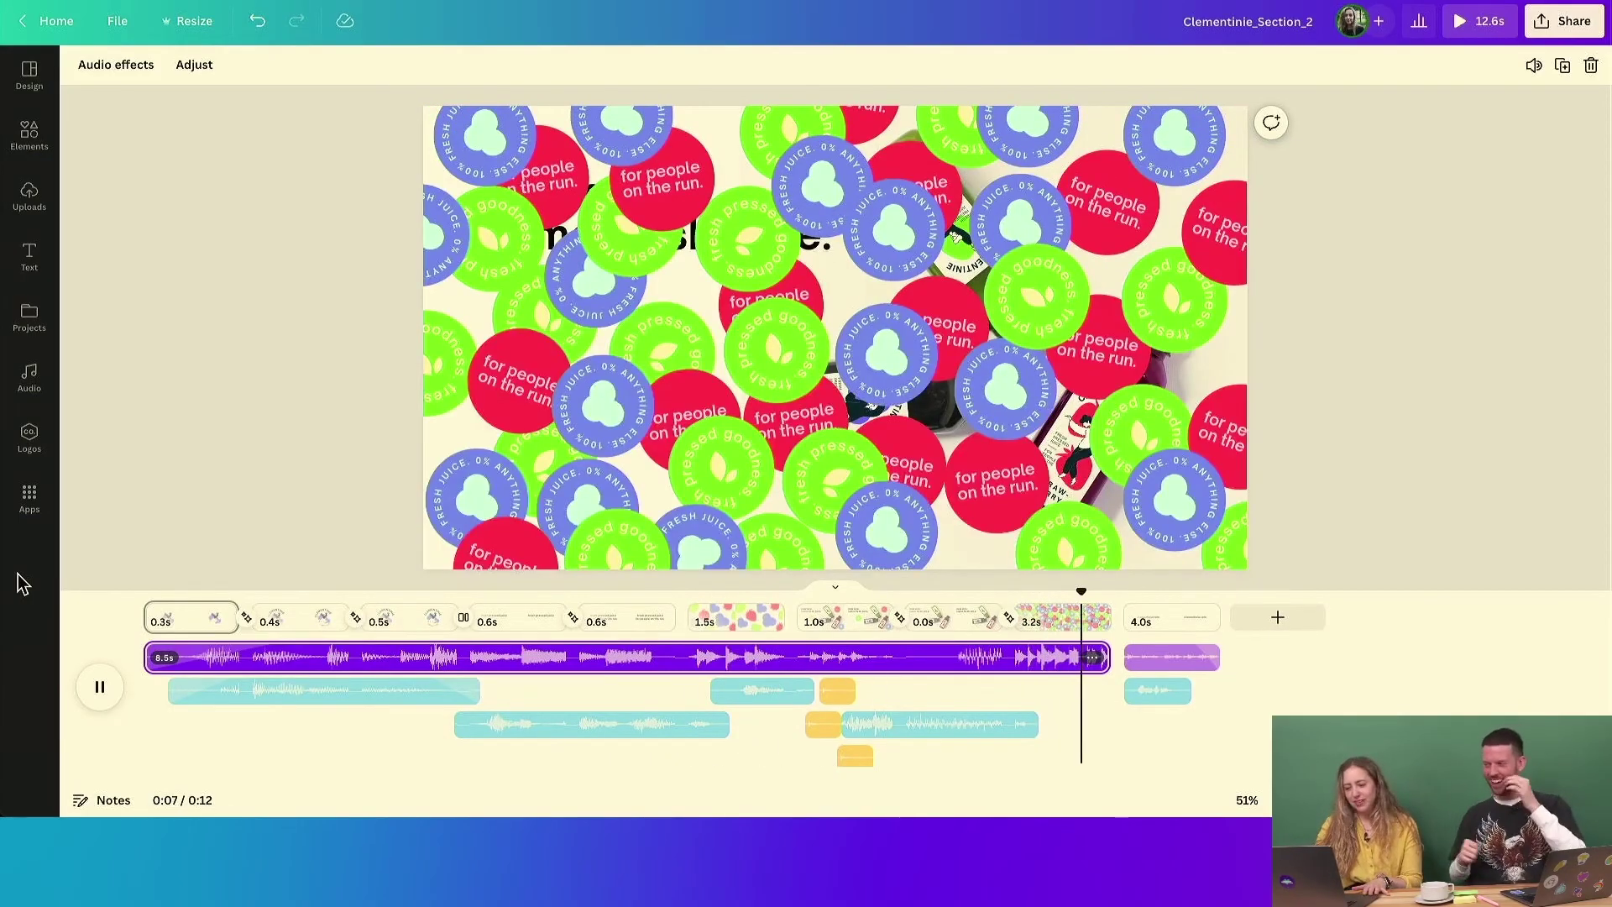
key(space)
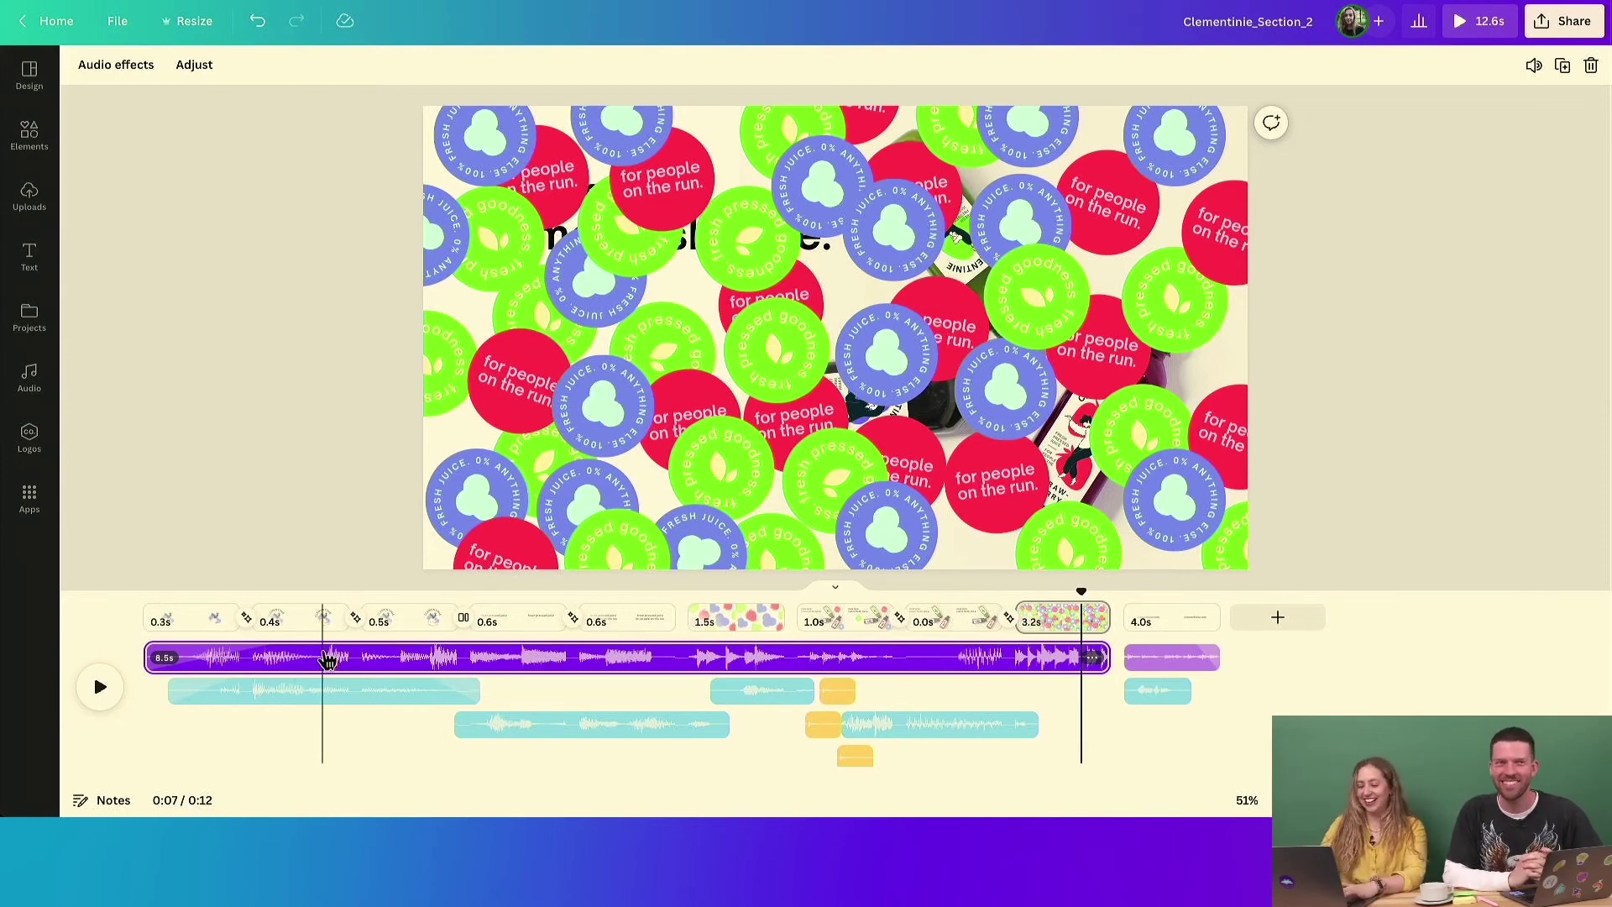
- Drop the Nothing Like Wine music volume to 25 and rewind the playhead to 0:00
right_click(328, 659)
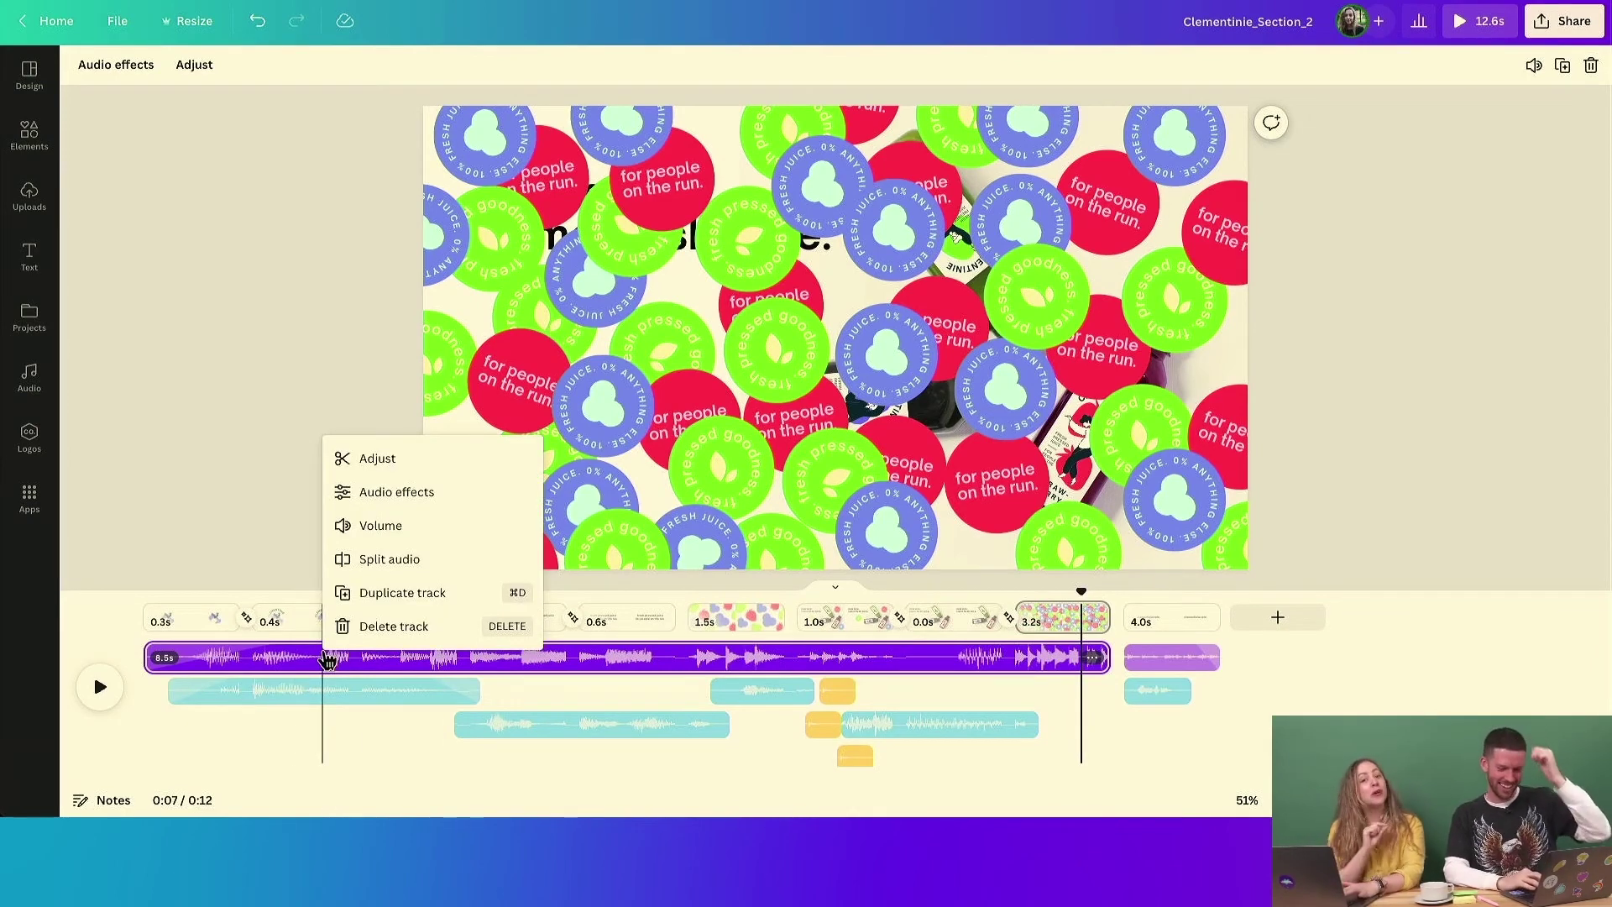
click(378, 527)
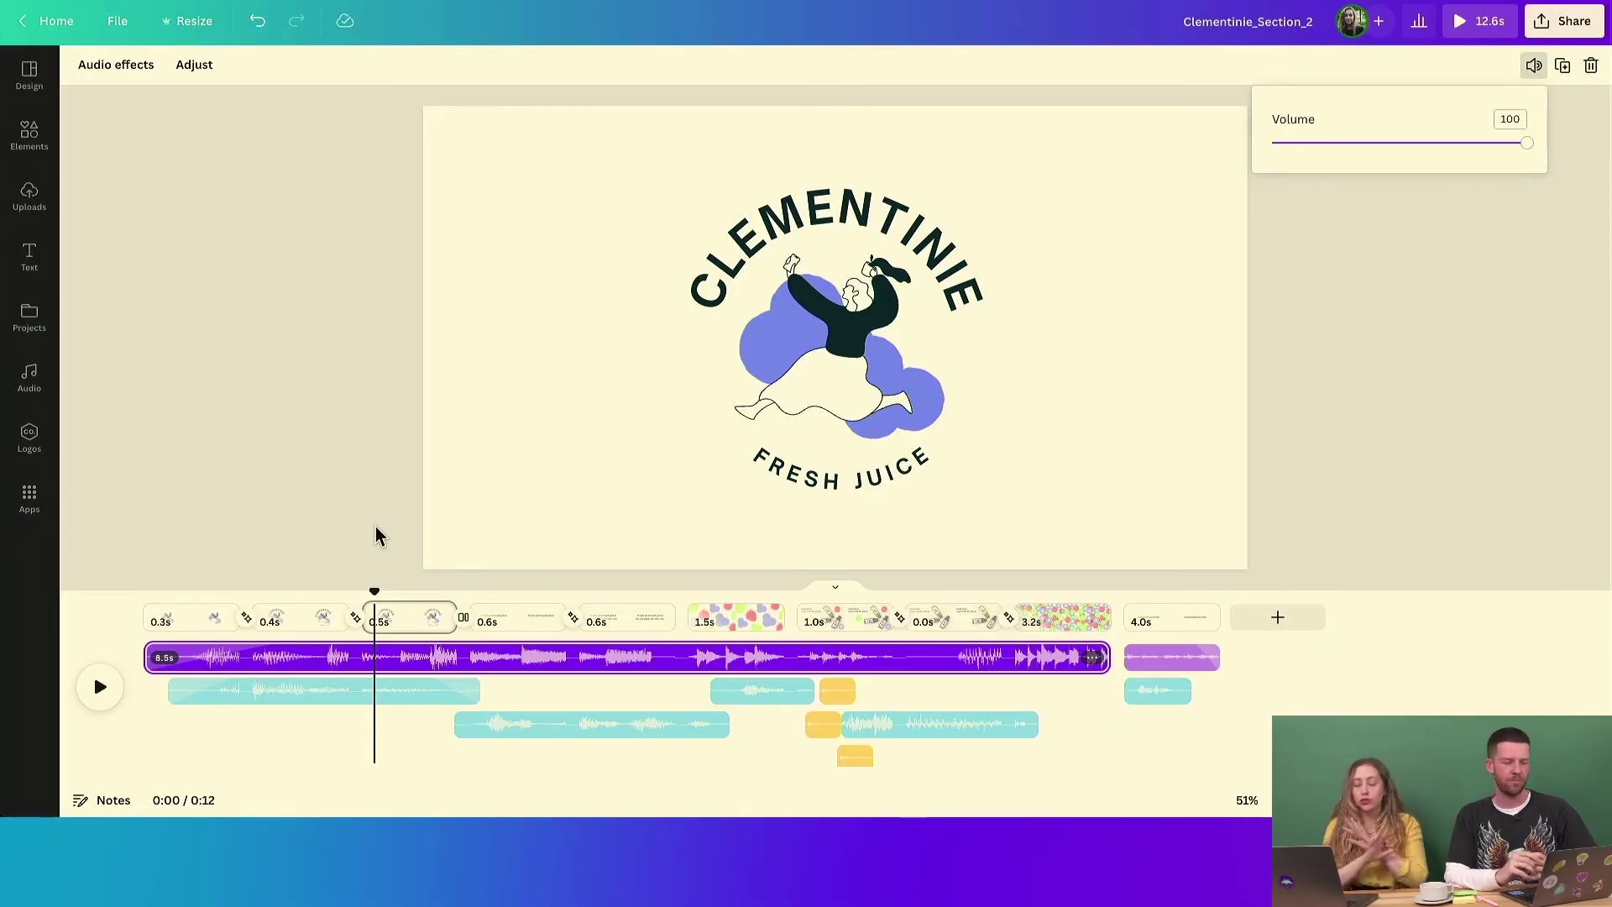
drag(1532, 144, 1338, 150)
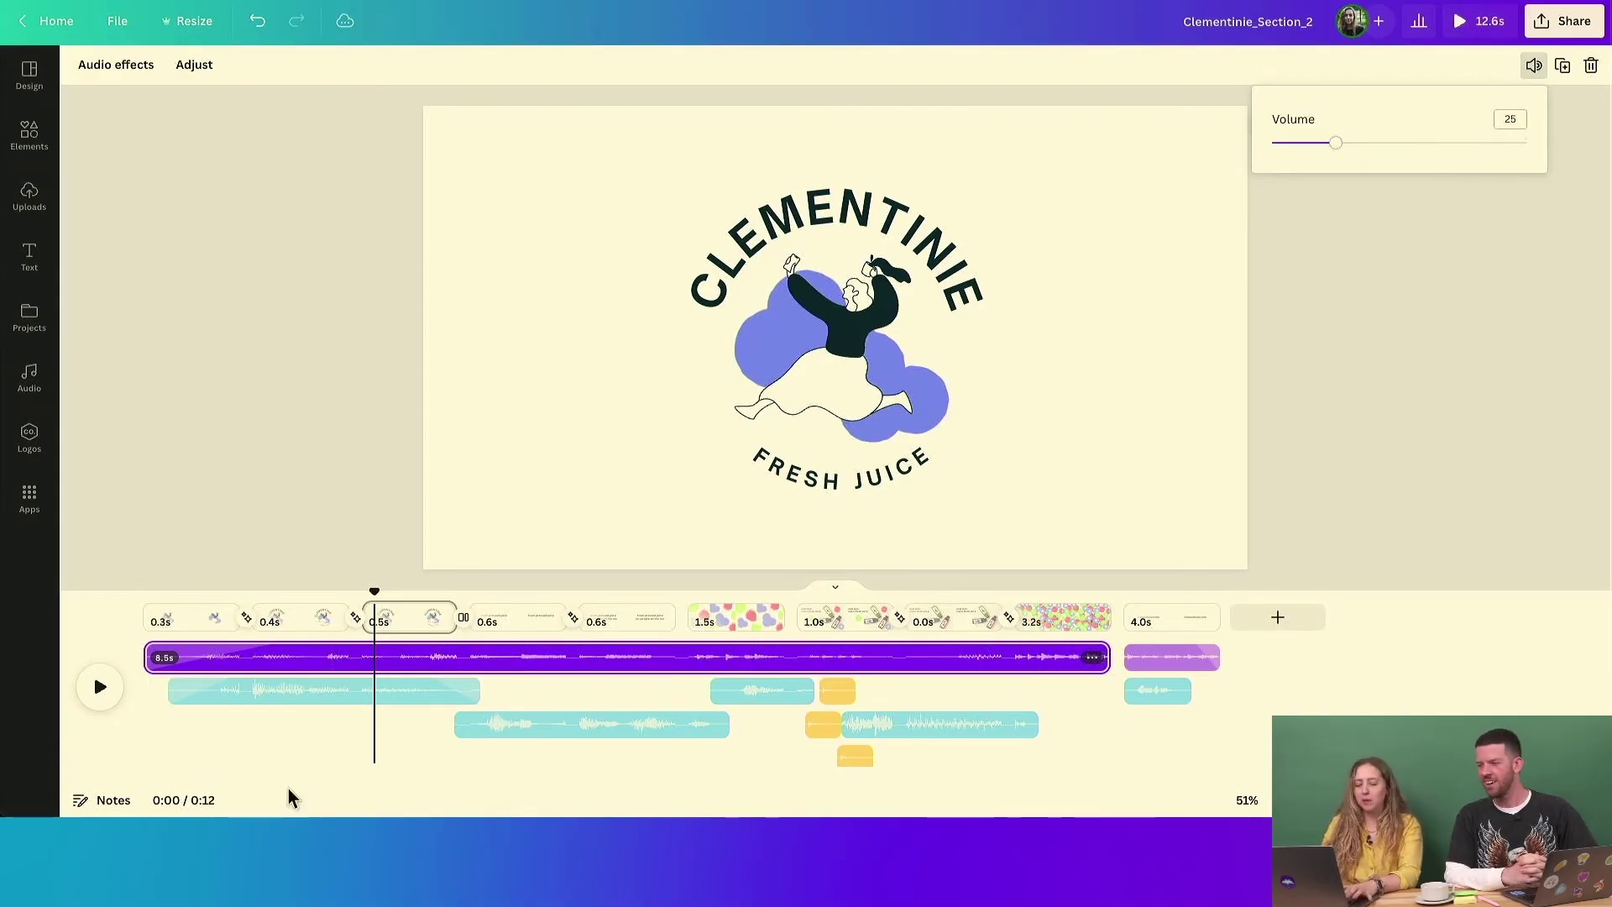
drag(374, 592, 58, 544)
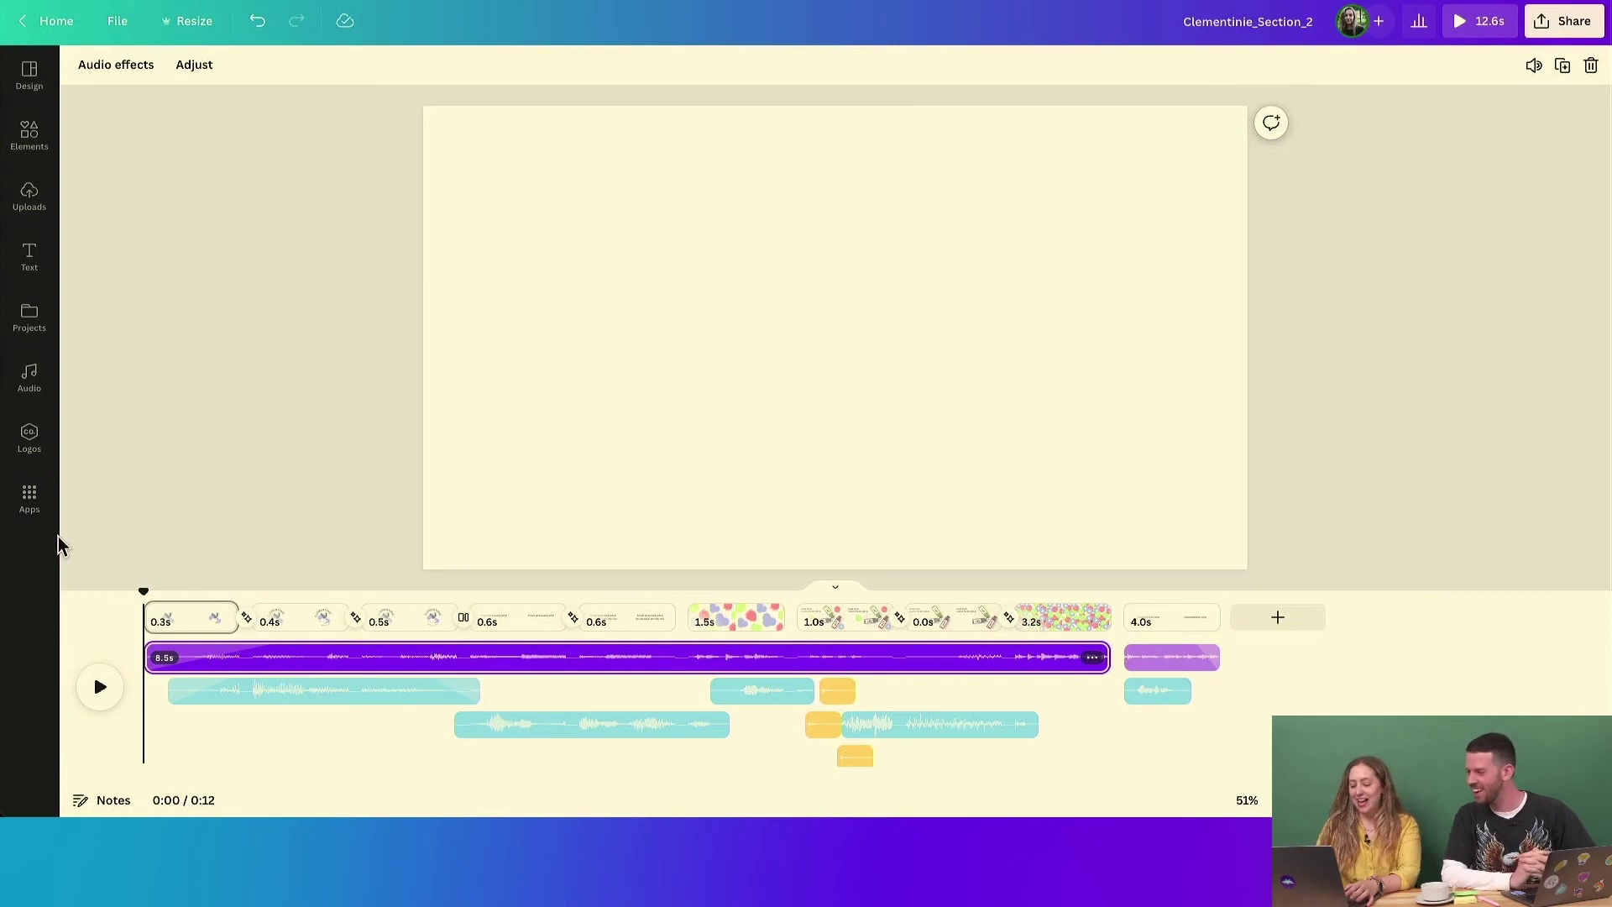
key(space)
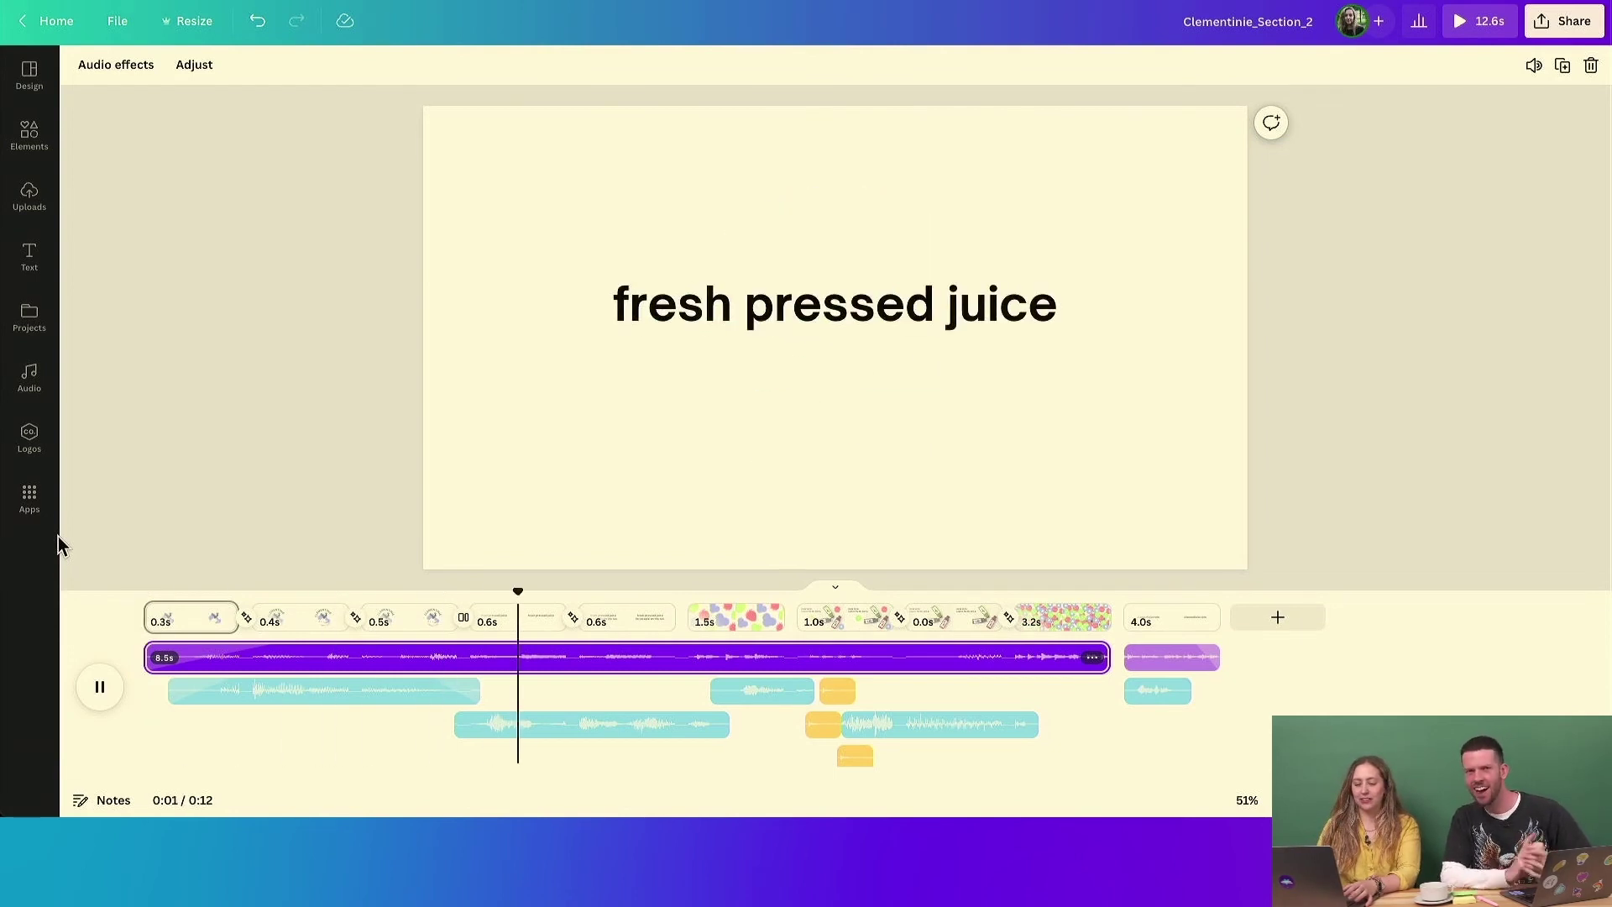